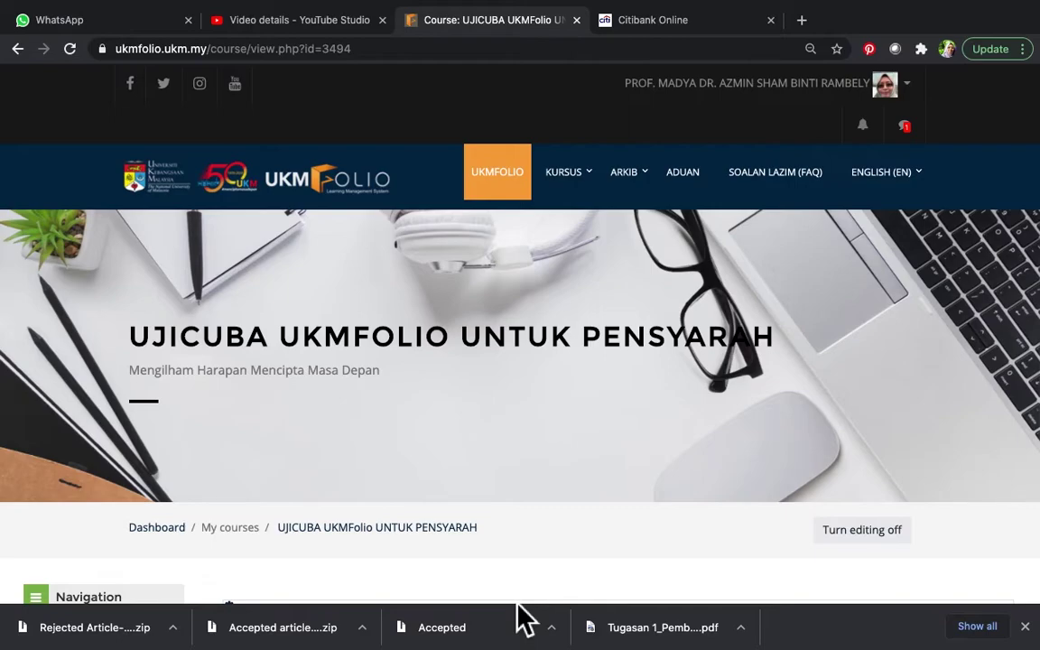
# Open the lecturer's set section located directly above Topic 7 in the course.
pyautogui.scroll(-3, 524, 619)
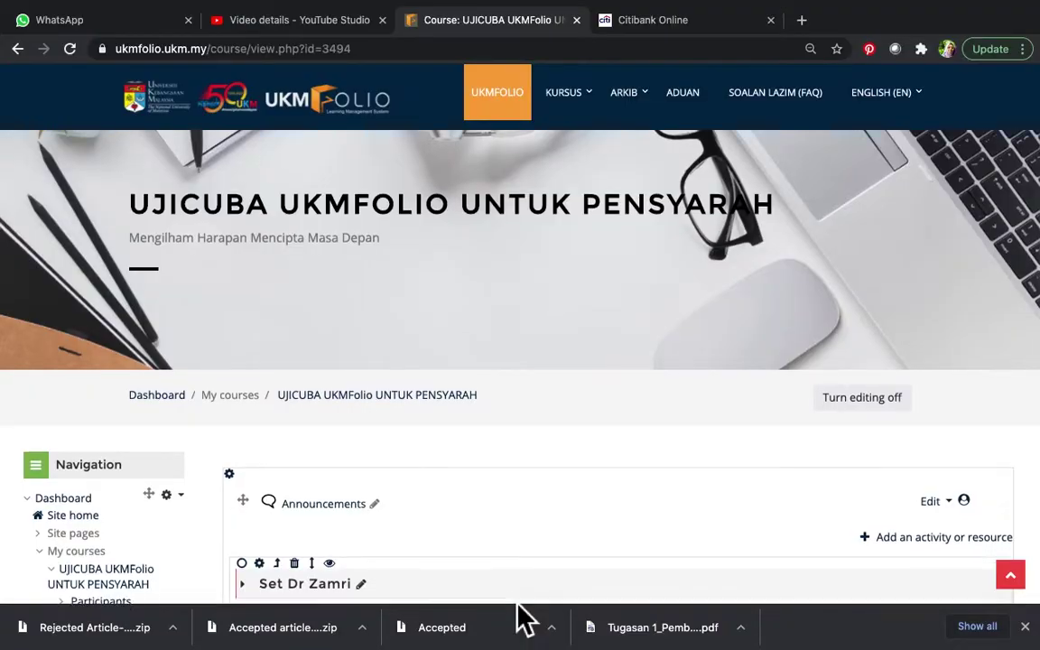
pyautogui.scroll(-3, 526, 619)
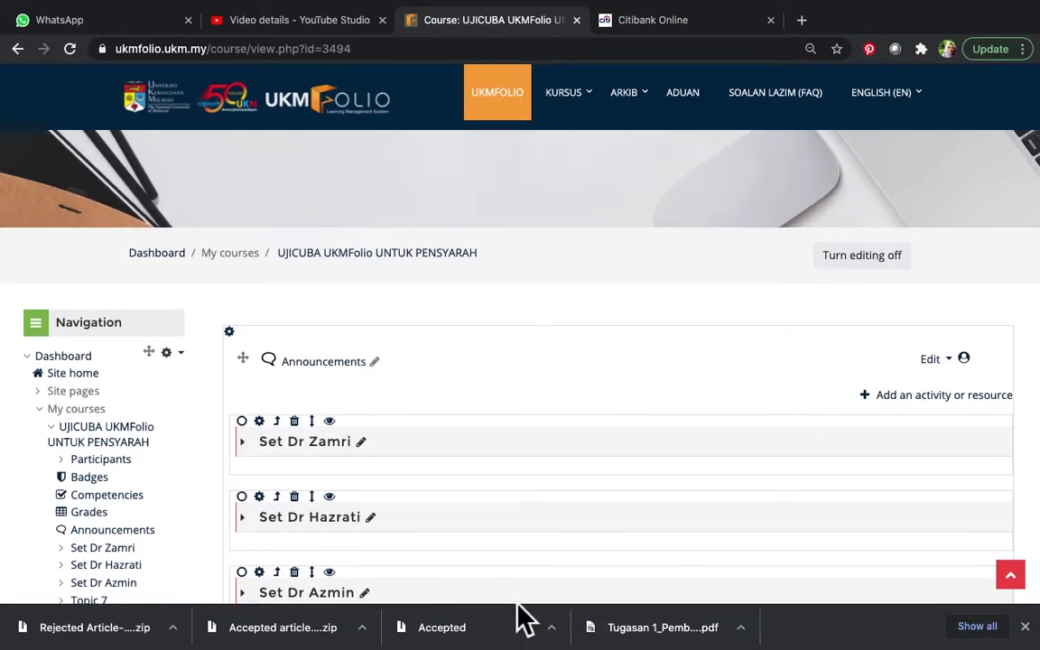
pyautogui.scroll(-3, 524, 619)
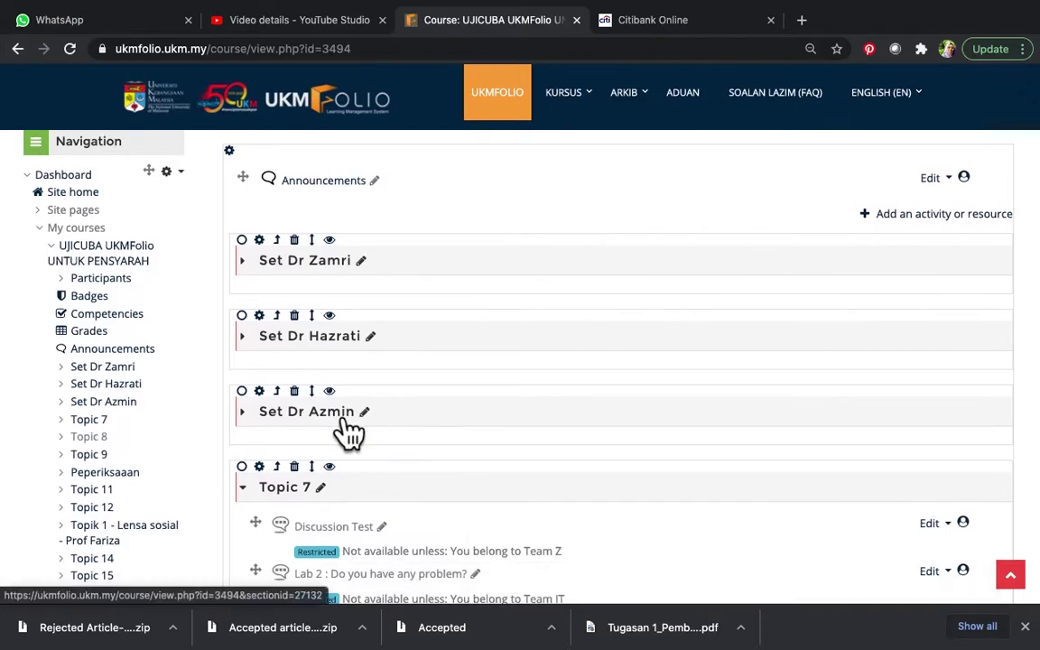
pyautogui.click(345, 417)
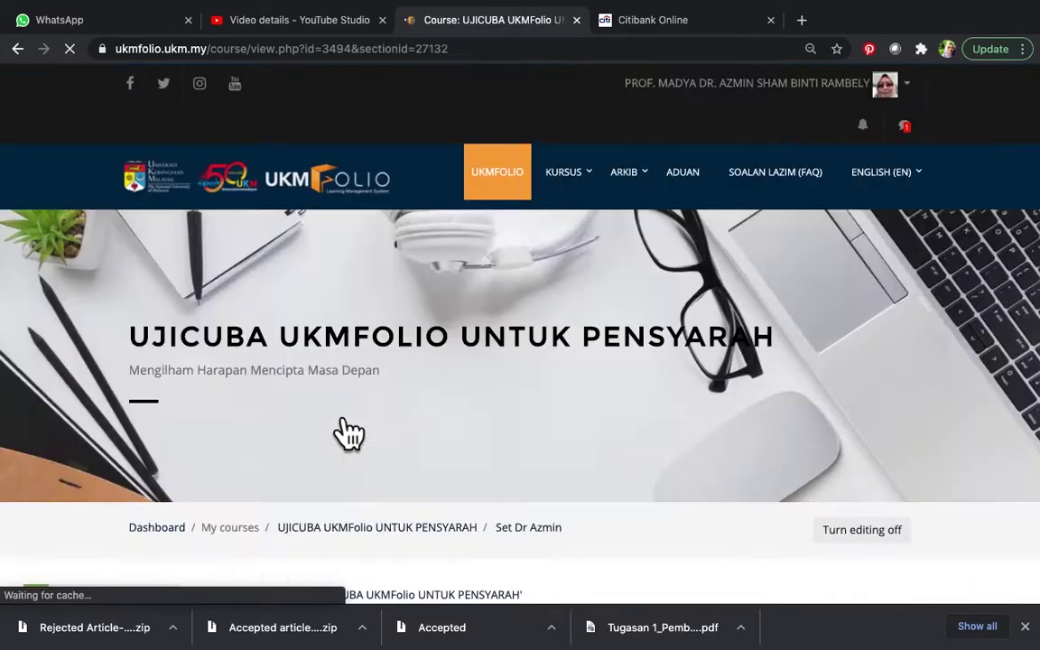
# Add a new Quiz activity at the end of the opened course section.
pyautogui.scroll(-5, 349, 433)
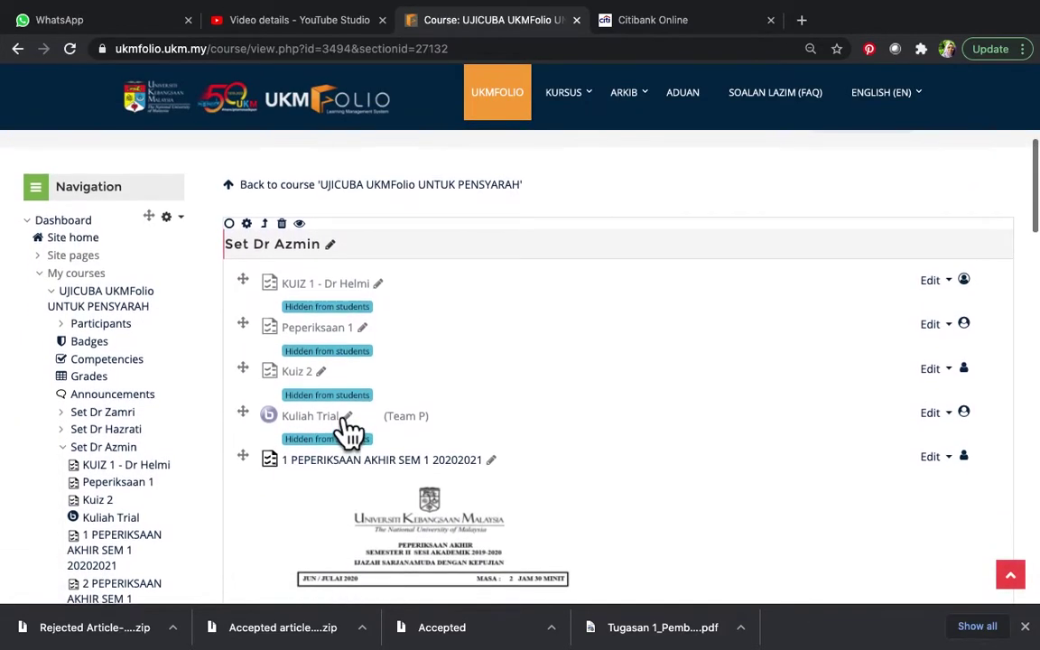
pyautogui.scroll(-3, 343, 429)
pyautogui.scroll(2, 348, 434)
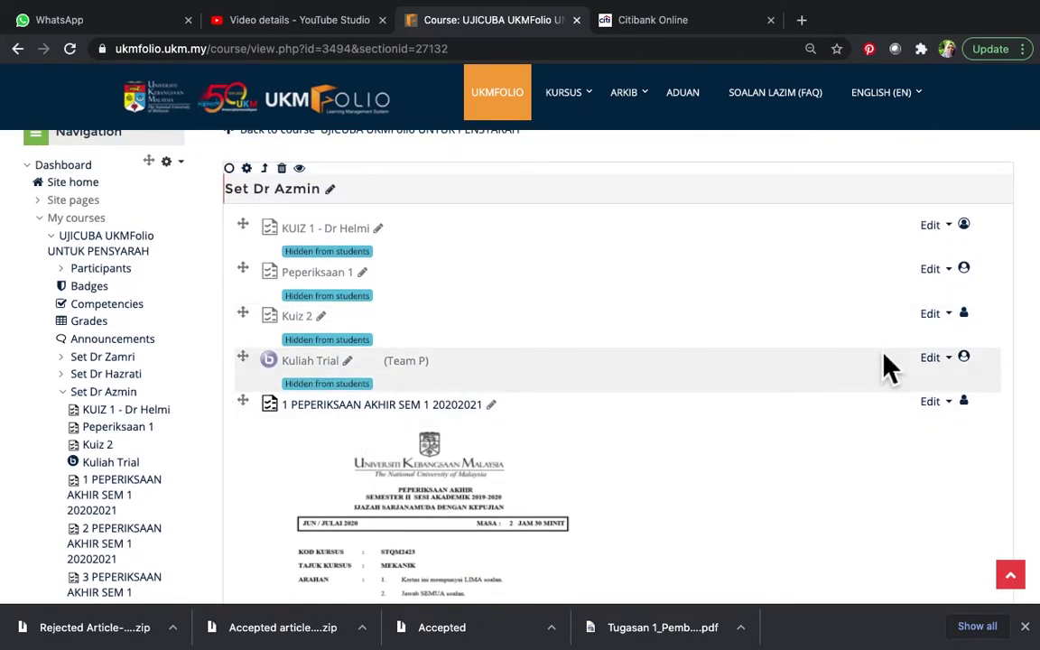
pyautogui.scroll(-20, 832, 388)
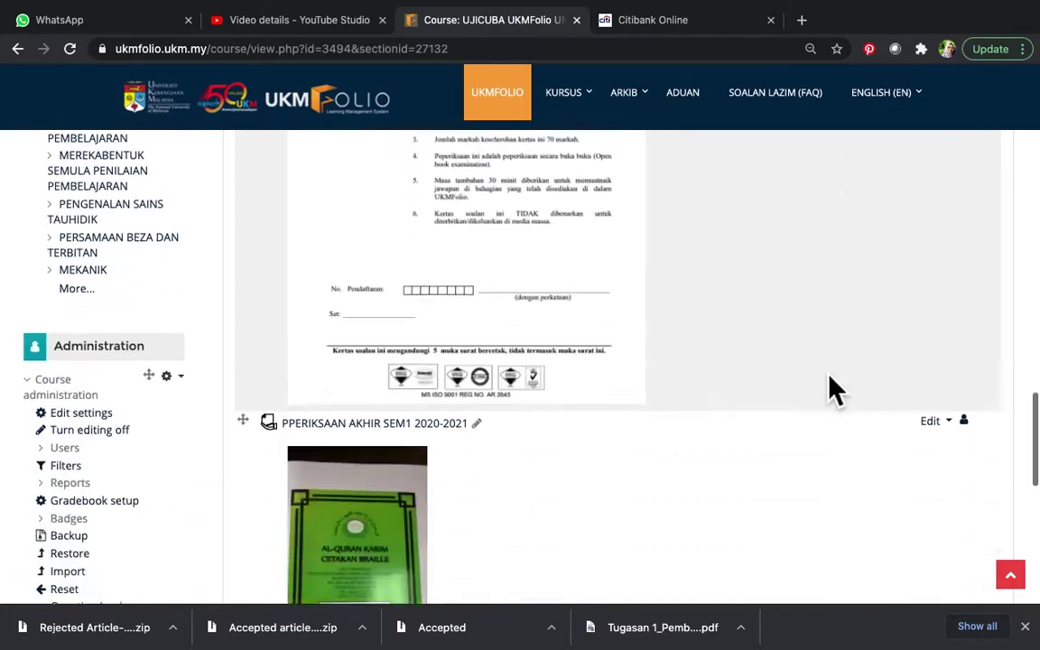
pyautogui.scroll(5, 834, 388)
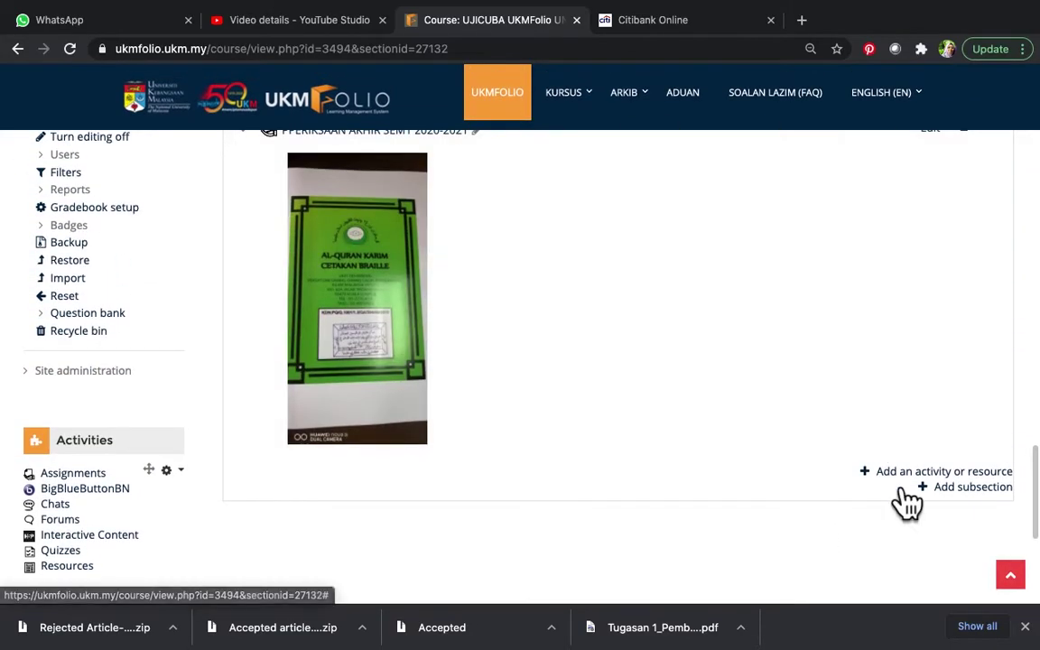
pyautogui.click(902, 476)
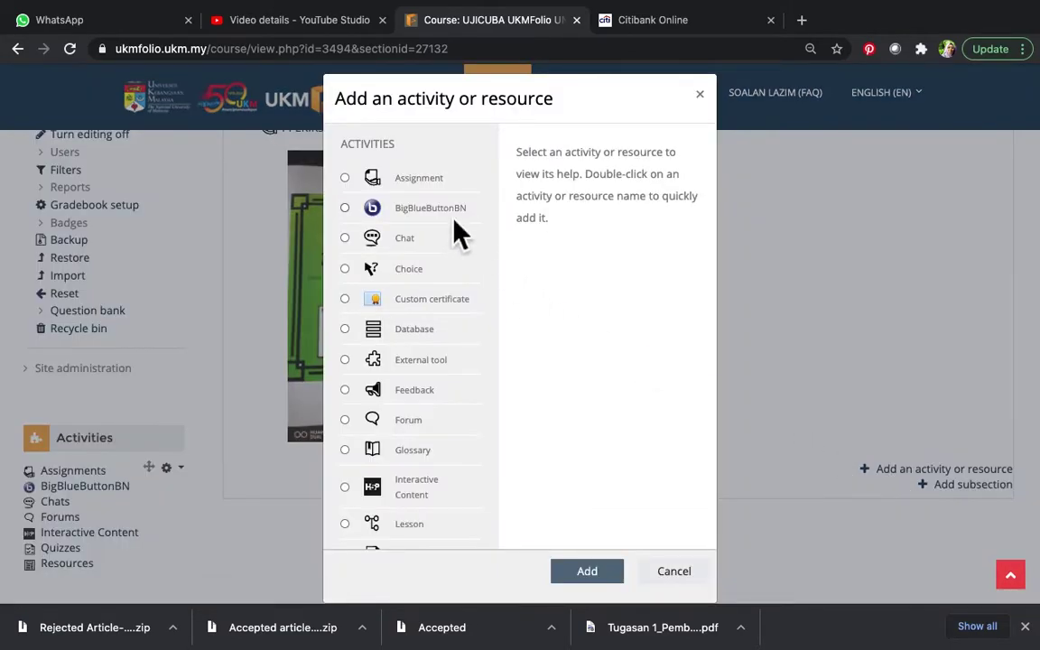
pyautogui.scroll(-3, 461, 311)
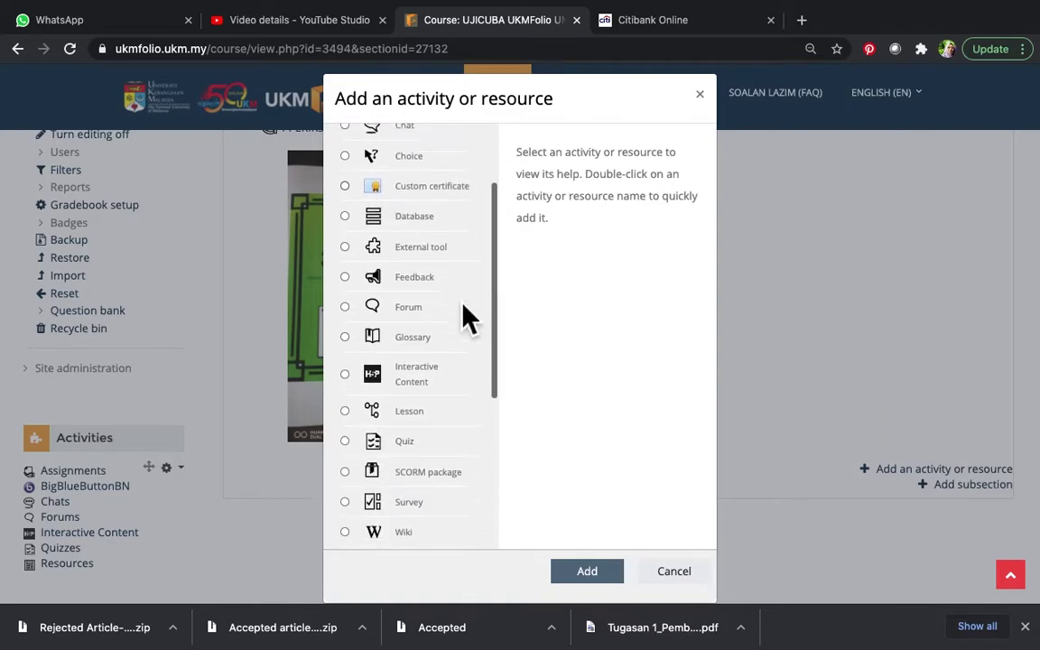
pyautogui.click(347, 398)
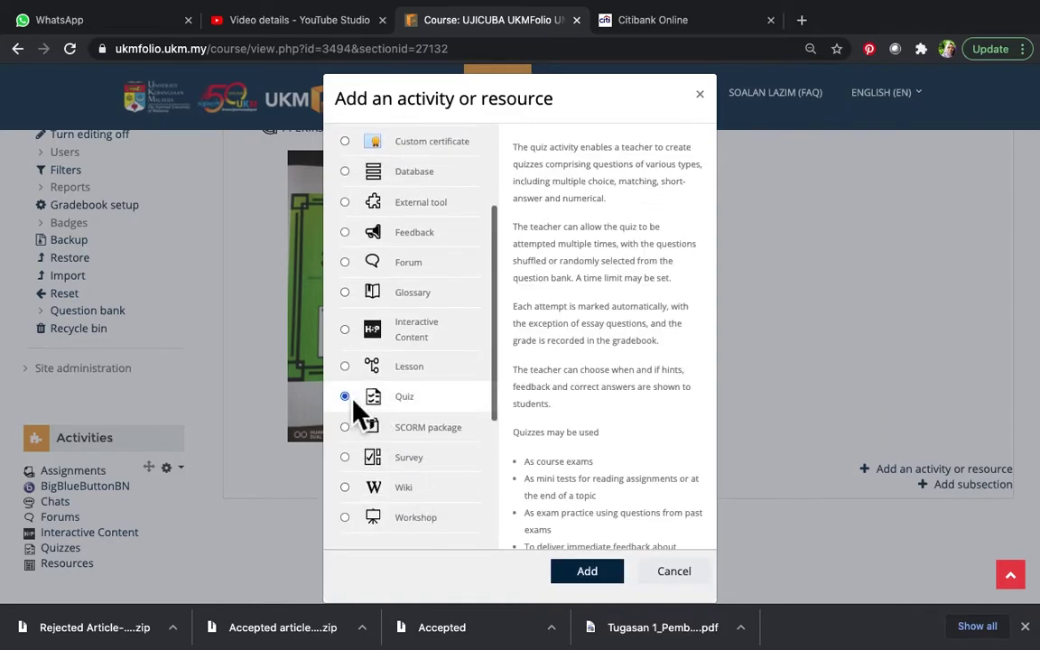
pyautogui.click(589, 574)
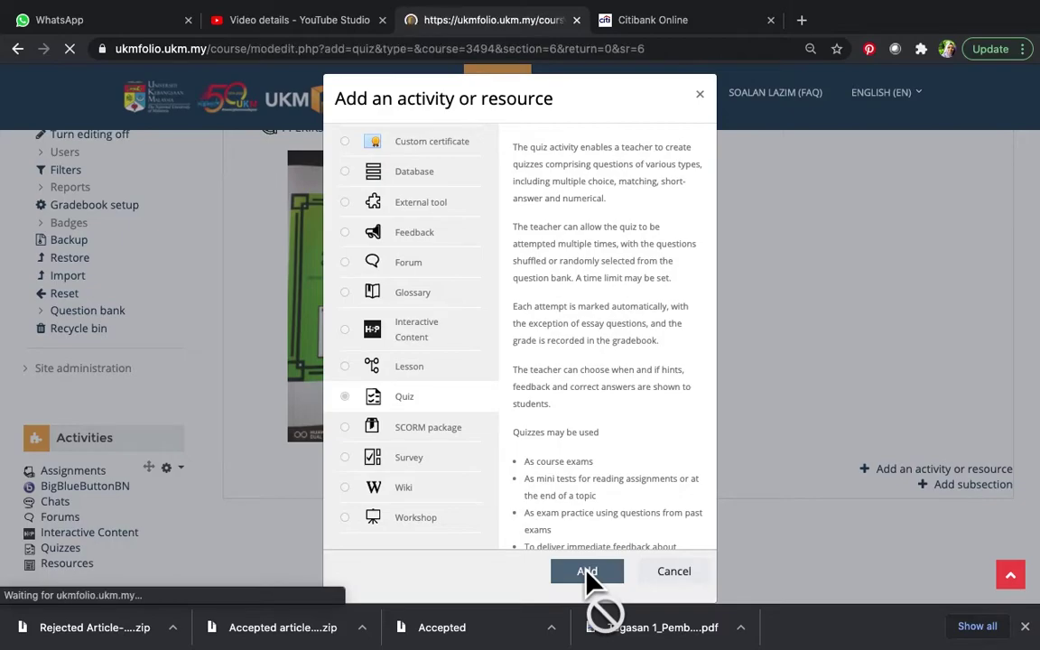
# Name the new quiz Kuiz2.
pyautogui.scroll(-5, 541, 415)
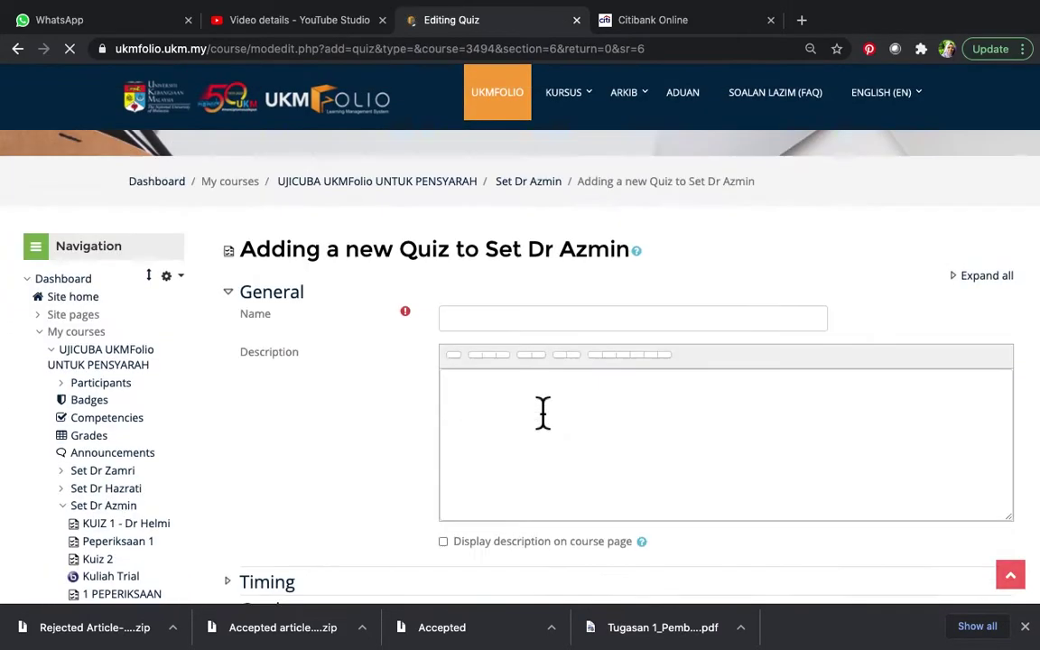
pyautogui.click(483, 323)
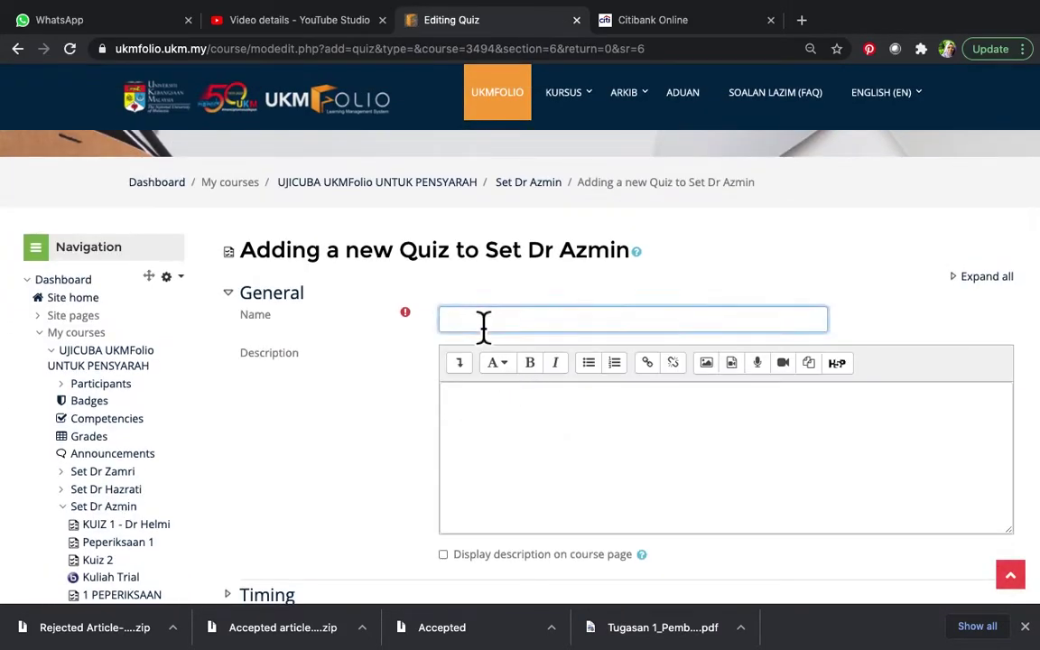
pyautogui.write('Kuiz2')
# Enable the quiz's opening date and set it to 16 November 2020 at 20:00.
pyautogui.scroll(-2, 584, 431)
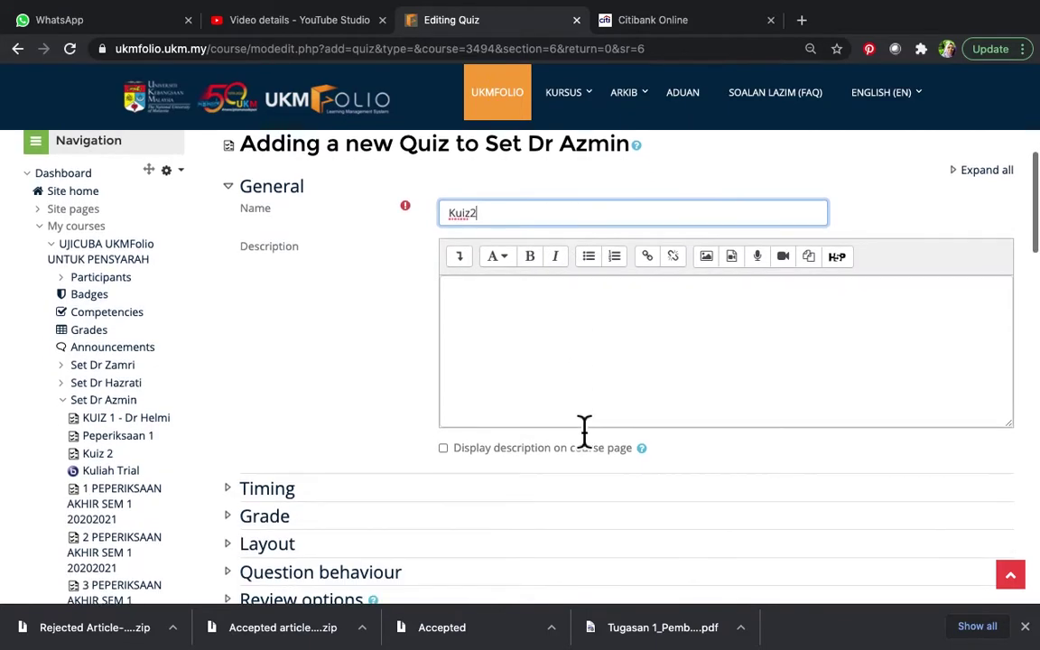
pyautogui.scroll(-2, 505, 341)
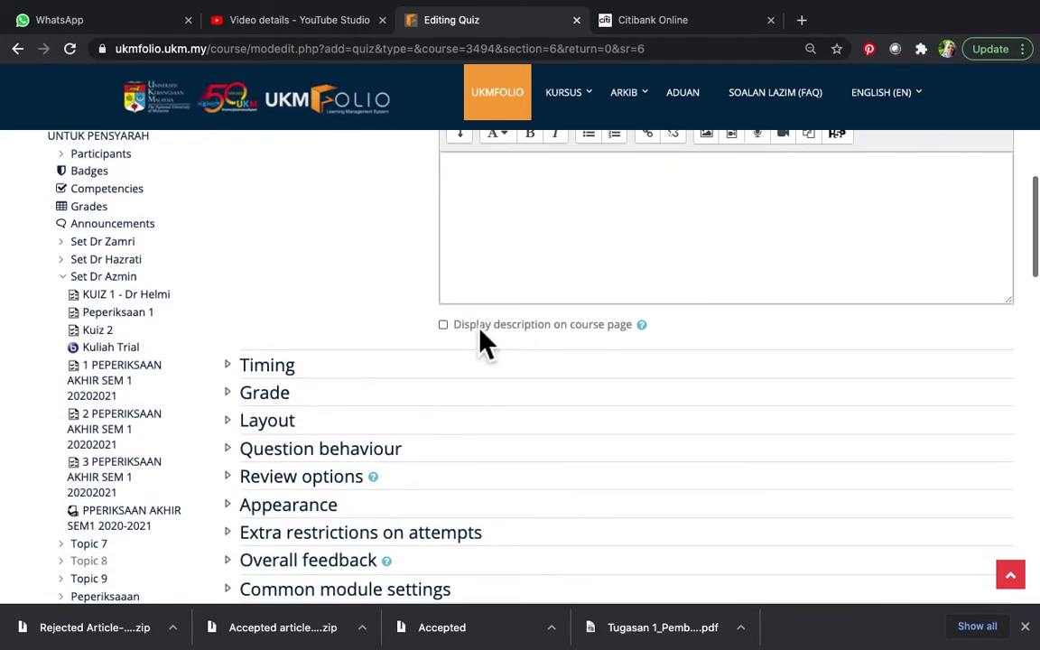
pyautogui.click(290, 370)
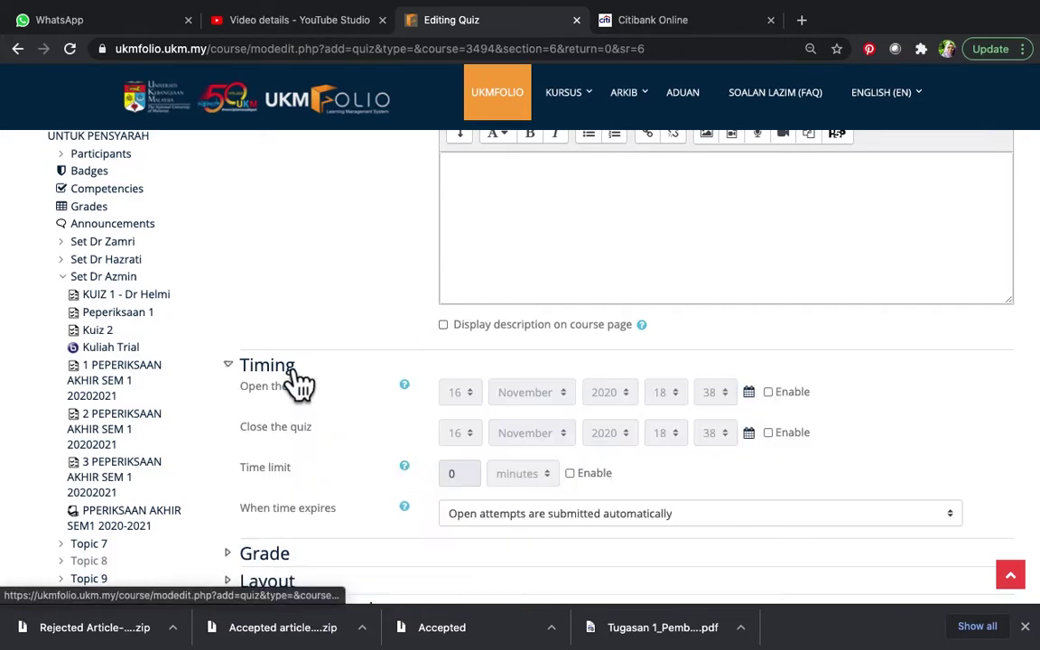
pyautogui.click(768, 393)
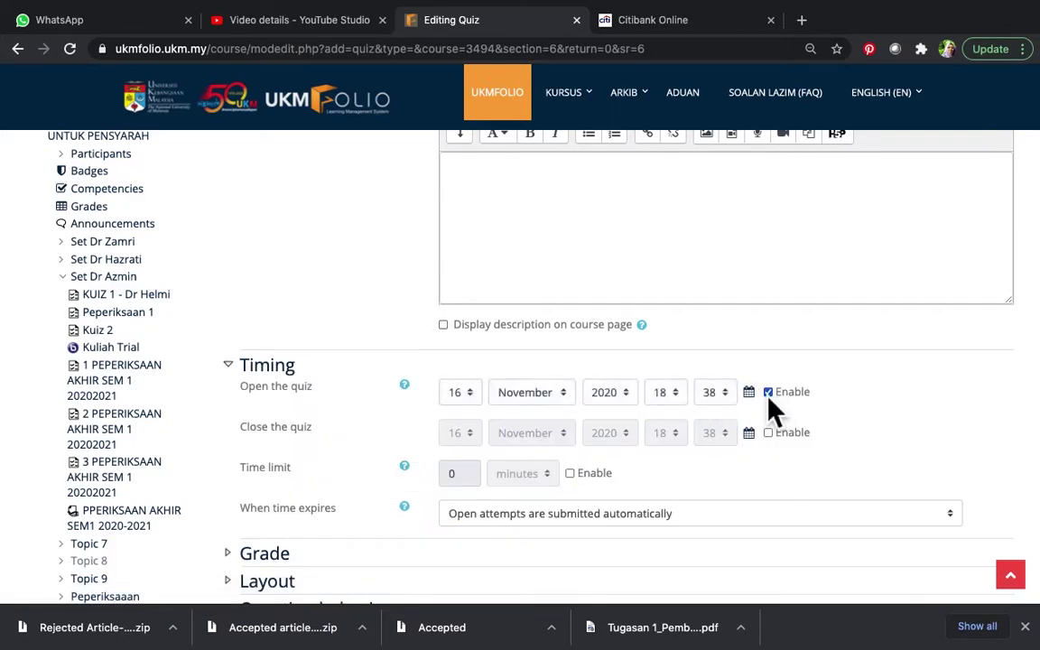
pyautogui.click(675, 397)
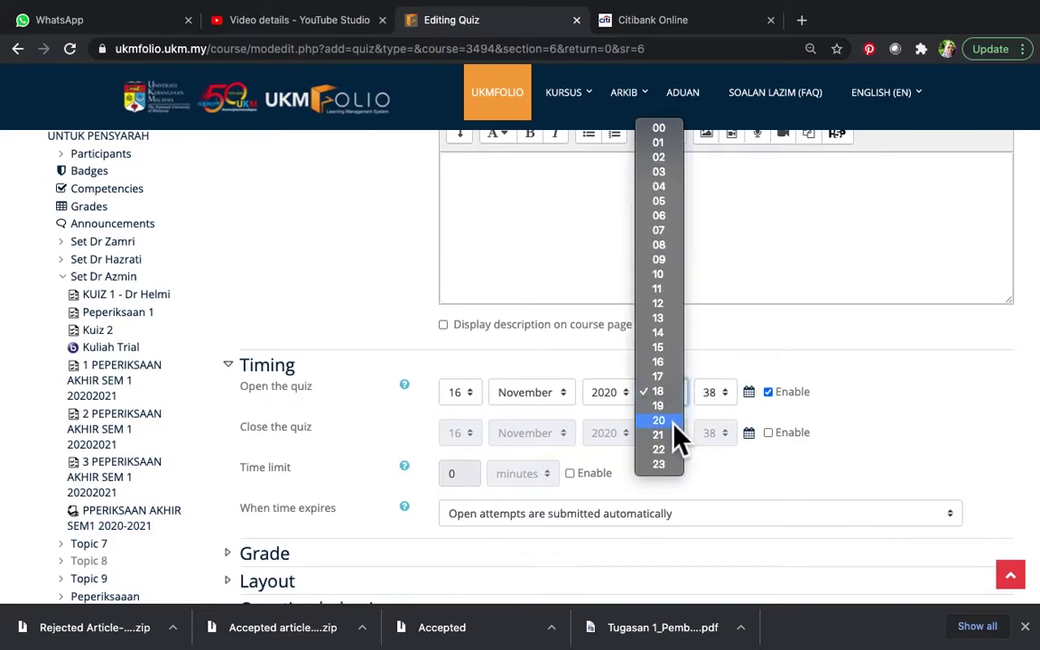
pyautogui.click(674, 422)
pyautogui.click(733, 397)
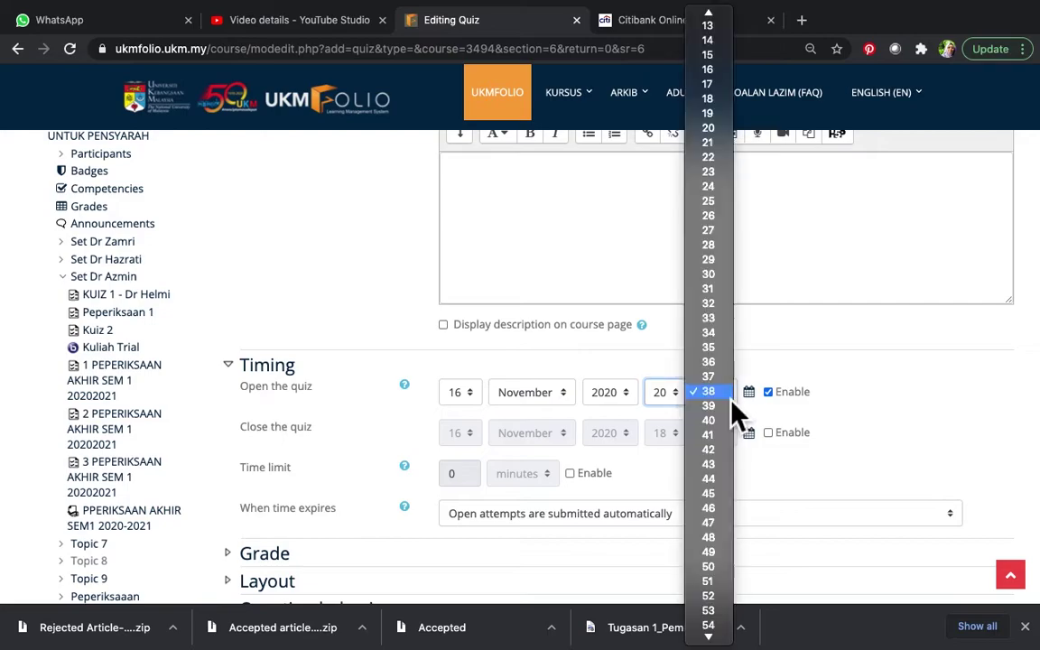
pyautogui.scroll(5, 717, 111)
pyautogui.scroll(-3, 720, 105)
pyautogui.scroll(2, 711, 77)
pyautogui.click(713, 18)
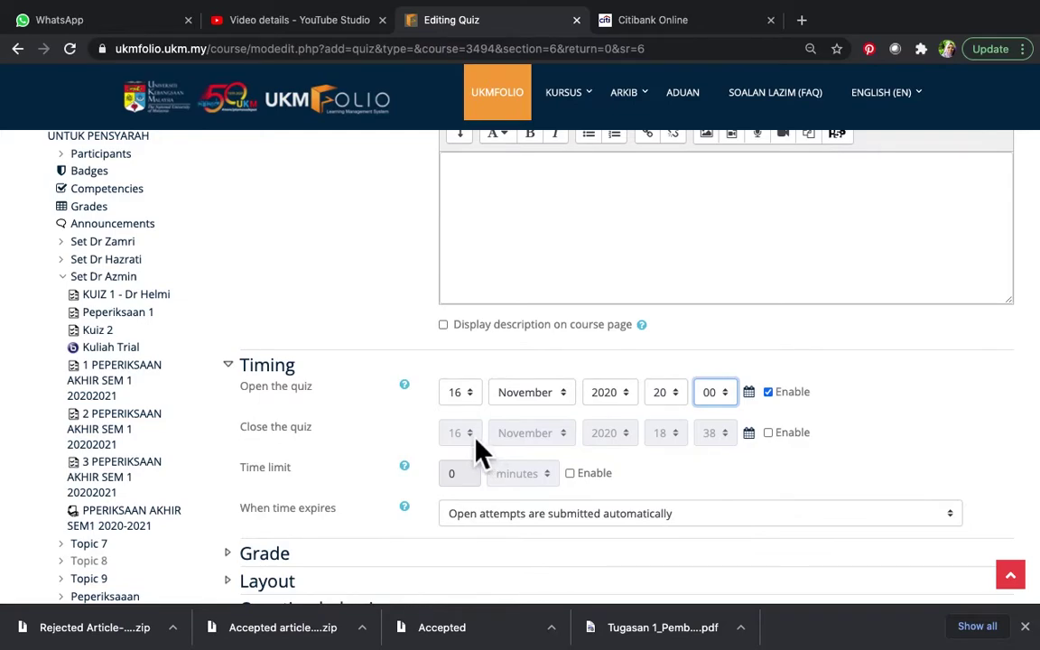
# Enable the quiz's closing date and set it to 16 November 2020 at 20:15.
pyautogui.click(768, 432)
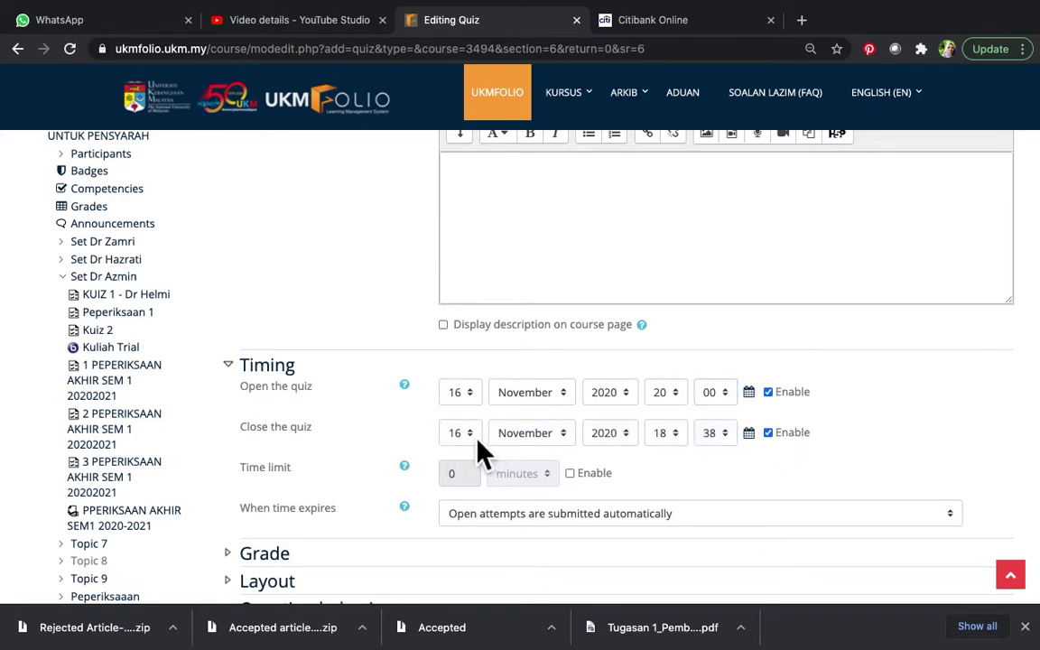
pyautogui.click(683, 441)
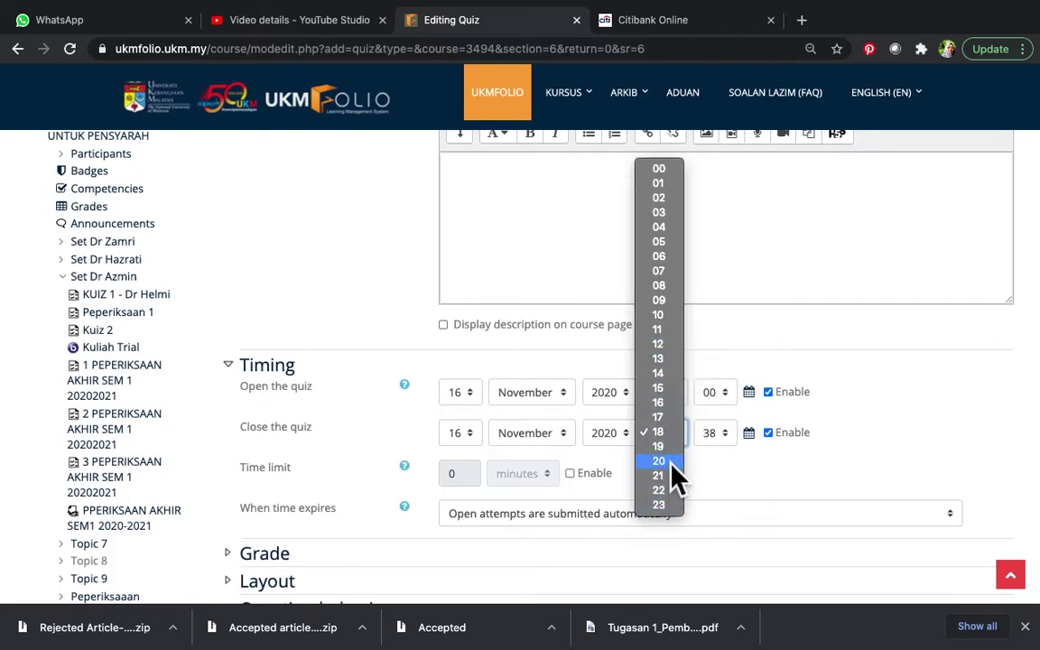
pyautogui.click(671, 462)
pyautogui.click(729, 440)
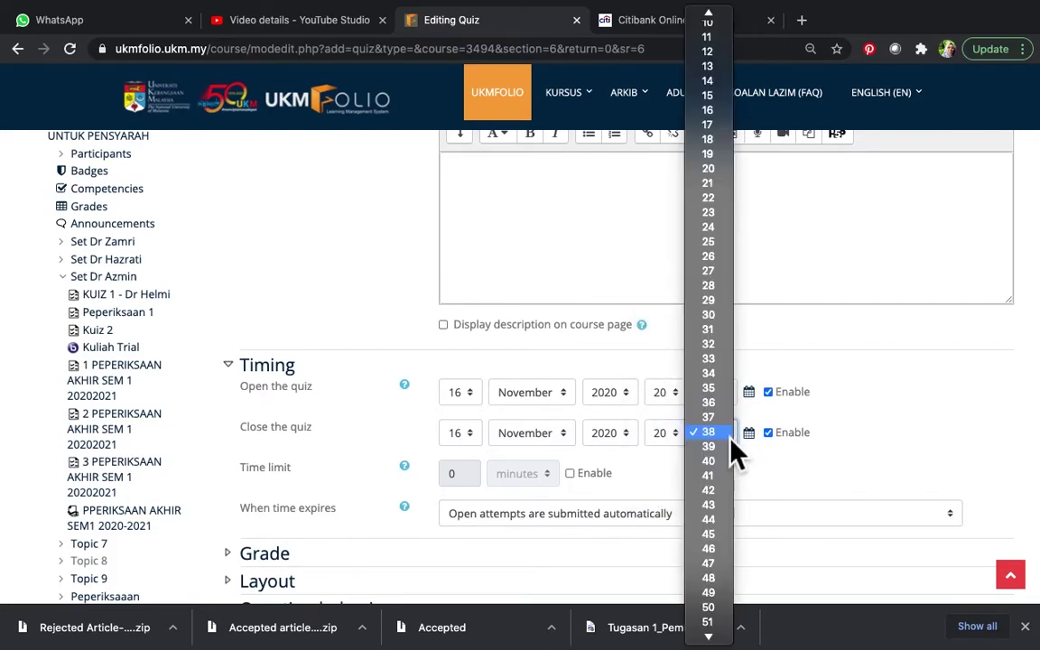
pyautogui.click(715, 95)
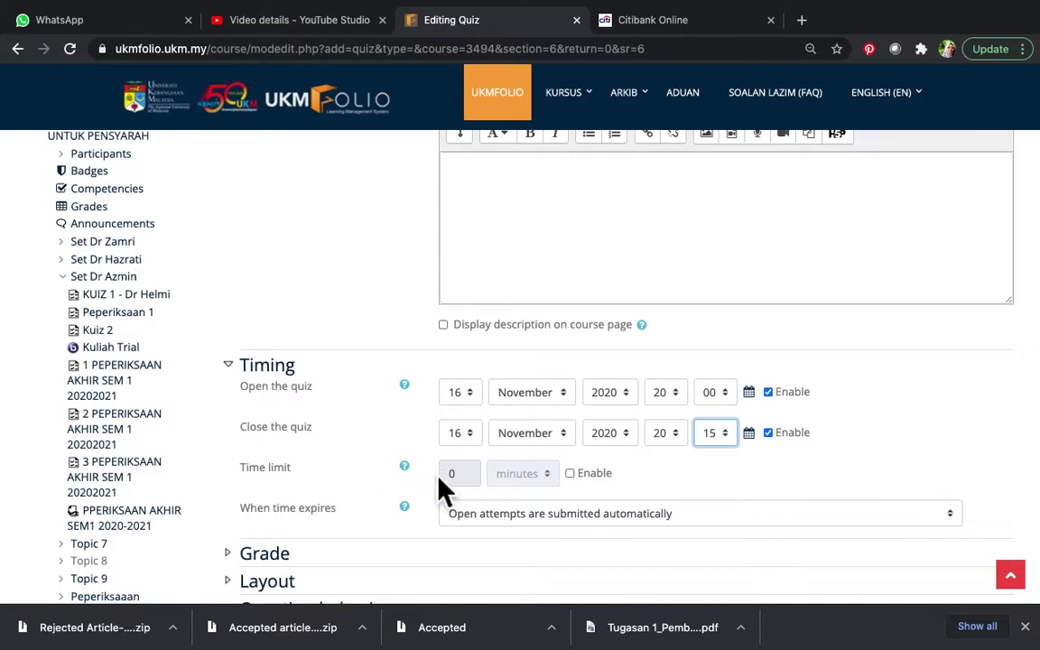
# Enable the quiz's time limit and set it to 15 minutes.
pyautogui.click(574, 474)
pyautogui.doubleClick(455, 480)
pyautogui.write('15')
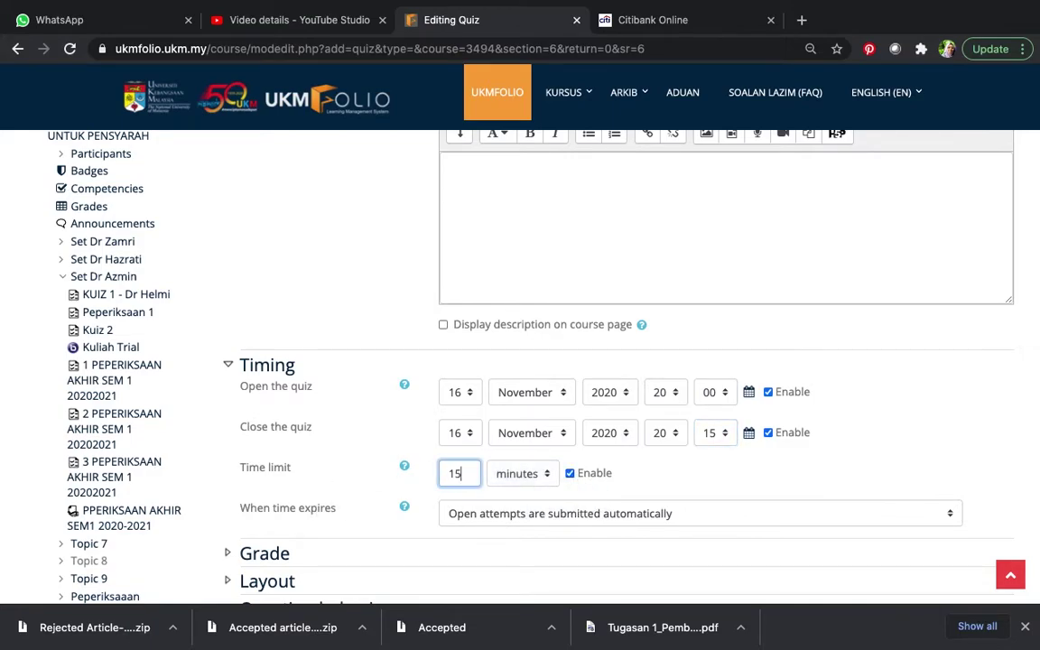
# Set the quiz's allowed attempts to 1 and its grade category to Kuiz/Tugasan.
pyautogui.scroll(-3, 701, 474)
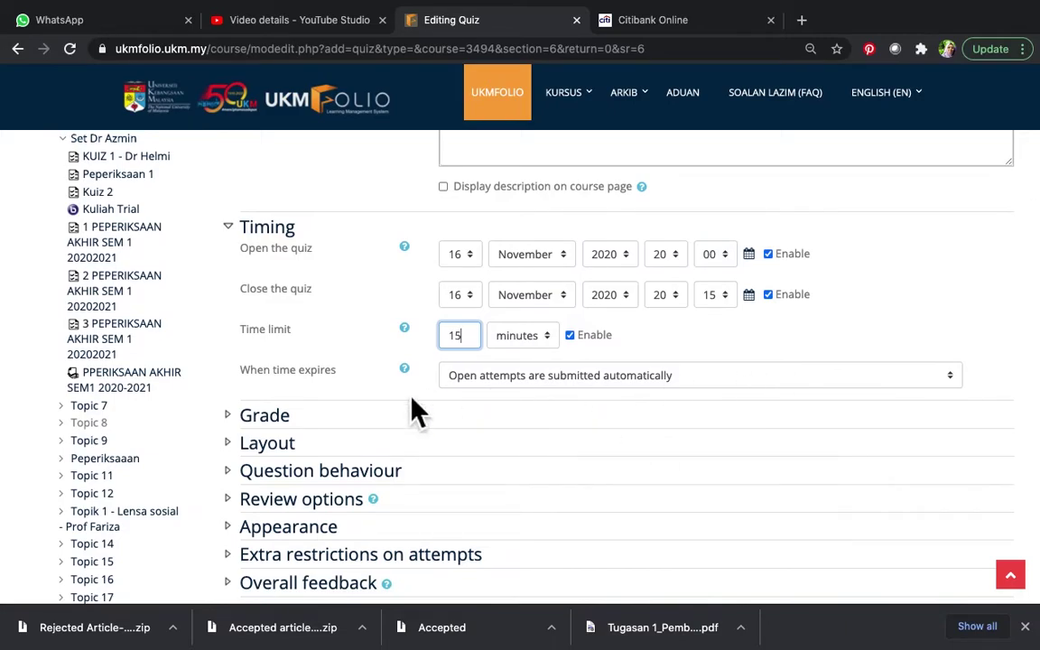
pyautogui.click(271, 420)
pyautogui.scroll(-3, 608, 434)
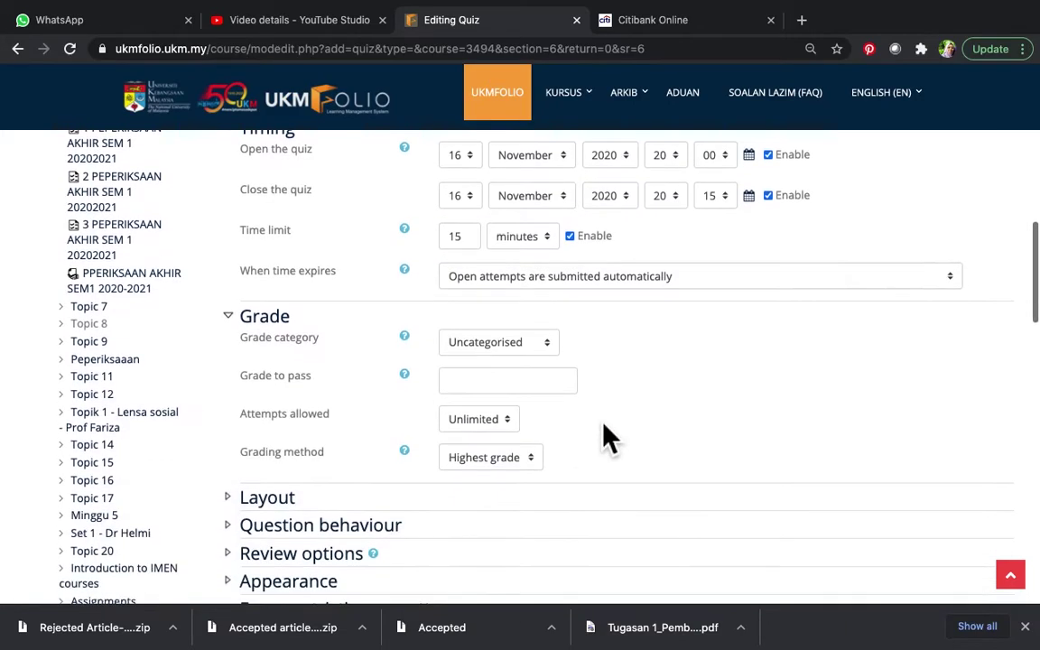
pyautogui.click(508, 410)
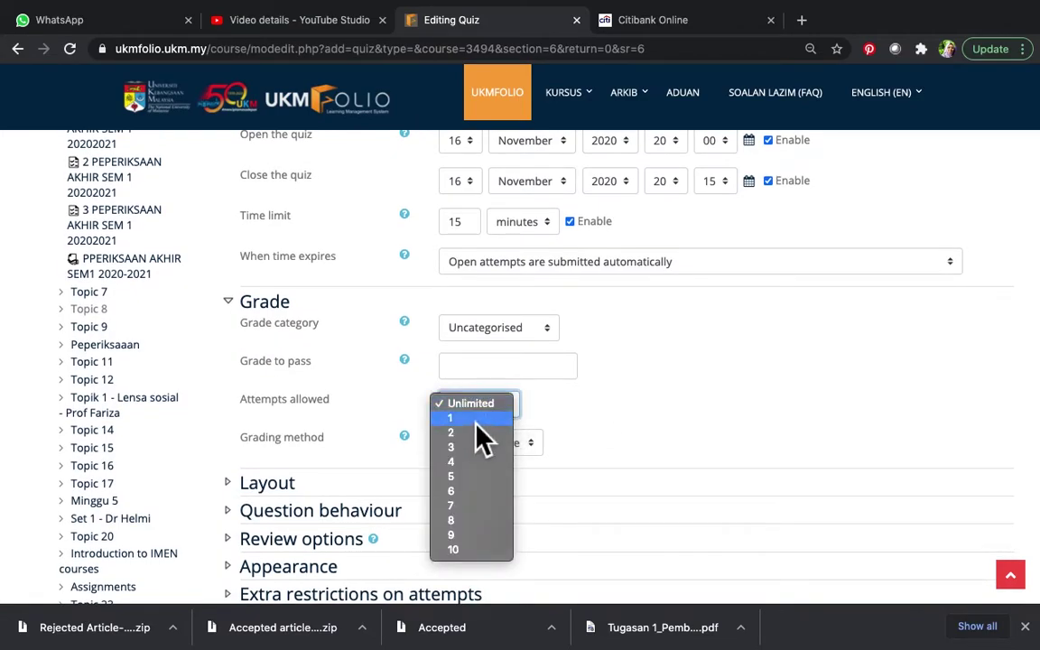
pyautogui.click(486, 418)
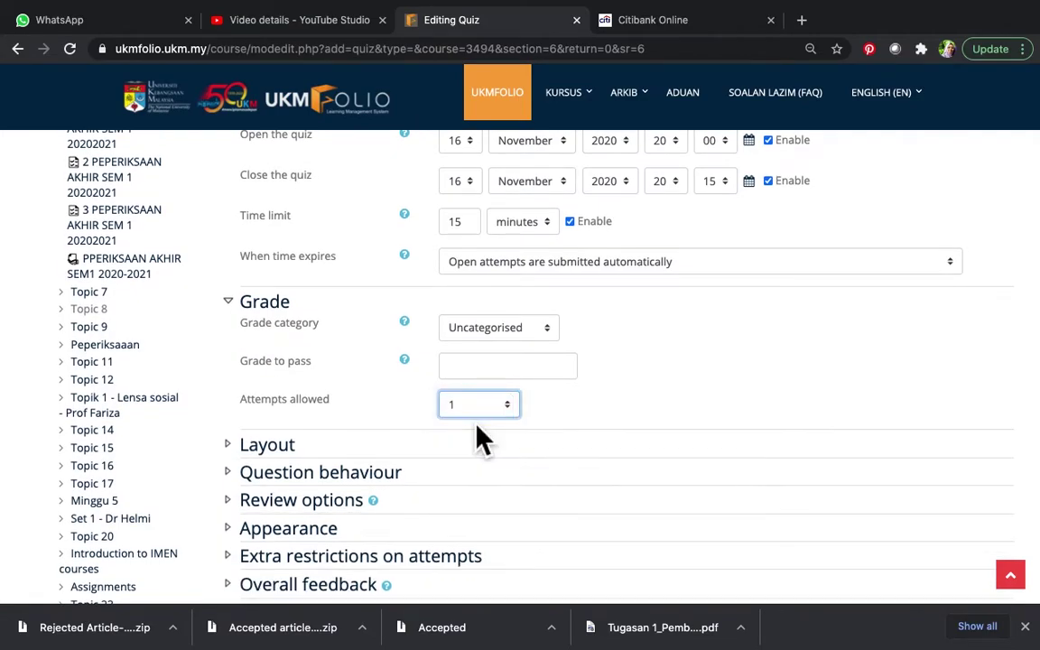
pyautogui.click(555, 332)
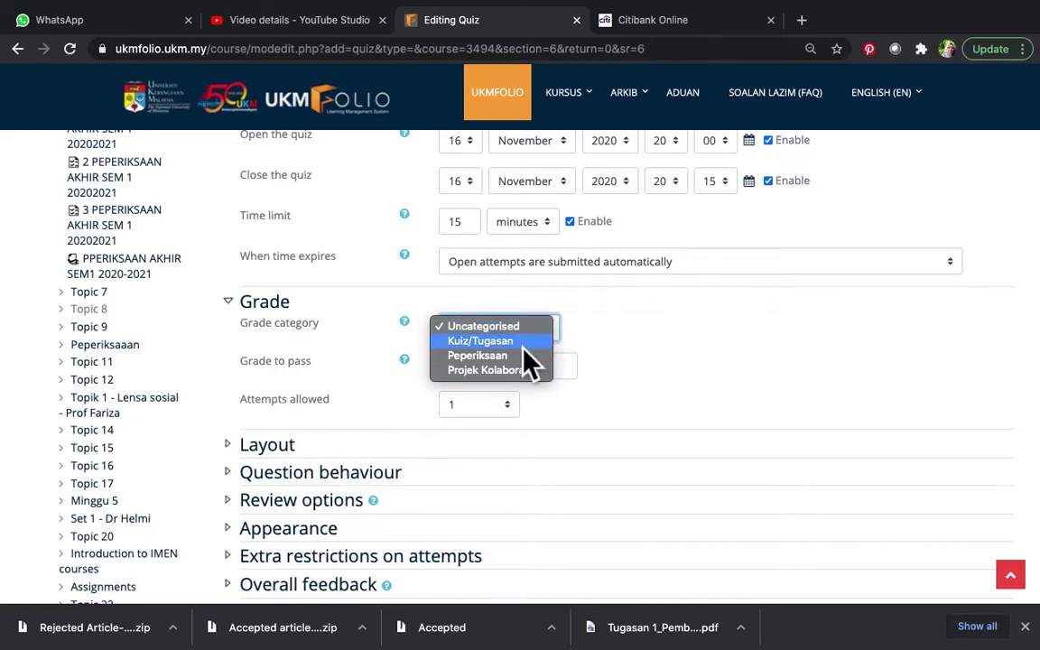
pyautogui.click(521, 347)
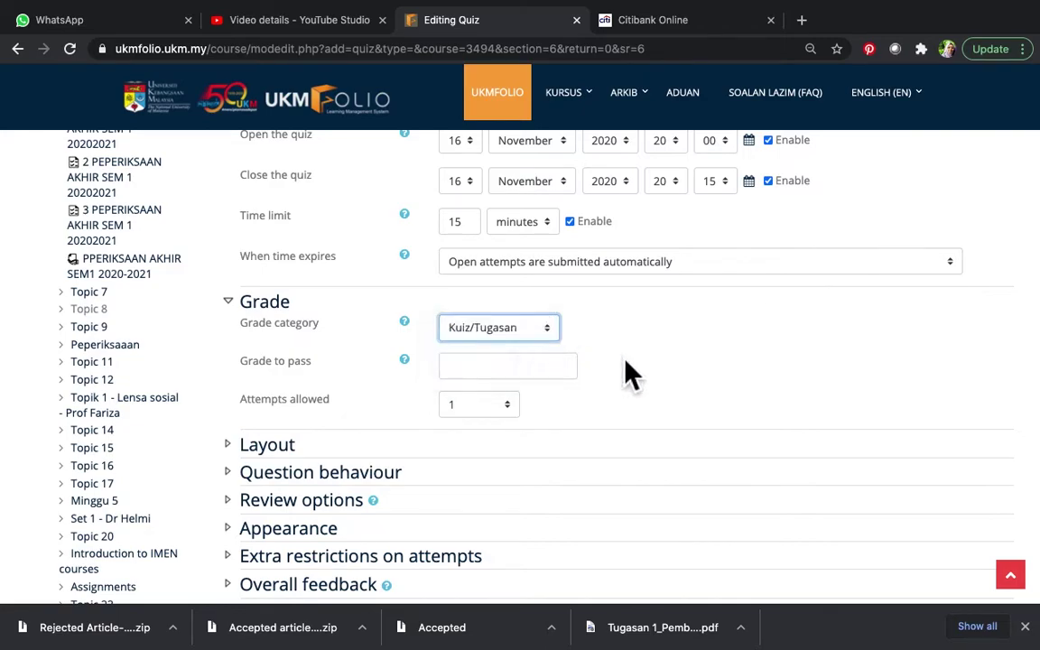
# Expand the quiz's Layout and Question behaviour settings to review their options.
pyautogui.scroll(-2, 571, 338)
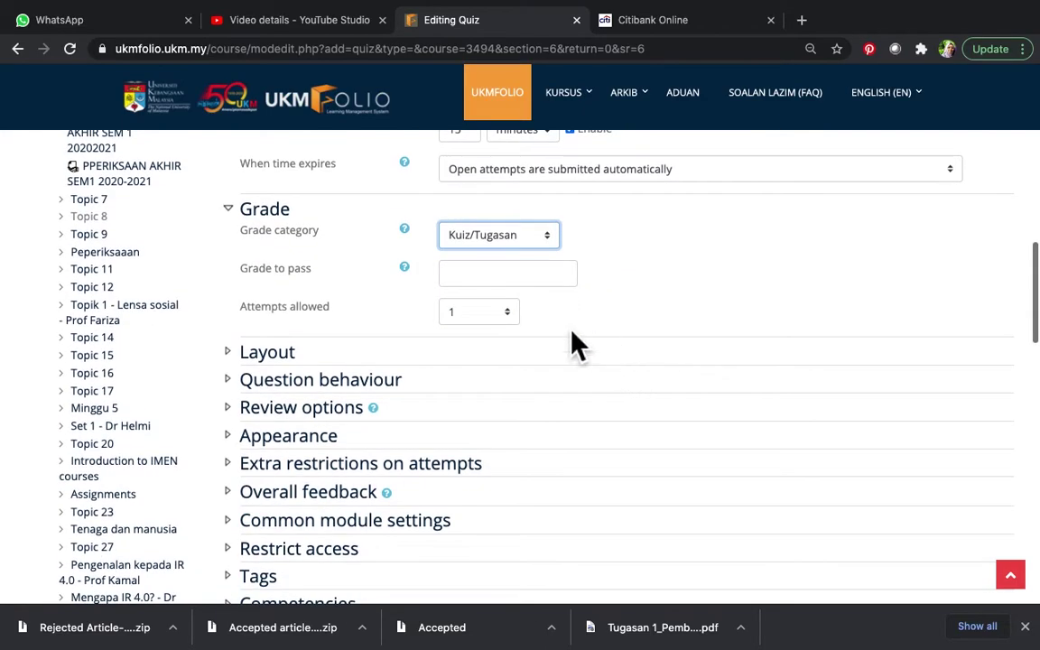
pyautogui.click(290, 356)
pyautogui.scroll(-2, 446, 399)
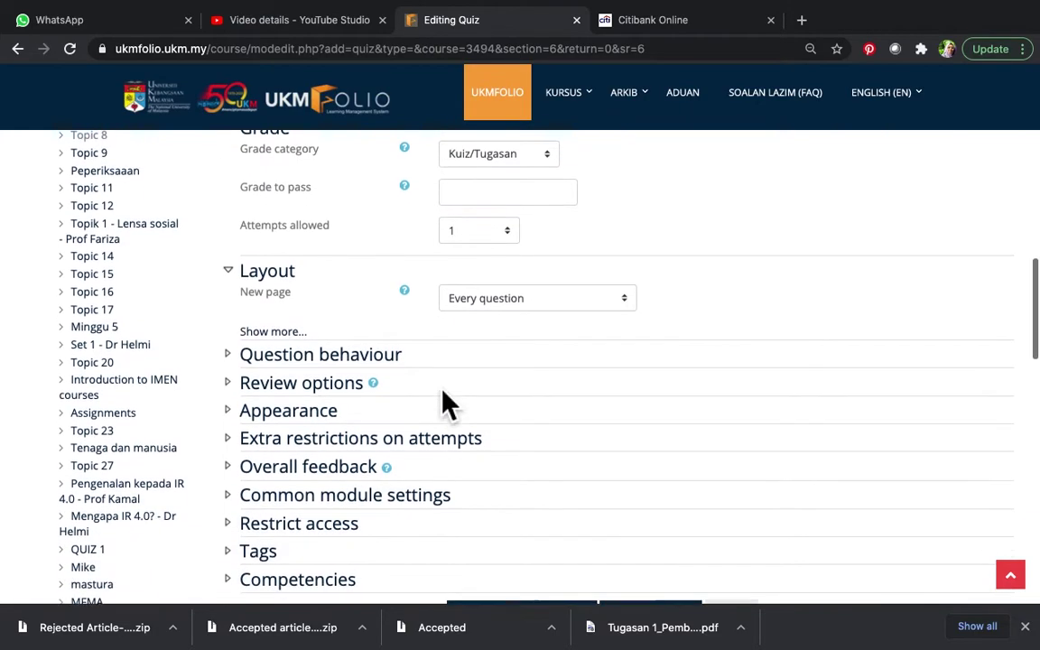
pyautogui.click(364, 370)
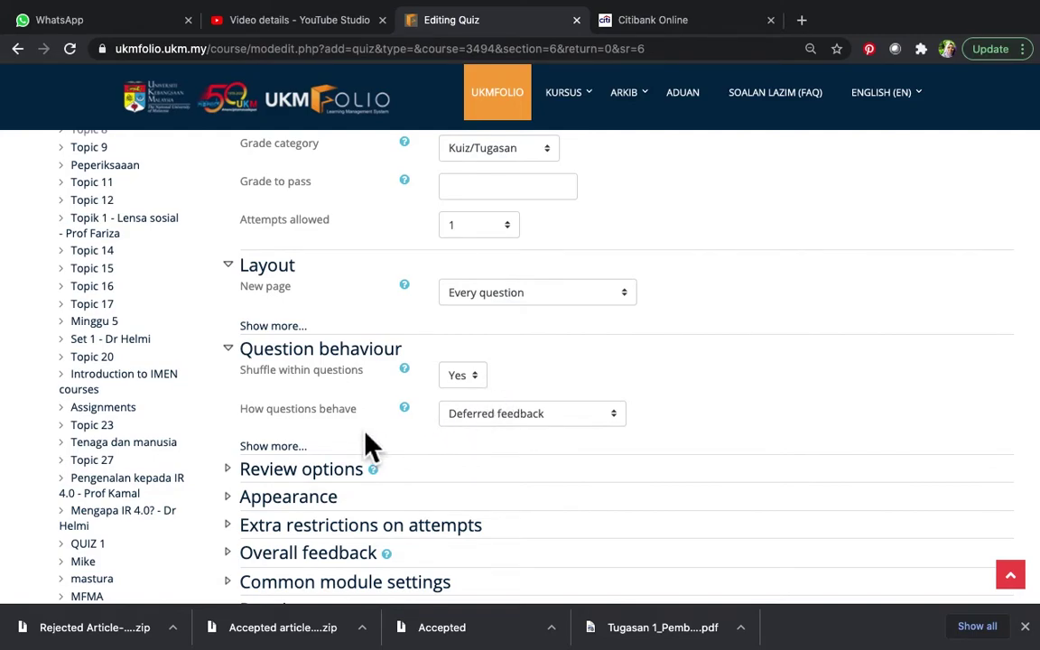
# Turn off The attempt, Marks and Overall feedback in the review options for immediately after the attempt and while the quiz is still open.
pyautogui.scroll(-2, 599, 452)
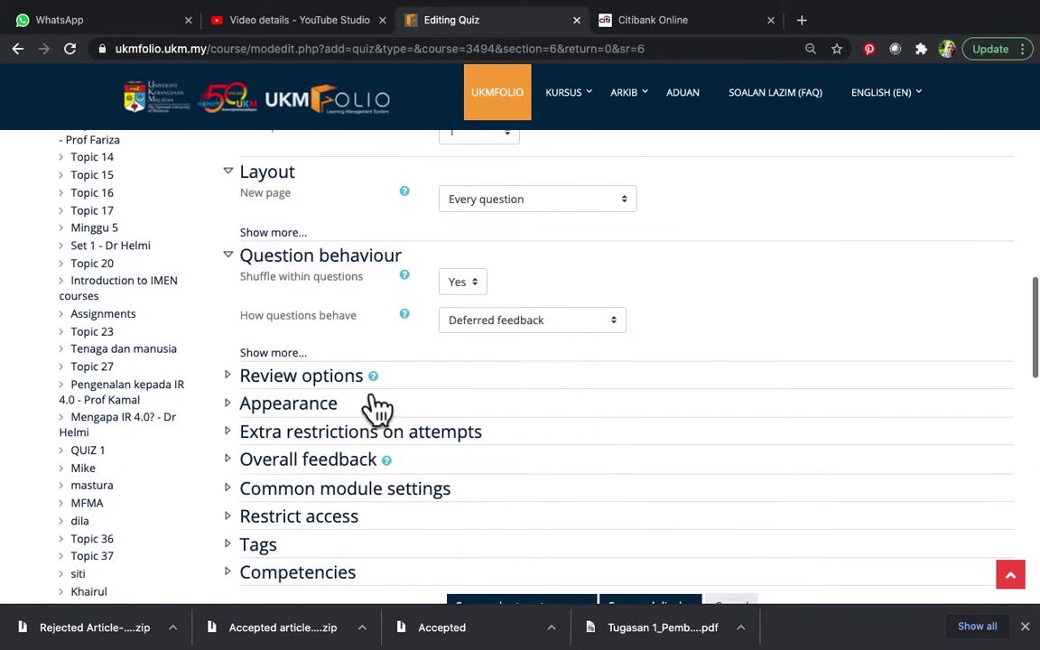
pyautogui.click(350, 379)
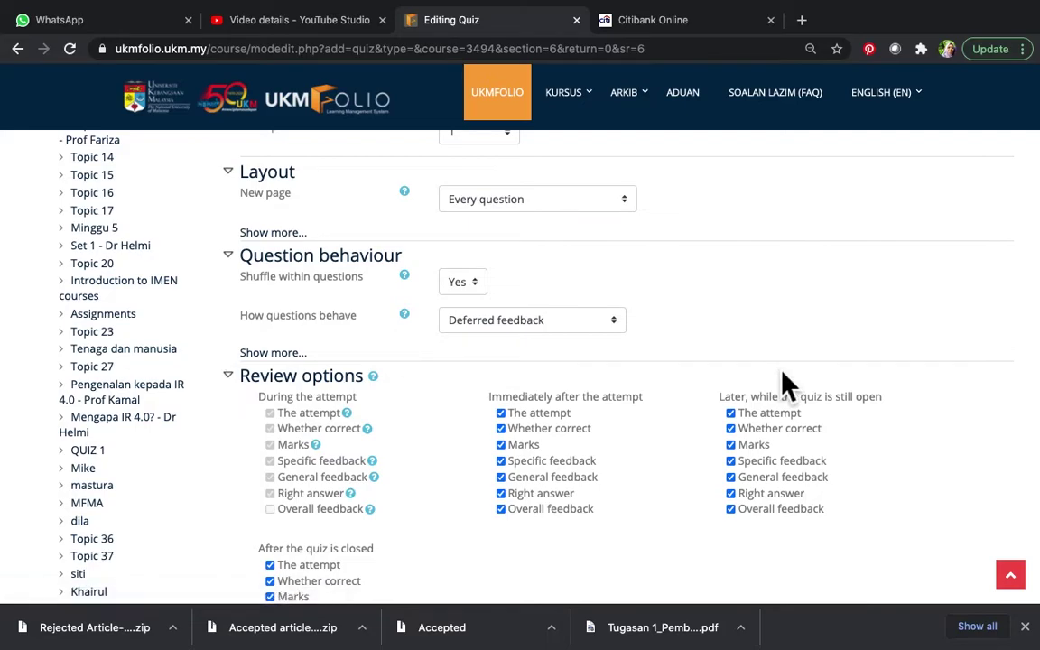
pyautogui.click(501, 416)
pyautogui.click(502, 445)
pyautogui.click(502, 509)
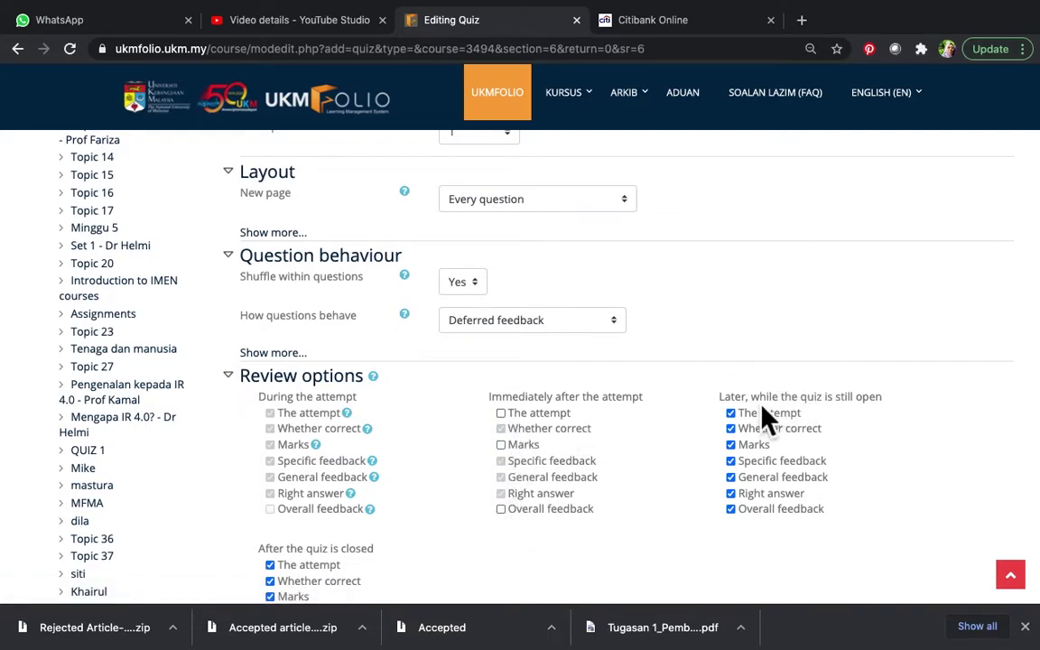
pyautogui.click(732, 415)
pyautogui.click(742, 446)
pyautogui.click(745, 509)
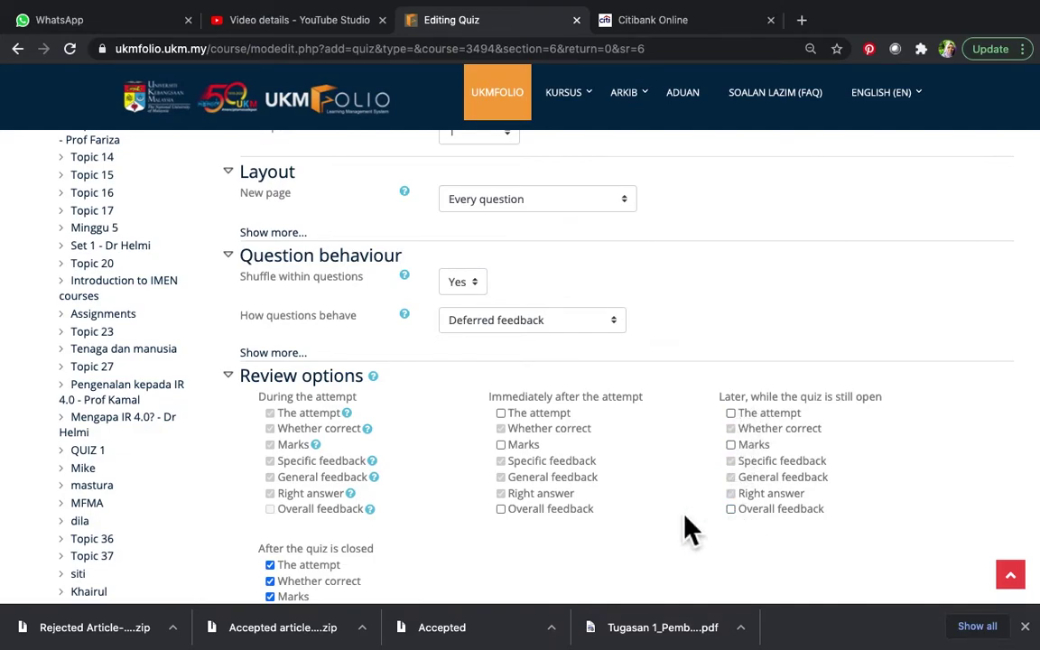
# Check the quiz's extra attempt restrictions and access restrictions, and save the quiz, returning to the course.
pyautogui.scroll(-4, 488, 600)
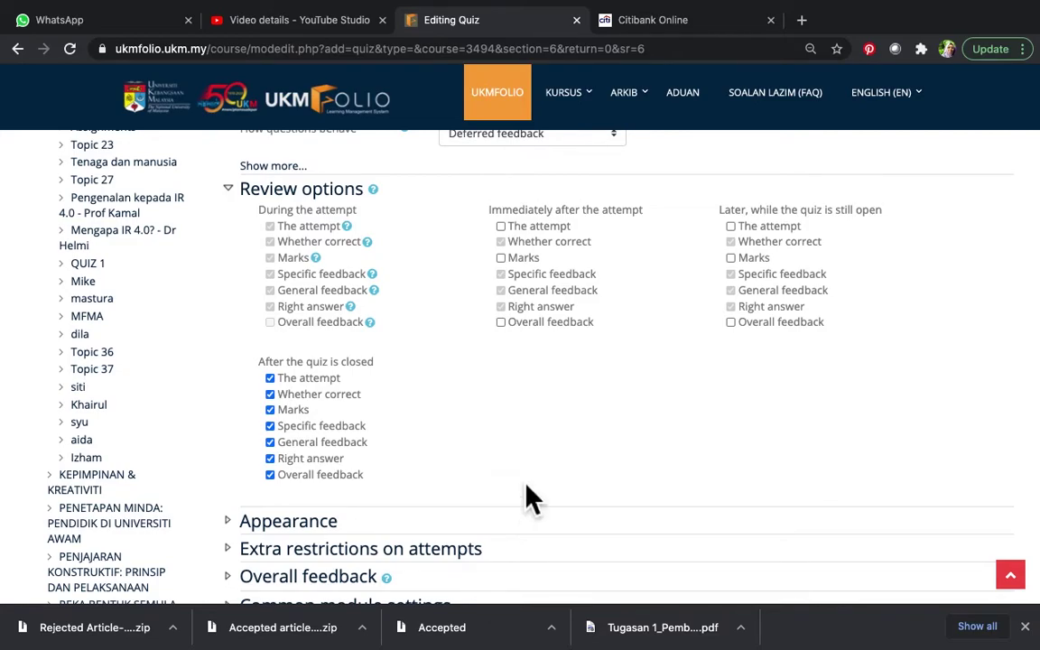
pyautogui.scroll(-3, 529, 494)
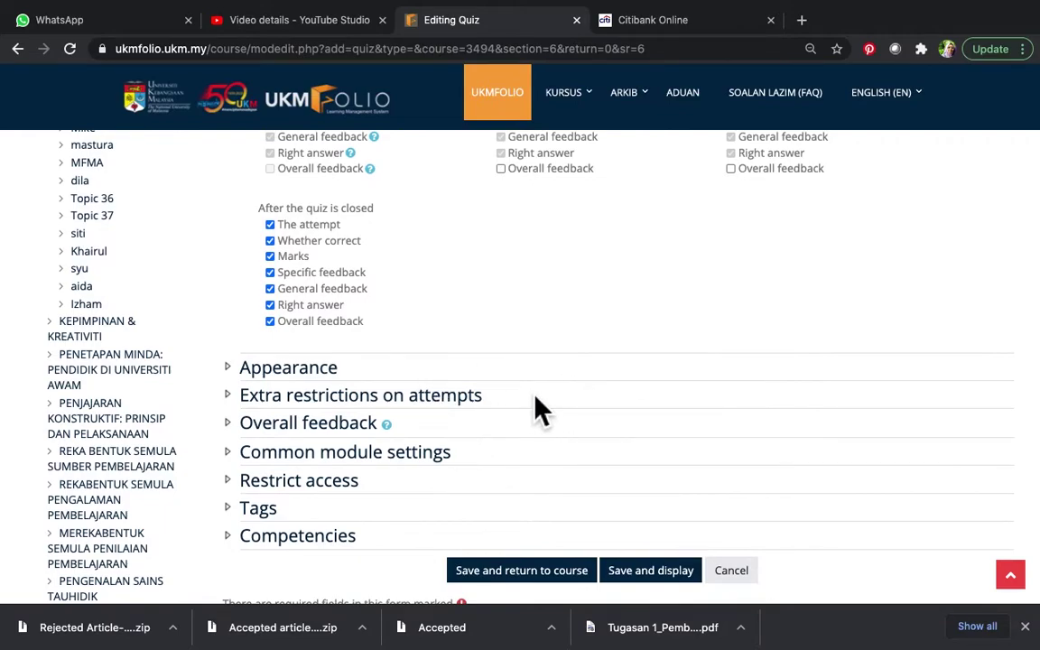
pyautogui.click(463, 397)
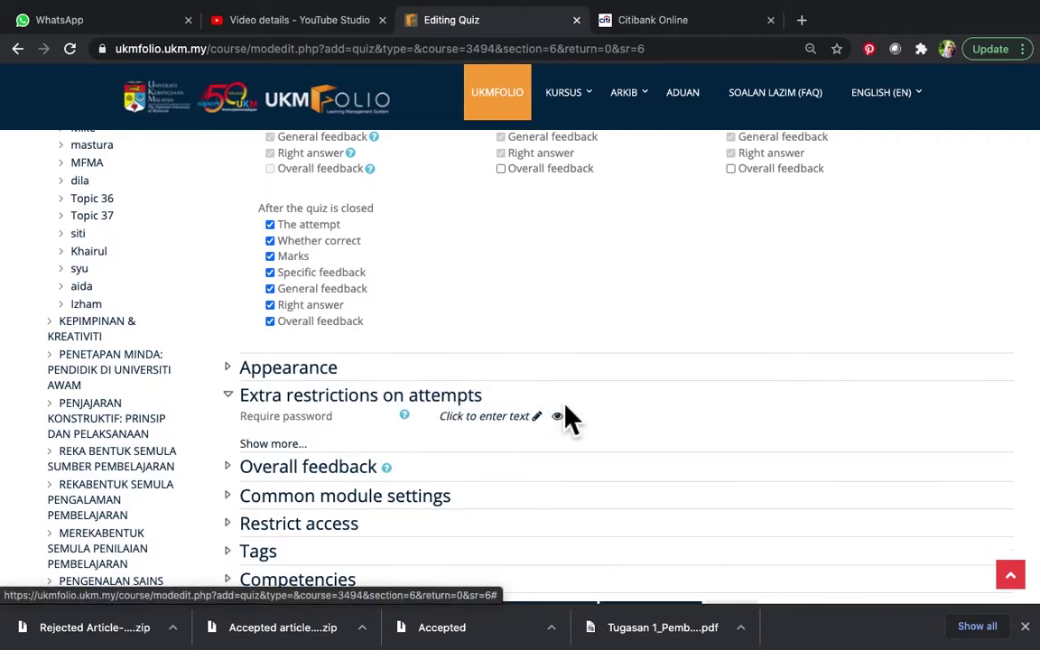
pyautogui.click(424, 397)
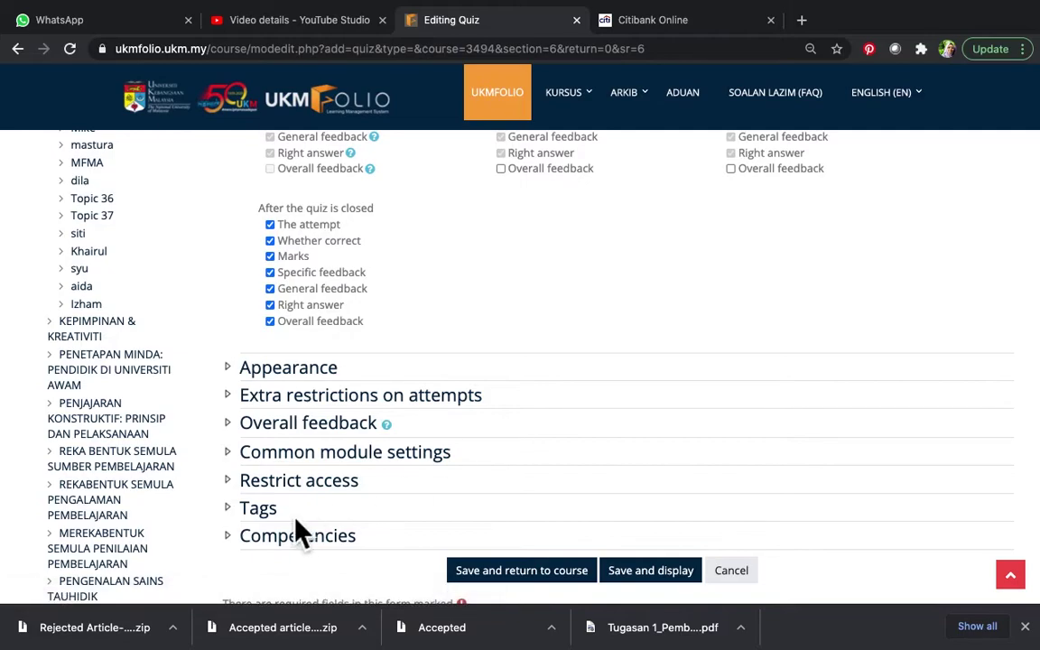
pyautogui.click(316, 483)
pyautogui.scroll(-2, 506, 451)
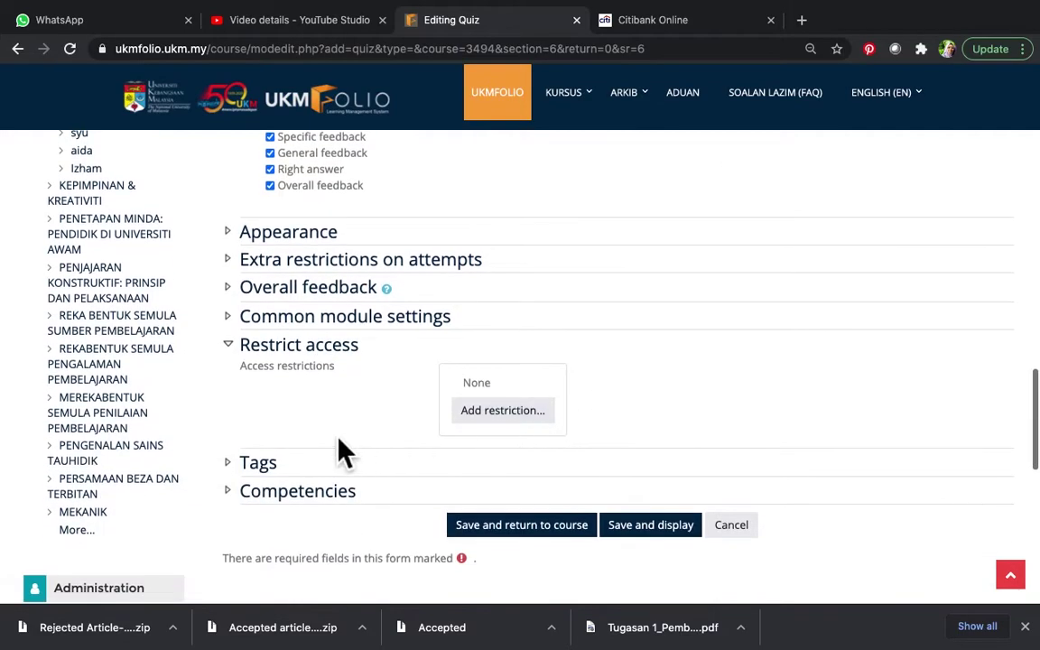
pyautogui.click(559, 530)
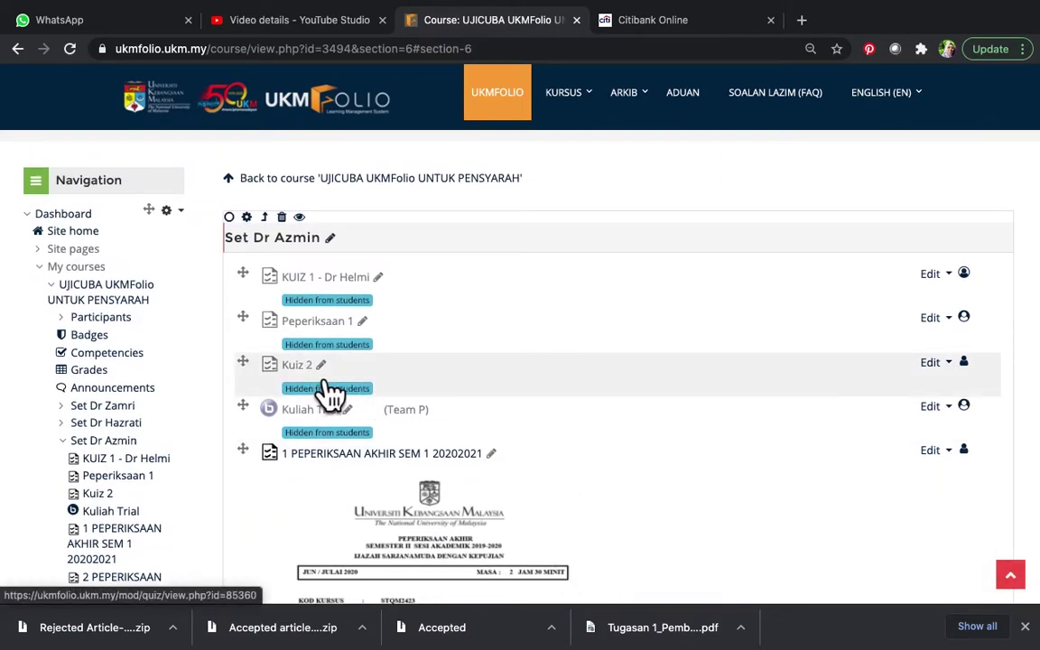
# Show the Kuiz 2 activity to students and hide it again.
pyautogui.click(958, 370)
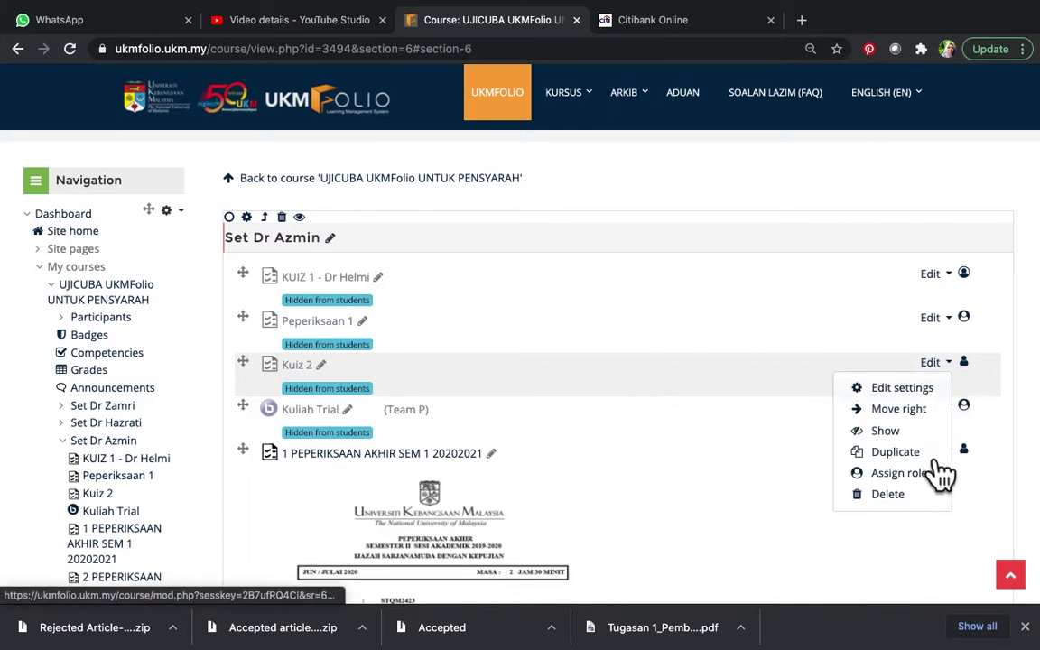
pyautogui.click(912, 449)
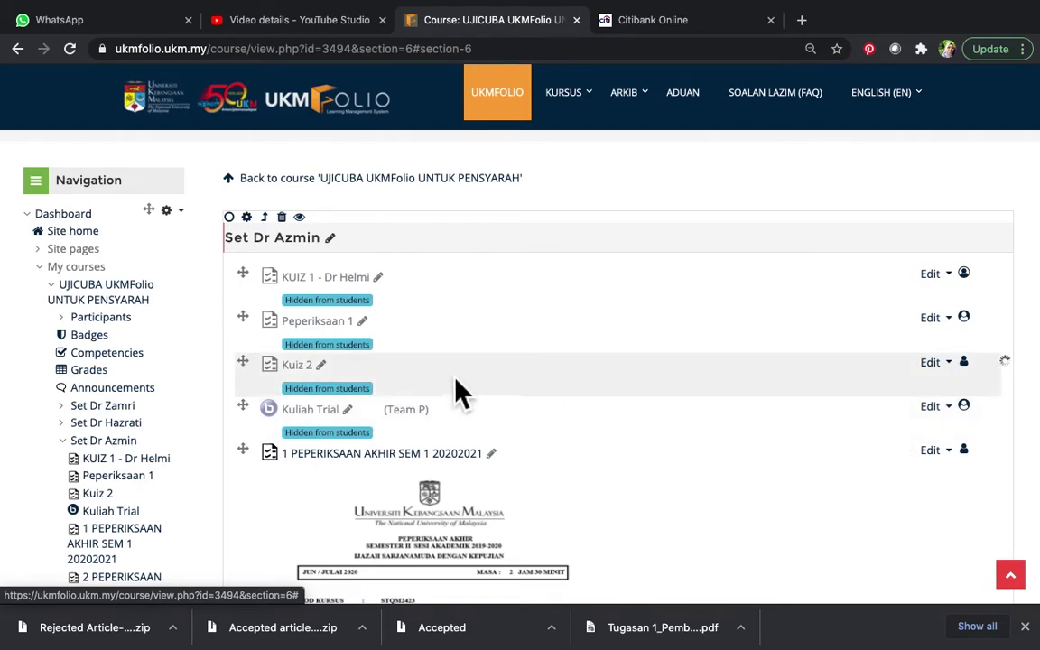
pyautogui.click(964, 370)
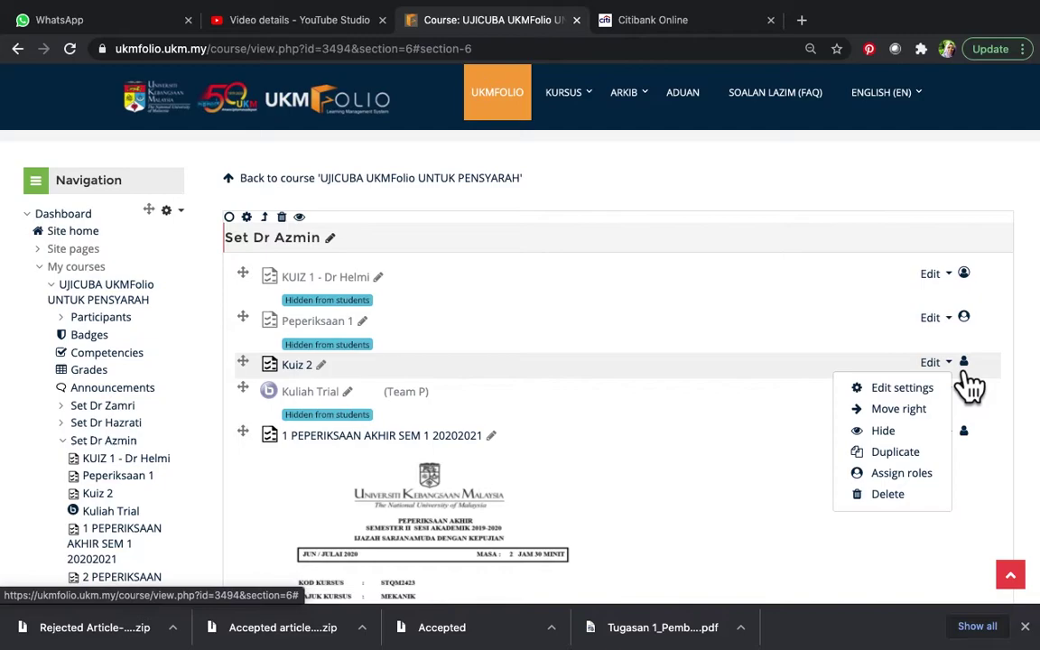
pyautogui.click(907, 452)
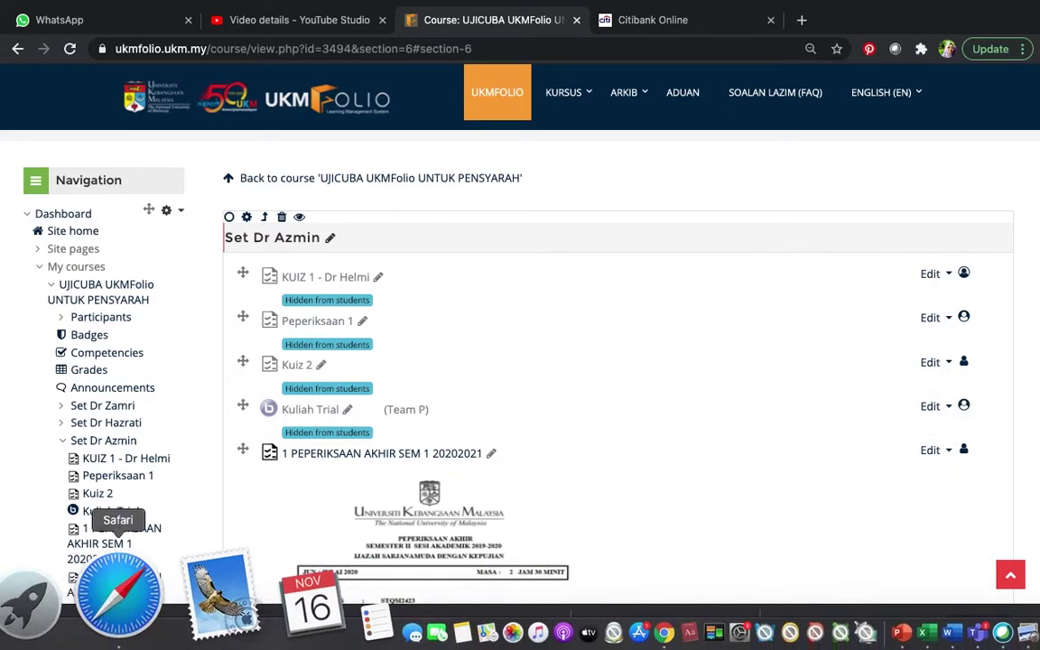
# Switch to Finder, open the recent document KUIZ MEKANIK CUBAAN in Word, and view it full screen at 225% zoom.
pyautogui.moveTo(100, 645)
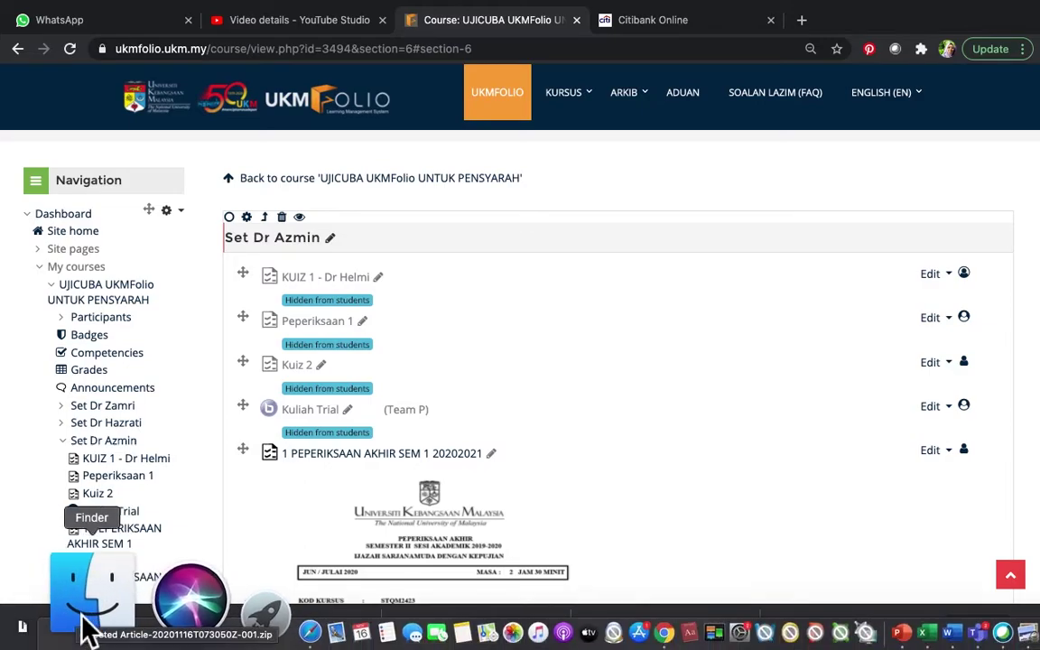
pyautogui.click(87, 629)
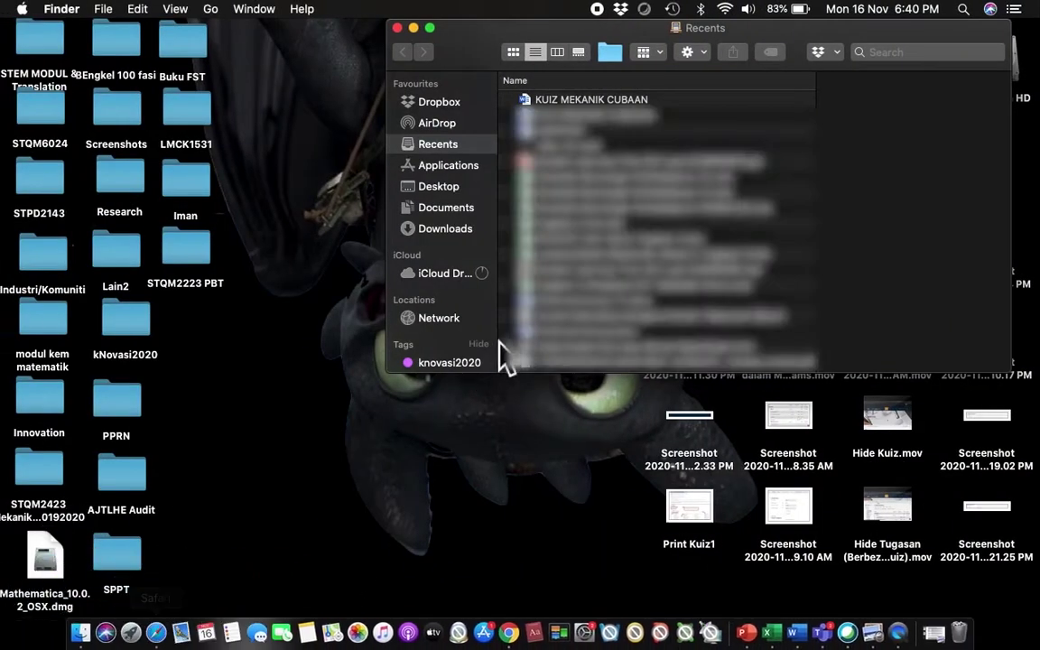
pyautogui.click(647, 102)
pyautogui.doubleClick(647, 102)
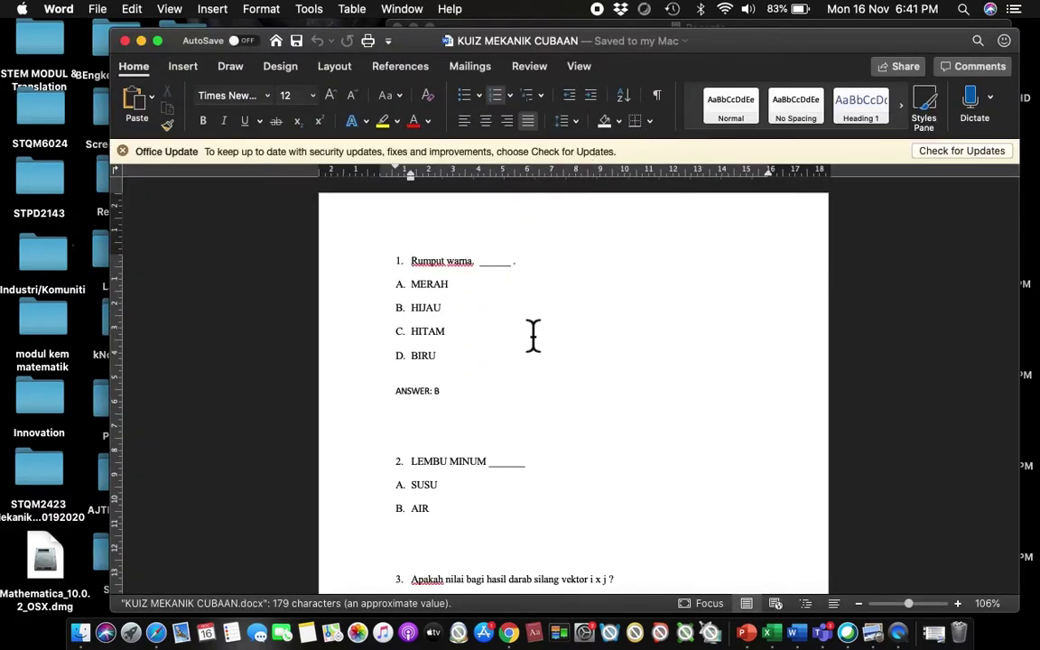
pyautogui.click(158, 41)
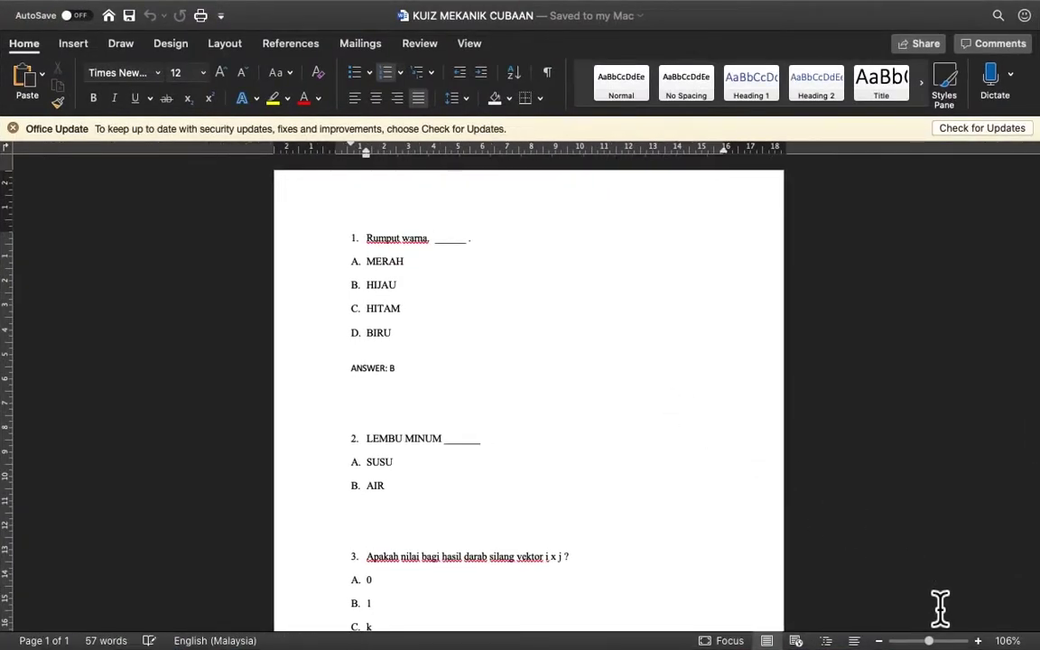
pyautogui.click(943, 641)
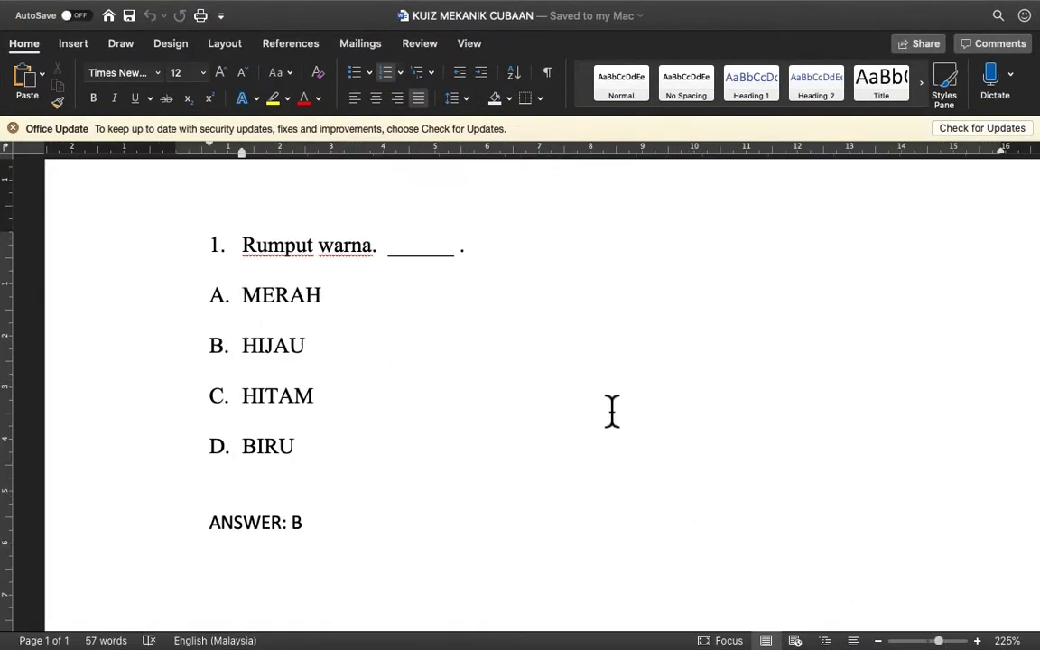
# Remove the list number from the first question, "Rumput warna", and apply the Normal style to it.
pyautogui.scroll(-10, 357, 379)
pyautogui.scroll(10, 357, 380)
pyautogui.scroll(2, 356, 379)
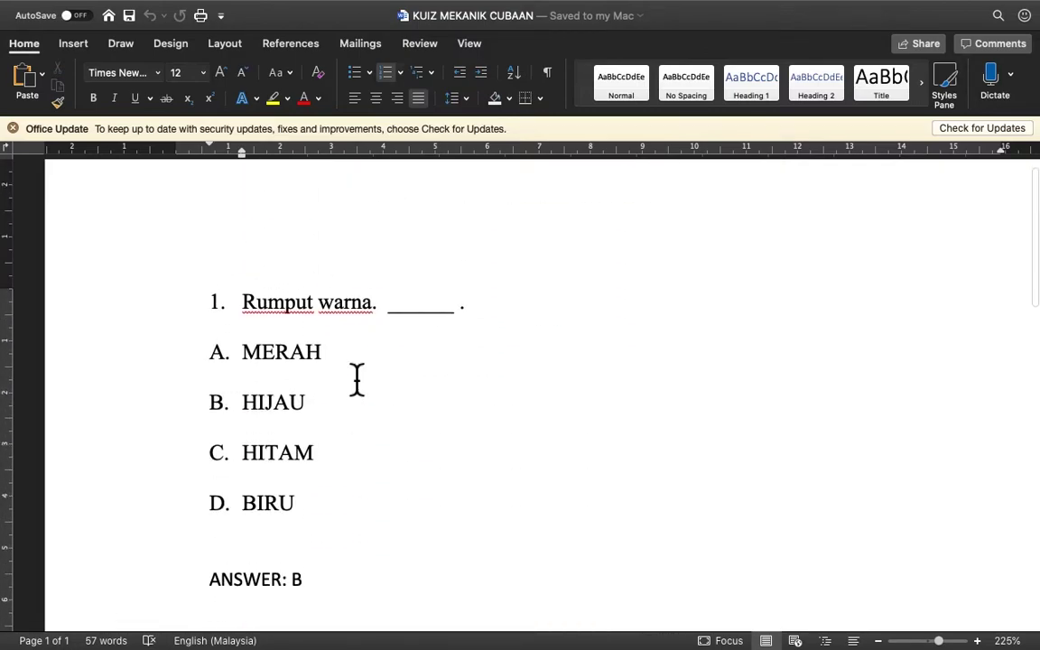
pyautogui.click(251, 321)
pyautogui.press('BackSpace')
pyautogui.press('super+shift+n')
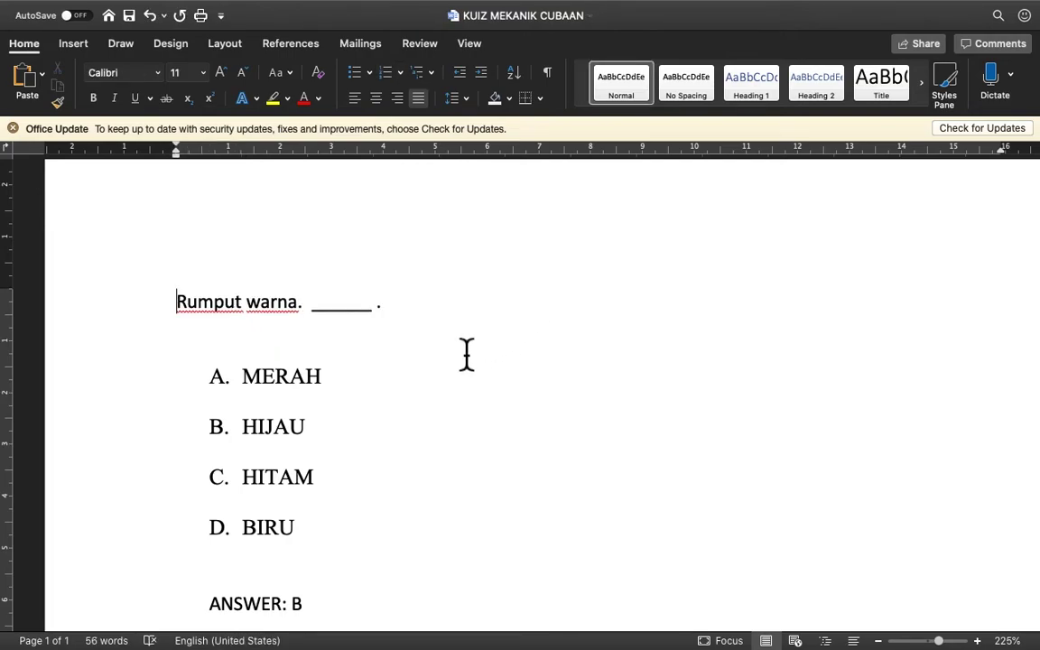
# Examine the layout of the first question, its lettered options, its answer line and the spacing before the second question.
pyautogui.scroll(-6, 466, 353)
pyautogui.scroll(3, 466, 353)
pyautogui.scroll(1, 467, 353)
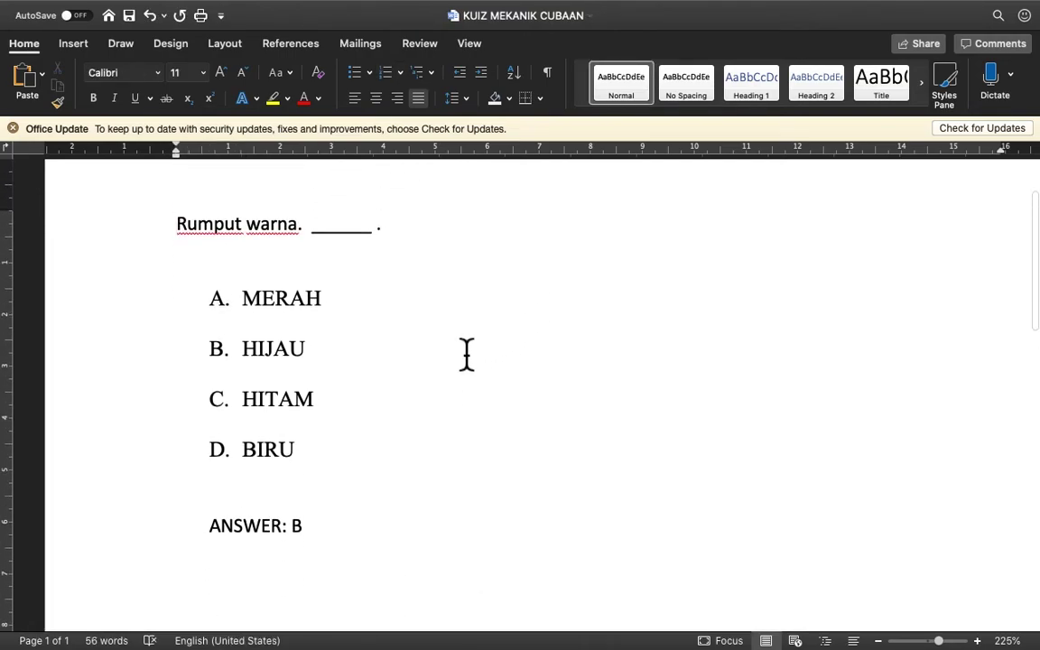
pyautogui.scroll(-3, 345, 454)
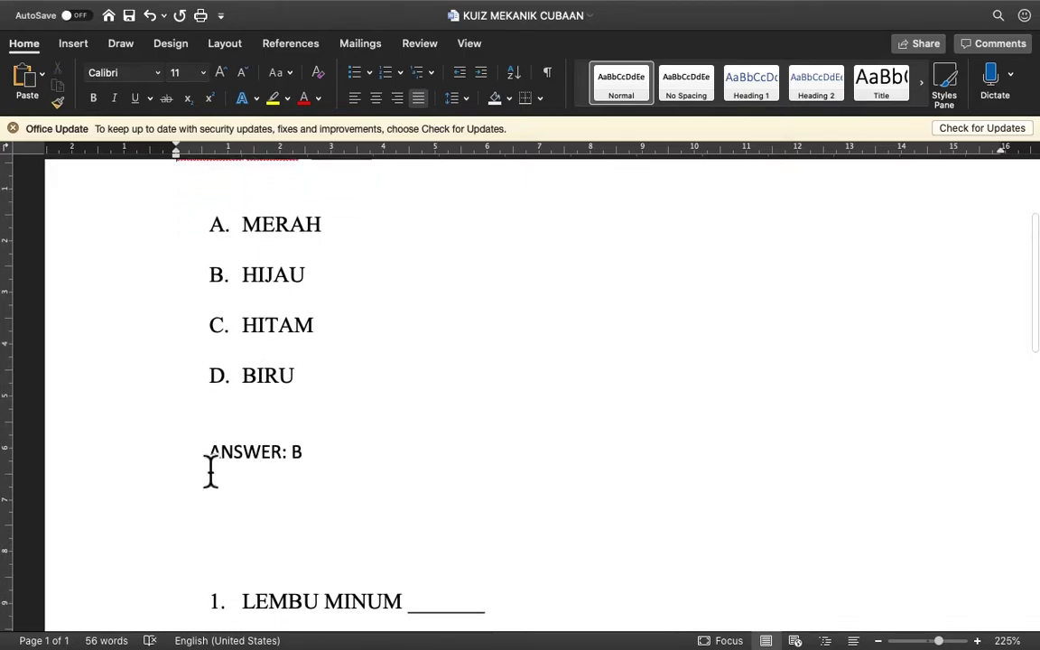
pyautogui.scroll(3, 336, 452)
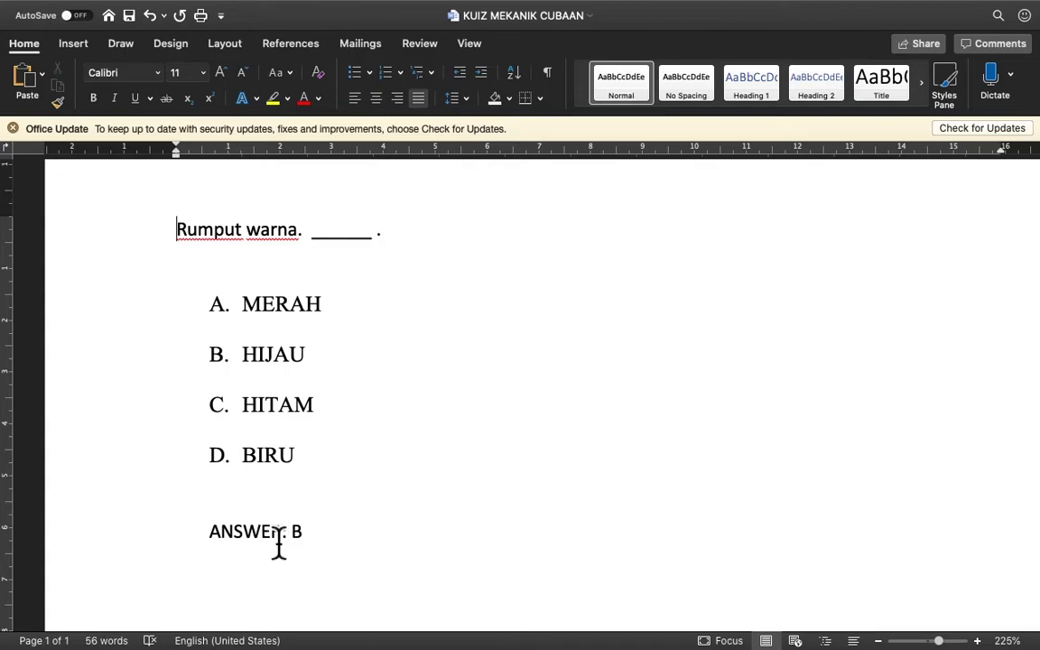
pyautogui.scroll(-2, 322, 545)
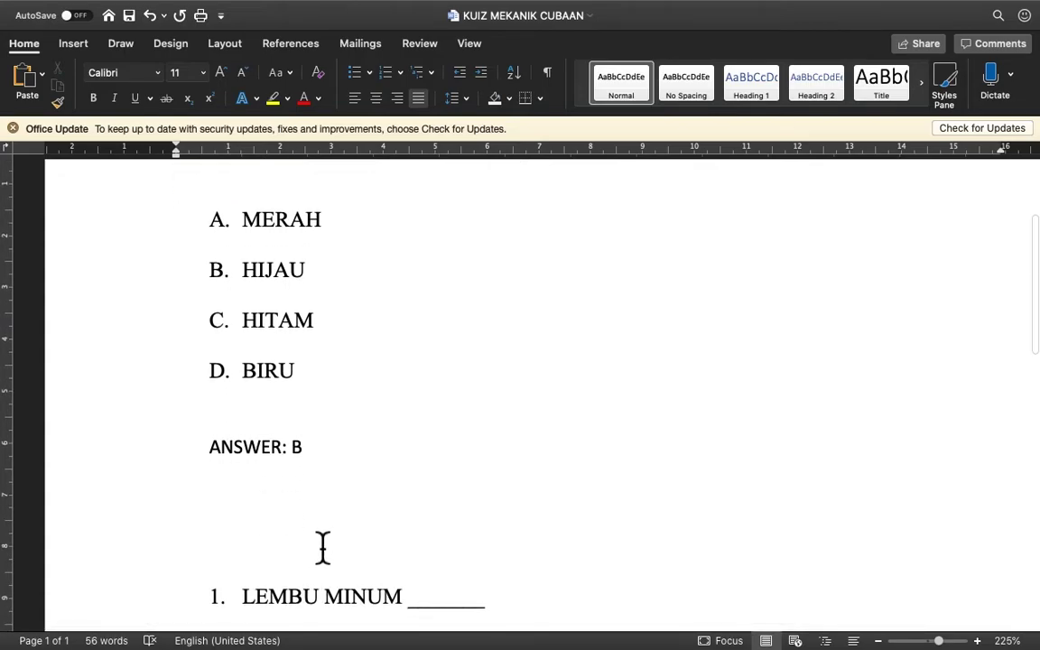
pyautogui.scroll(-2, 320, 462)
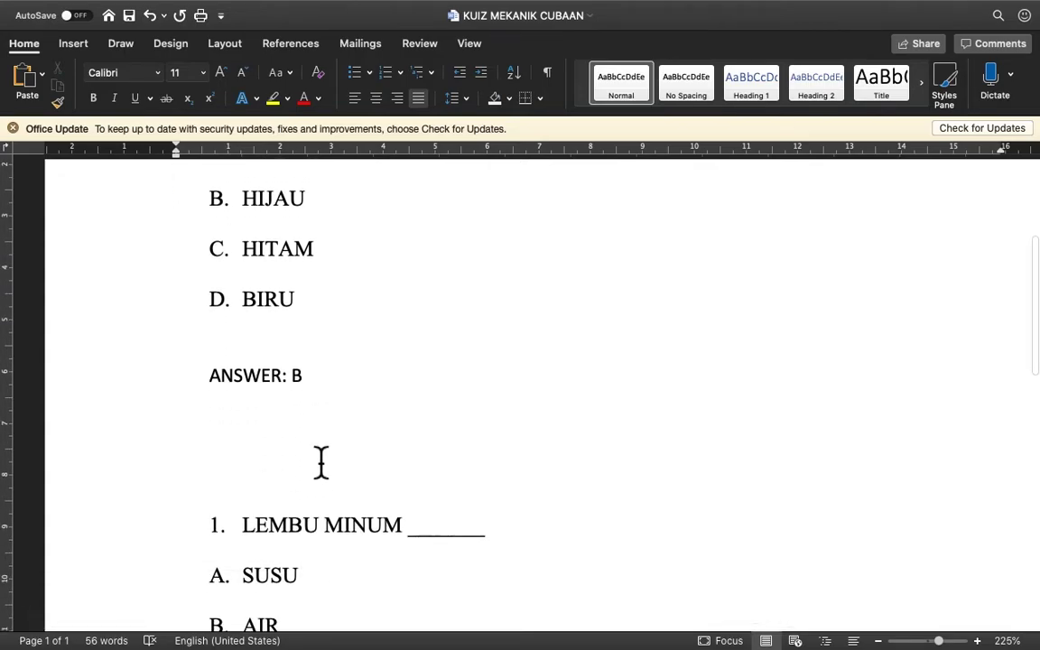
pyautogui.scroll(-1, 306, 458)
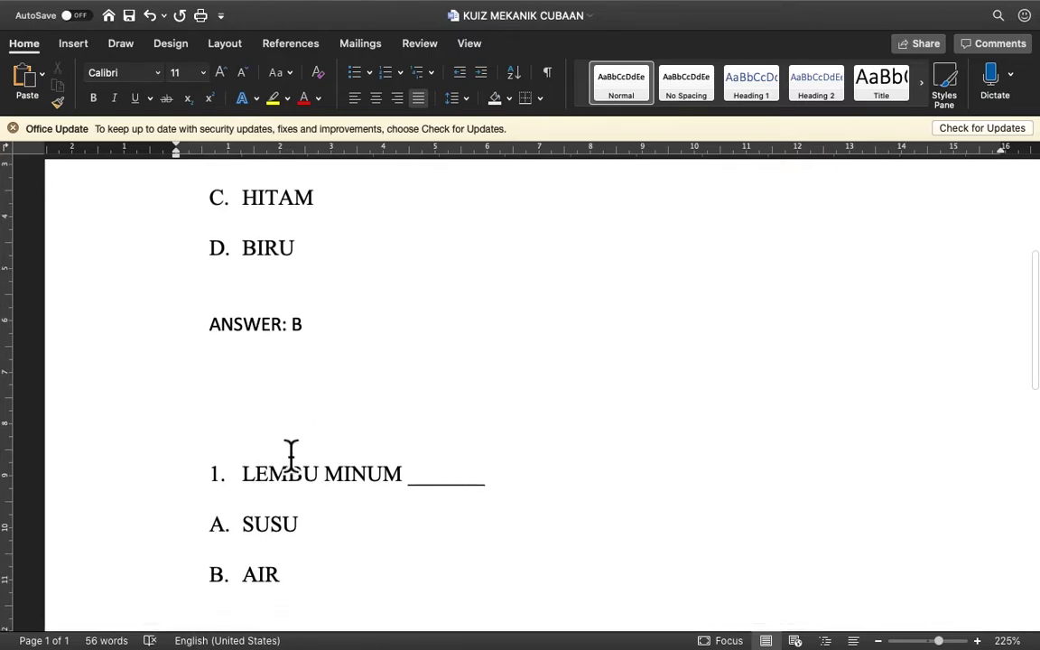
# Delete the blank line above the "LEMBU MINUM" question, and strip its list number so it uses the Normal style.
pyautogui.click(269, 446)
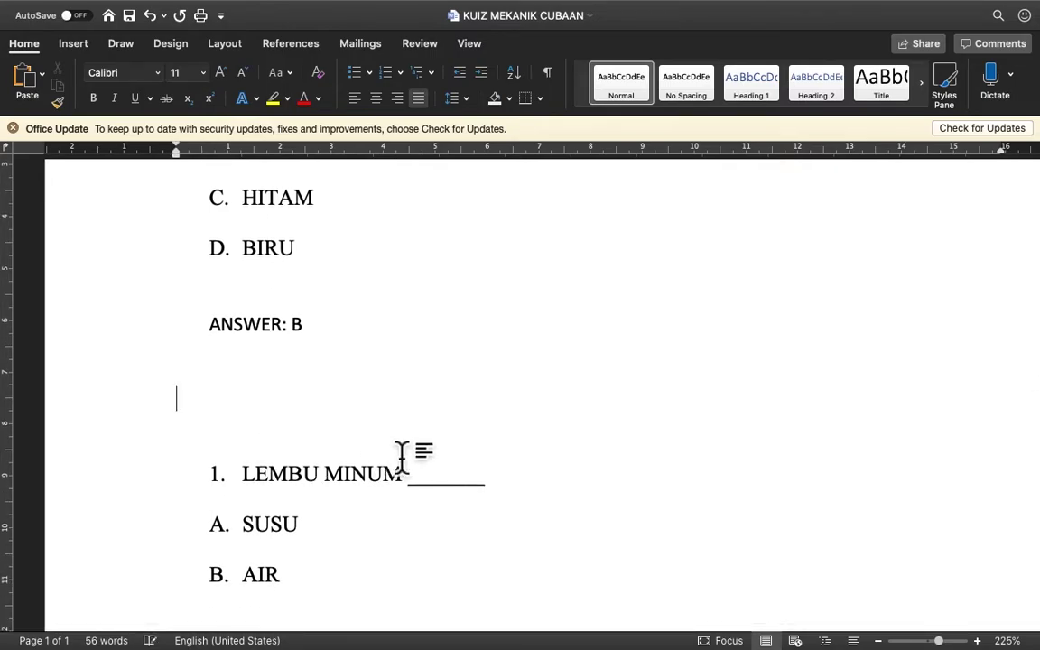
pyautogui.press('BackSpace')
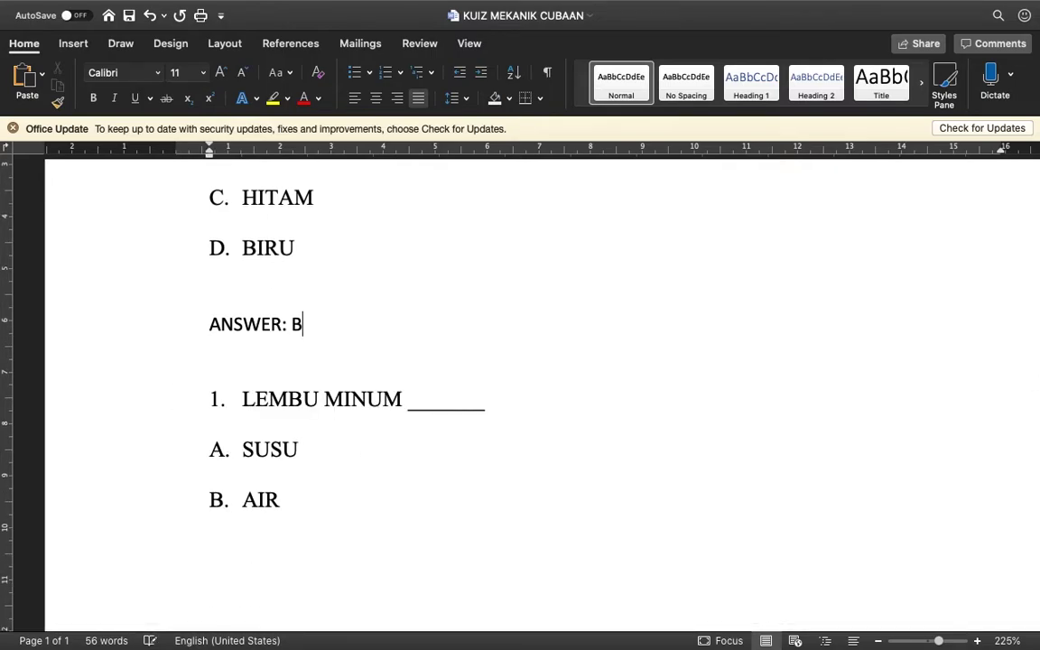
pyautogui.click(246, 406)
pyautogui.press('BackSpace')
pyautogui.press('BackSpace')
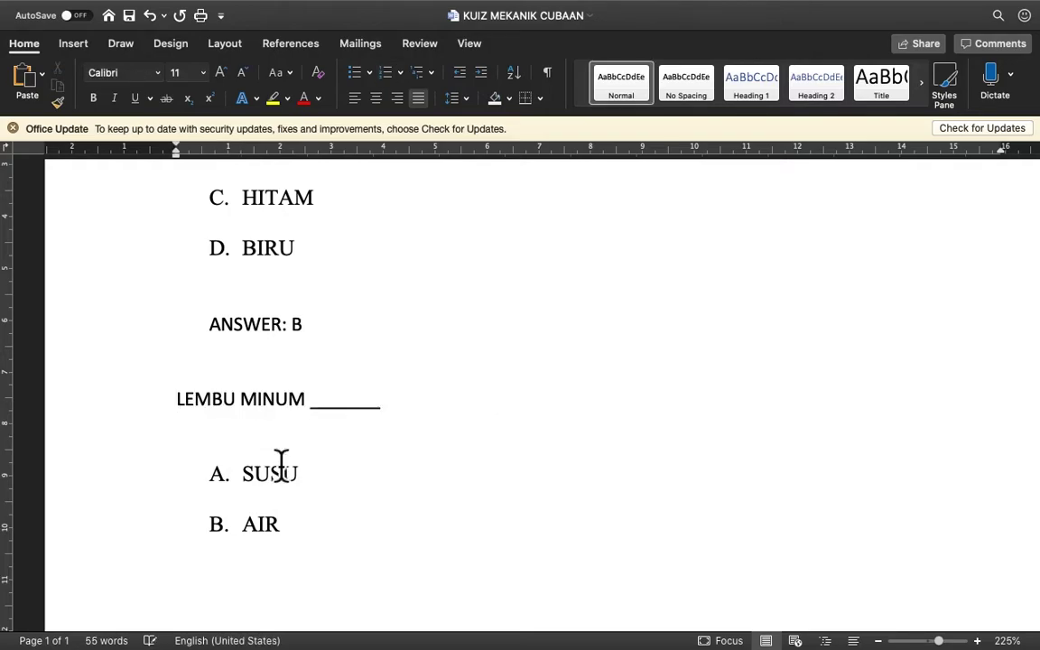
# Copy the "ANSWER: B" line from the first question below the "LEMBU MINUM" options, and remove its list letter.
pyautogui.scroll(-3, 281, 461)
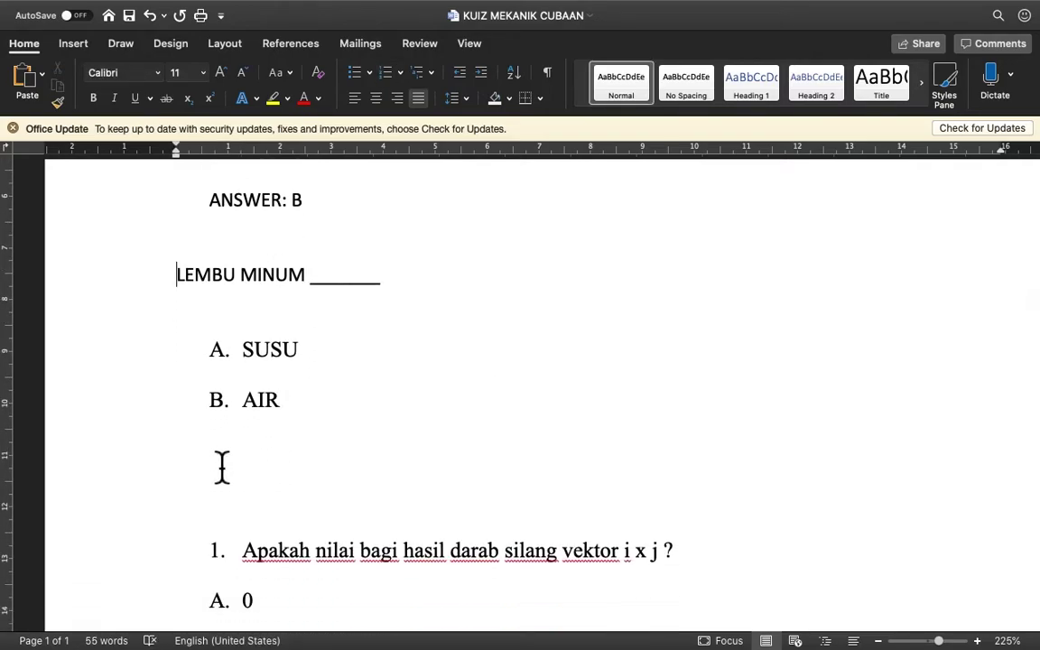
pyautogui.moveTo(215, 216); pyautogui.dragTo(359, 216)
pyautogui.press('super+c')
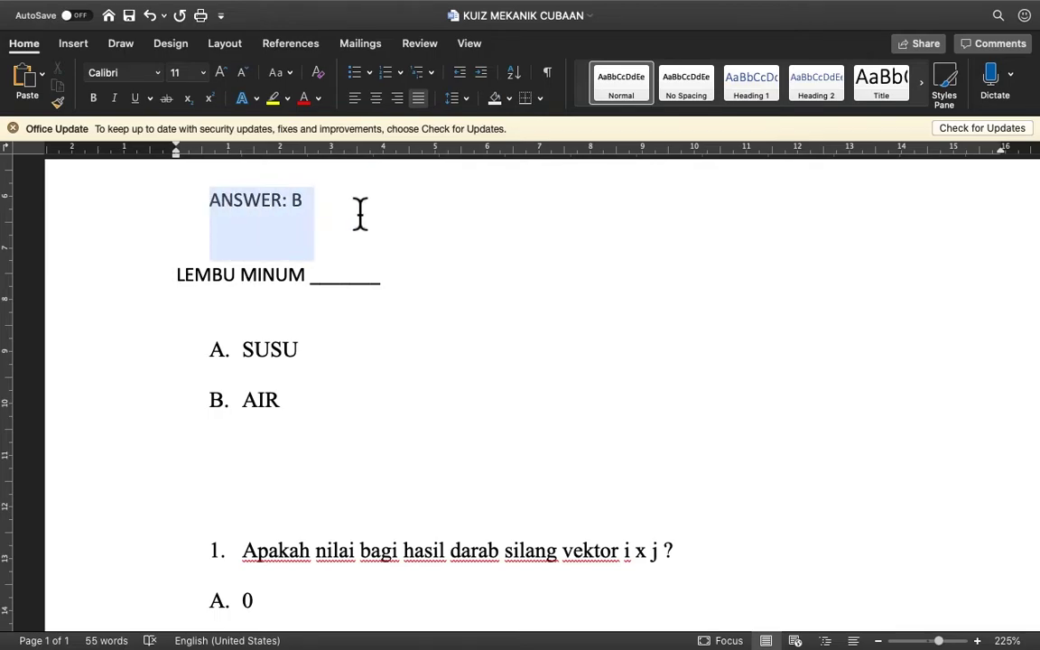
pyautogui.click(185, 452)
pyautogui.press('Return')
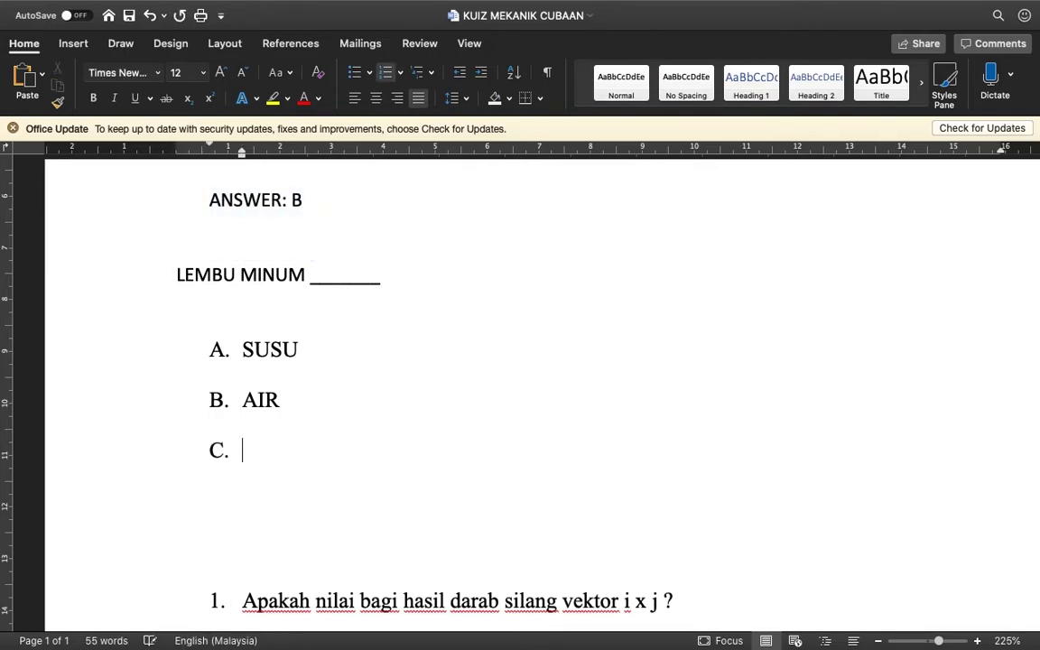
pyautogui.press('Return')
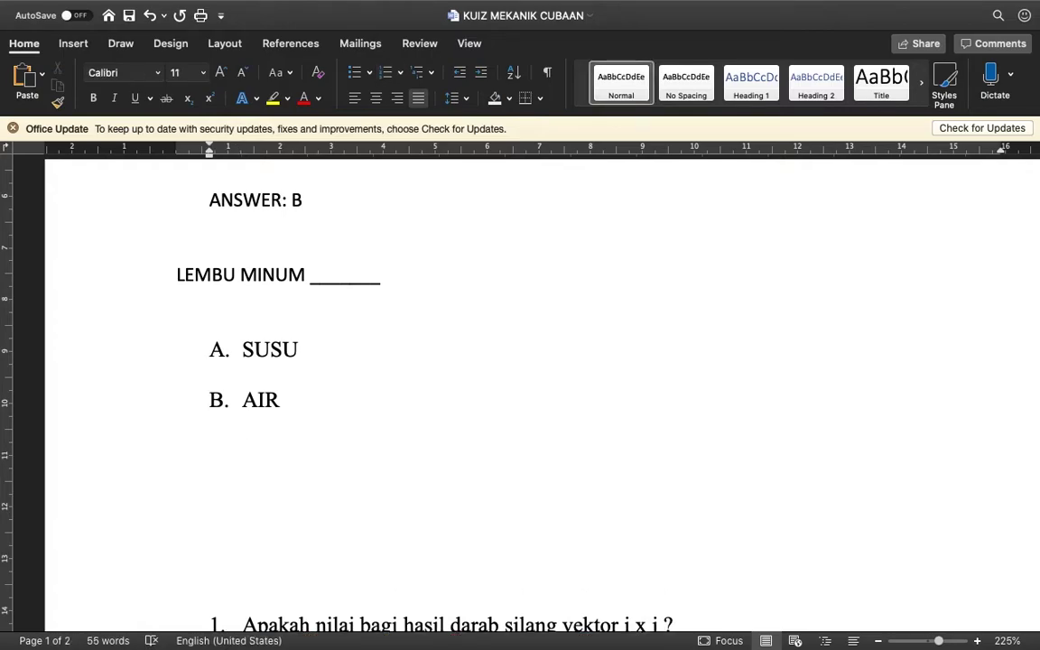
pyautogui.press('super+v')
pyautogui.click(251, 451)
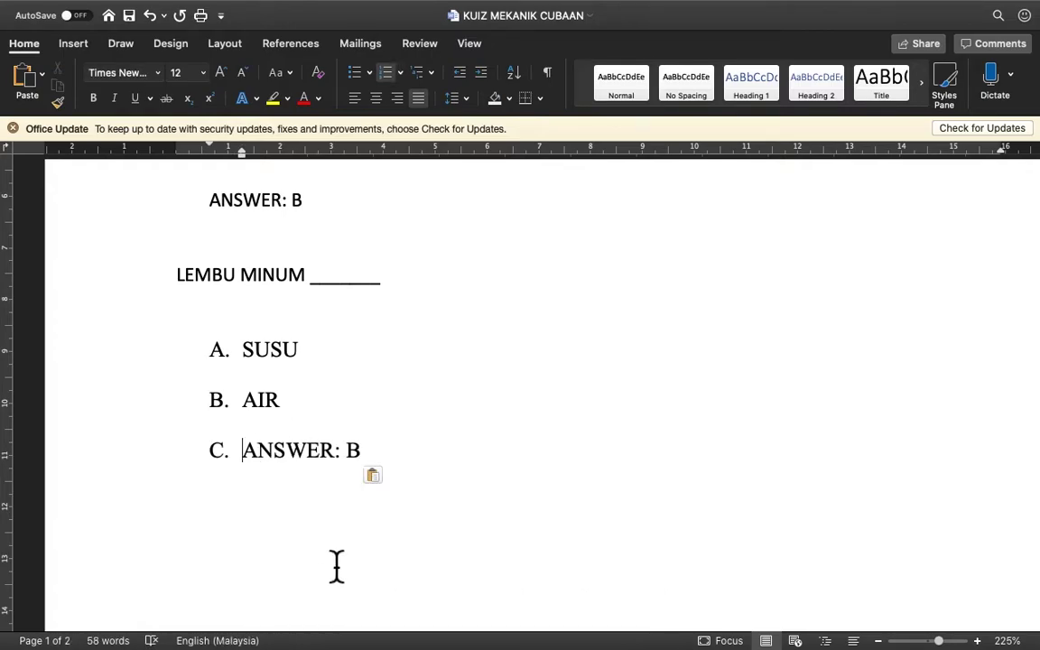
pyautogui.press('BackSpace')
pyautogui.scroll(-4, 336, 566)
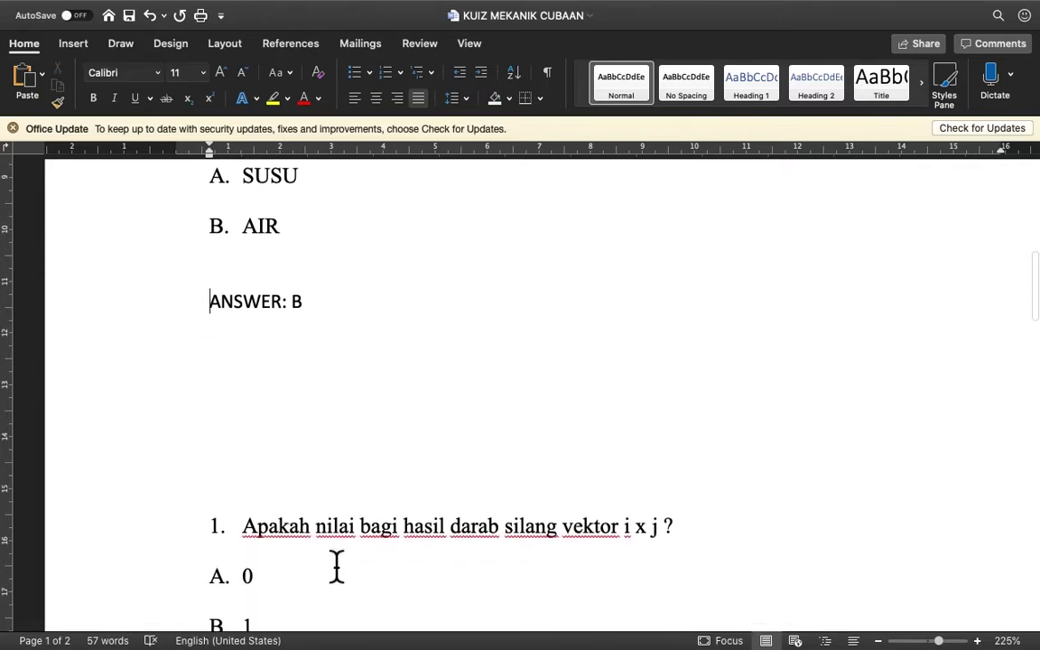
# Delete the extra blank lines above the "Apakah nilai bagi hasil darab silang vektor i x j ?" question, and make it unnumbered Normal text.
pyautogui.click(307, 507)
pyautogui.press('BackSpace')
pyautogui.press('BackSpace')
pyautogui.press('BackSpace')
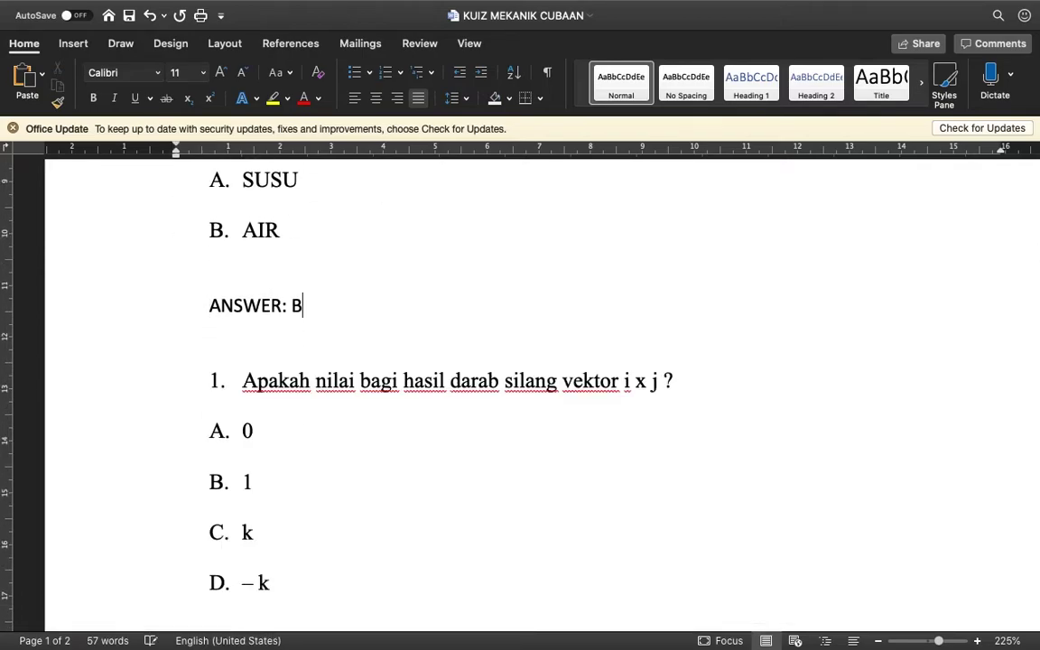
pyautogui.click(249, 394)
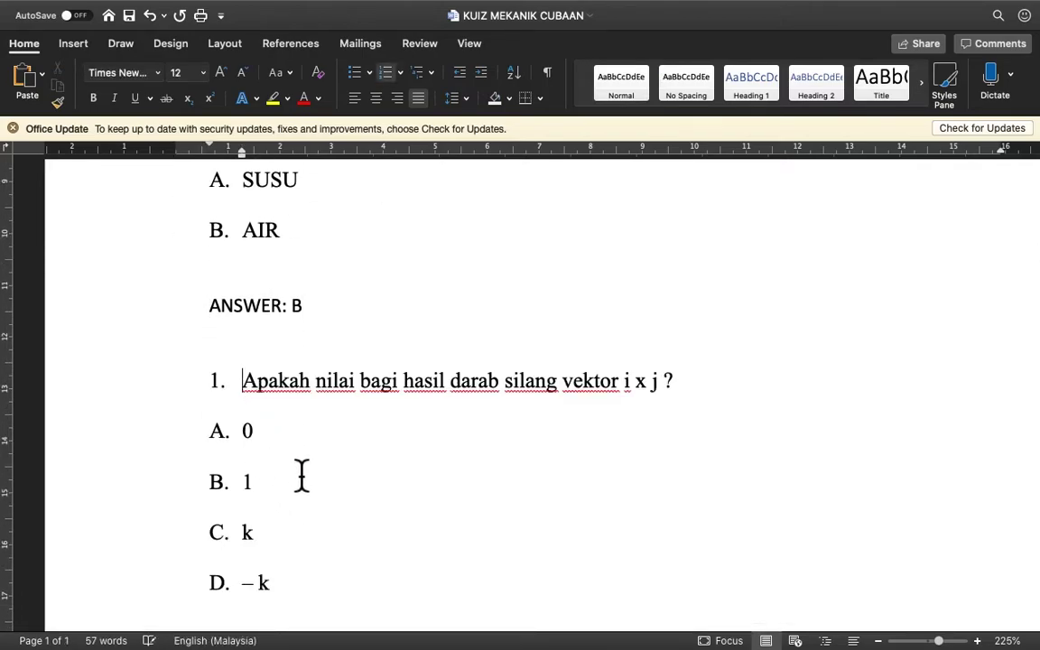
pyautogui.press('super+shift+n')
# Strip the list number from the "Adakah Zurich ibu negara Switzerland?" question so it uses the Normal style.
pyautogui.scroll(-5, 301, 476)
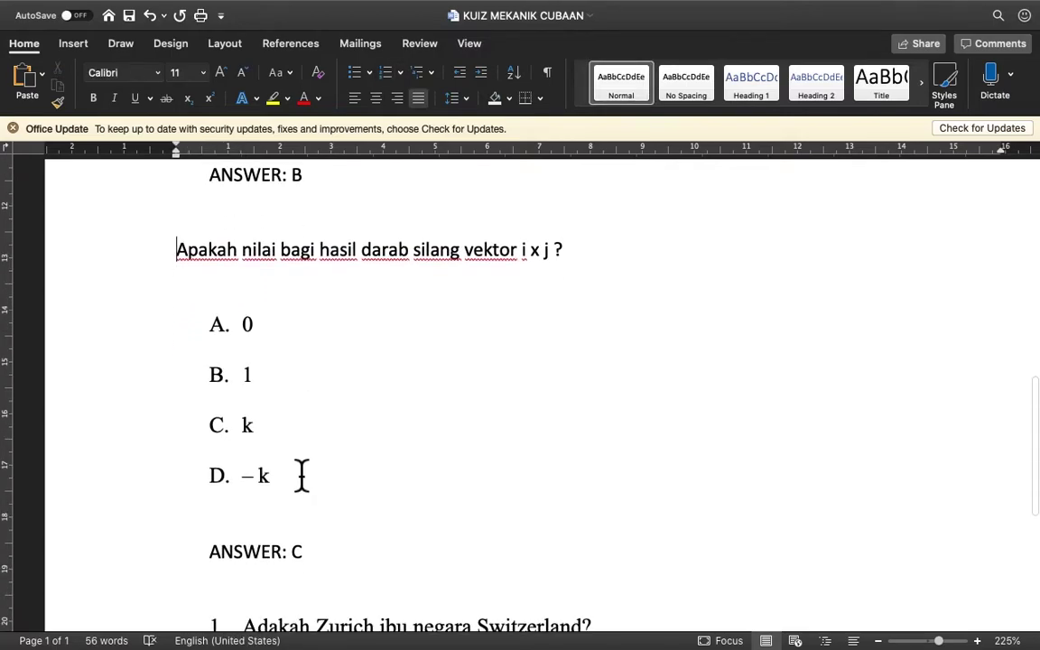
pyautogui.scroll(-2, 302, 475)
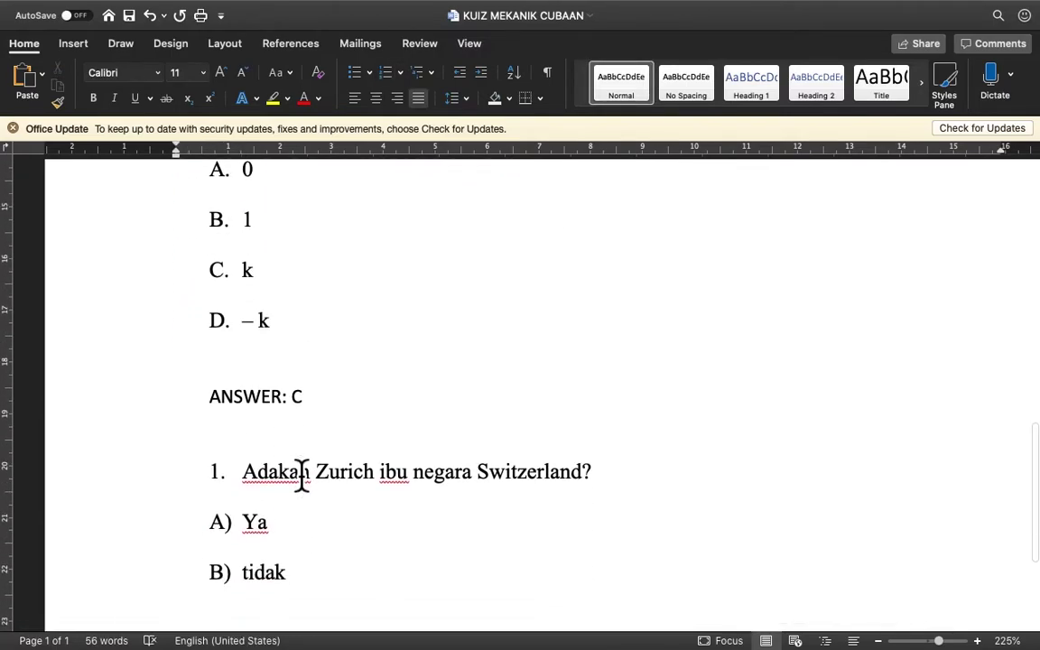
pyautogui.scroll(10, 388, 434)
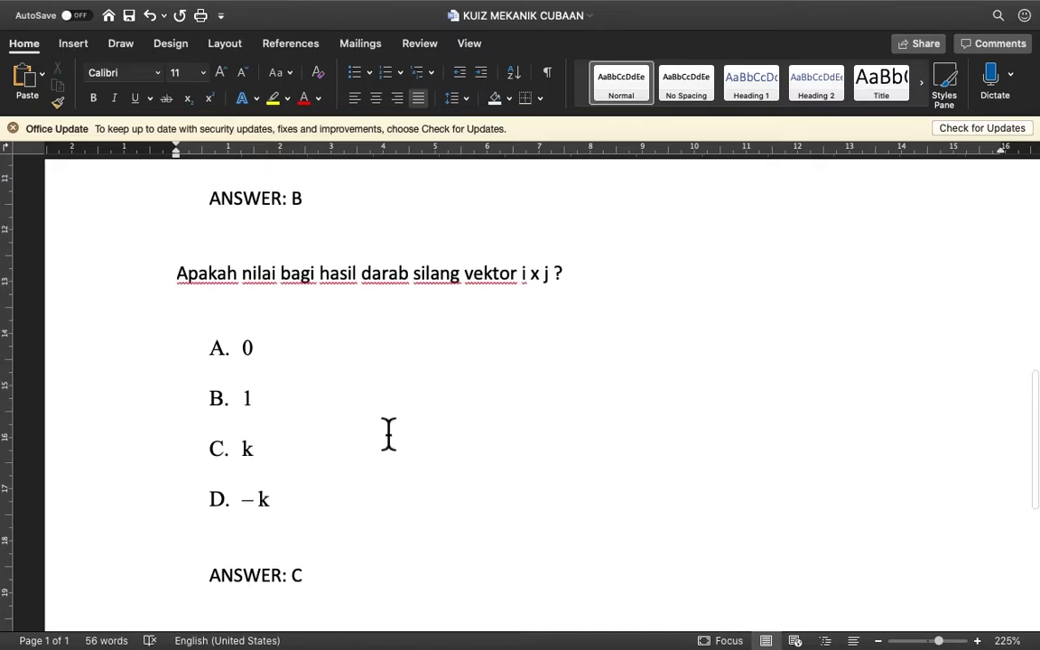
pyautogui.scroll(-13, 388, 434)
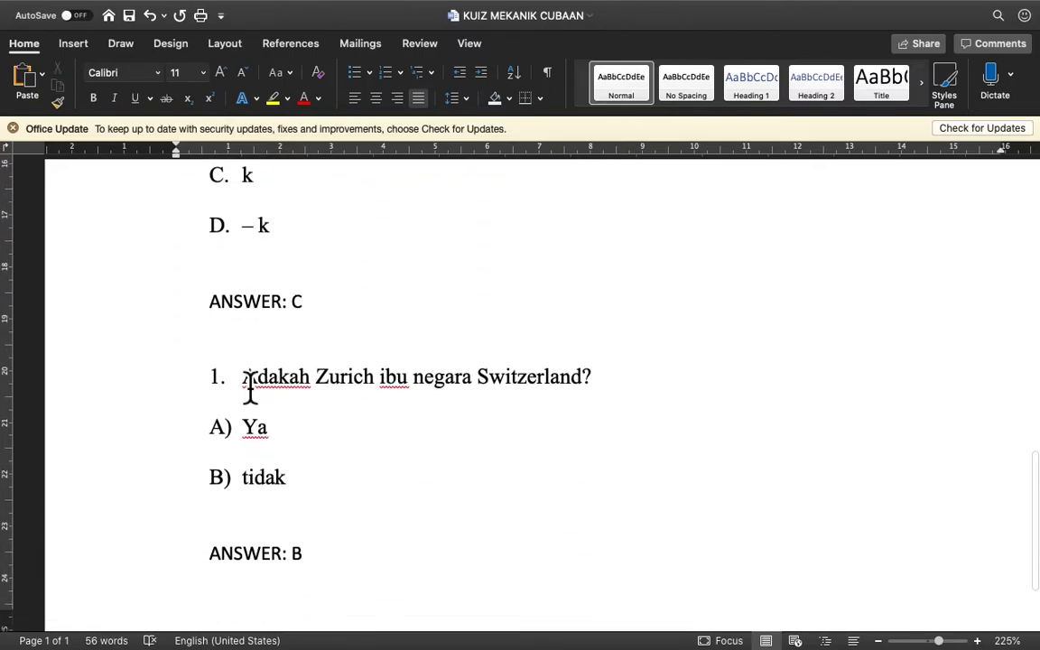
pyautogui.press('BackSpace')
pyautogui.press('BackSpace')
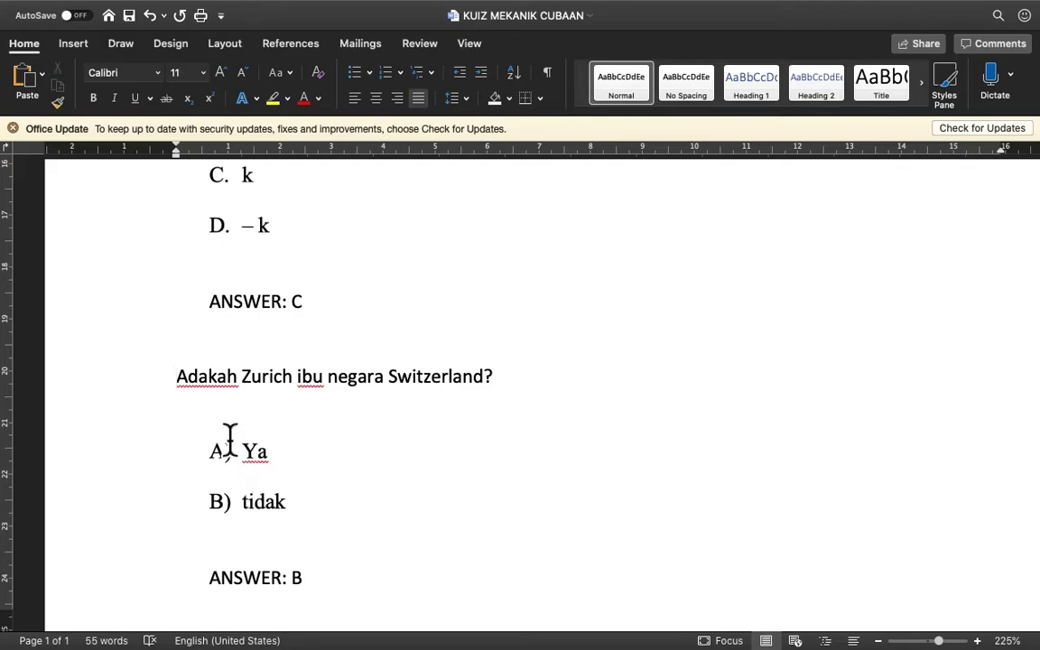
# Apply single line spacing to the whole document, from "Rumput warna" through the last answer line, and check every question's layout.
pyautogui.scroll(-2, 333, 494)
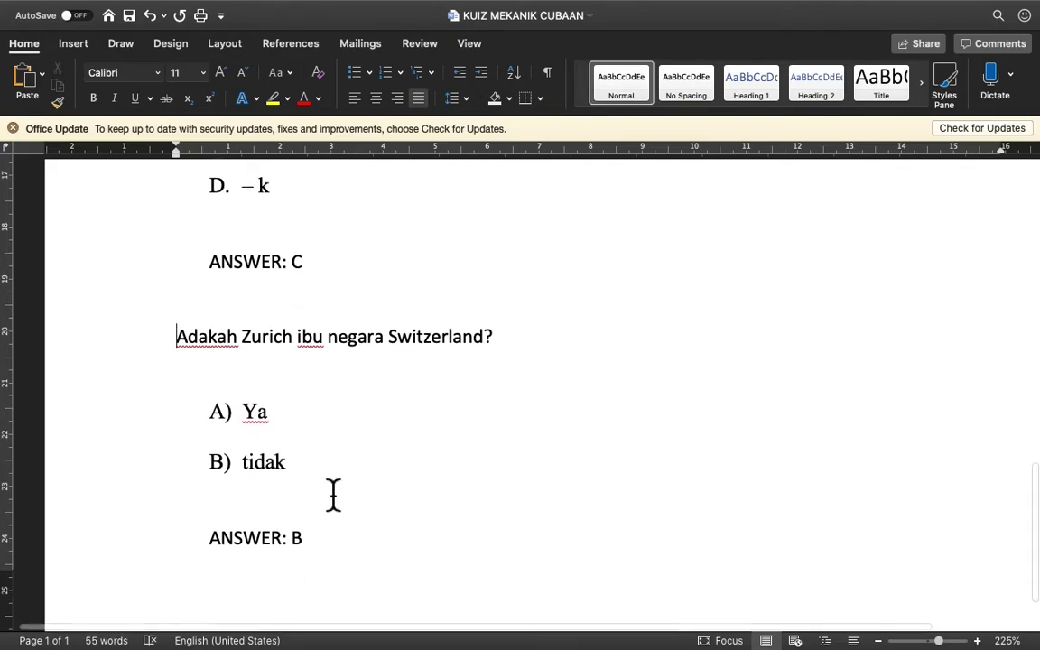
pyautogui.scroll(20, 333, 495)
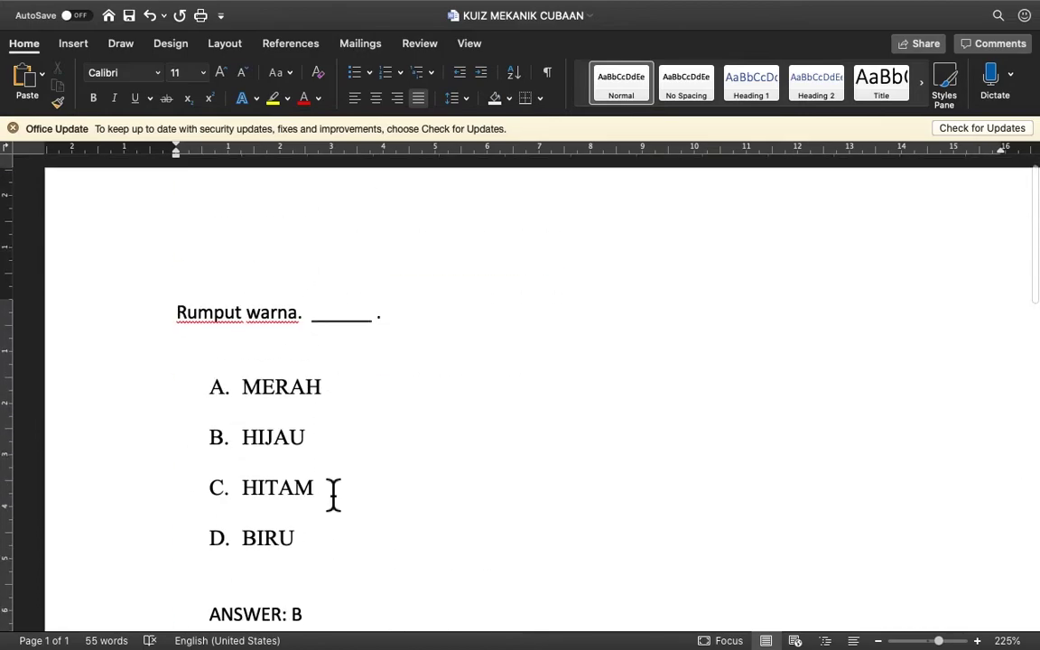
pyautogui.moveTo(180, 283); pyautogui.dragTo(374, 608)
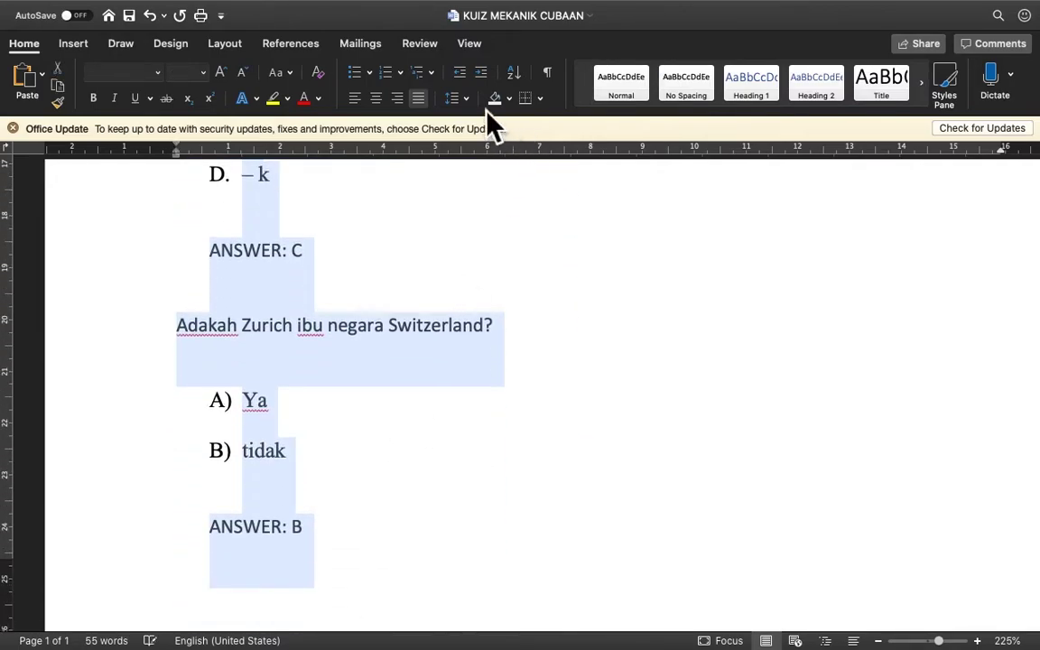
pyautogui.click(469, 99)
pyautogui.click(478, 126)
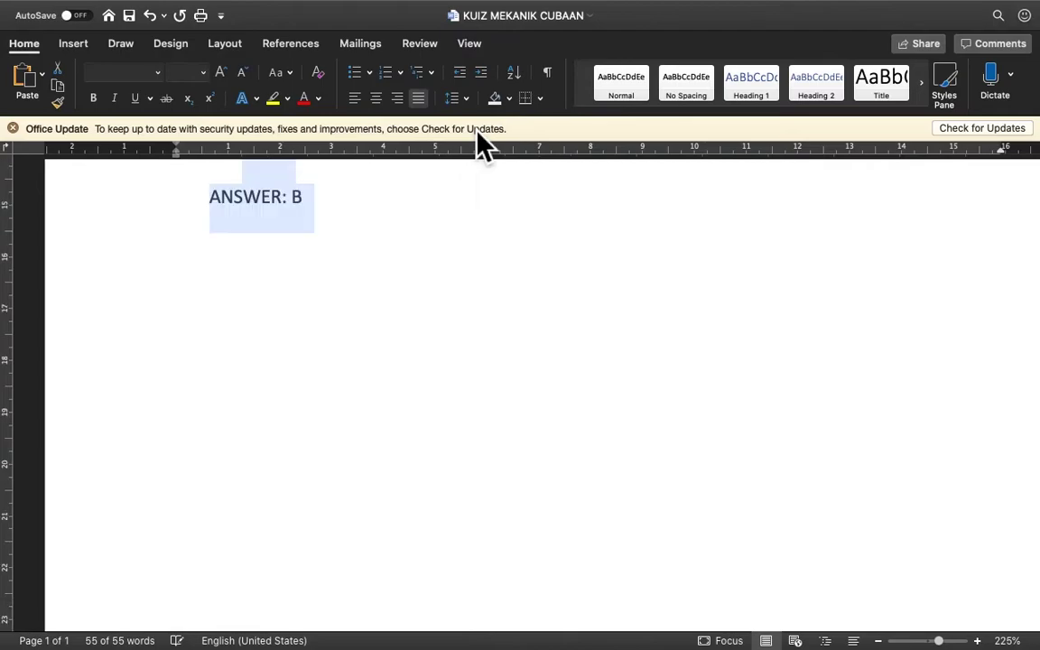
pyautogui.scroll(10, 475, 283)
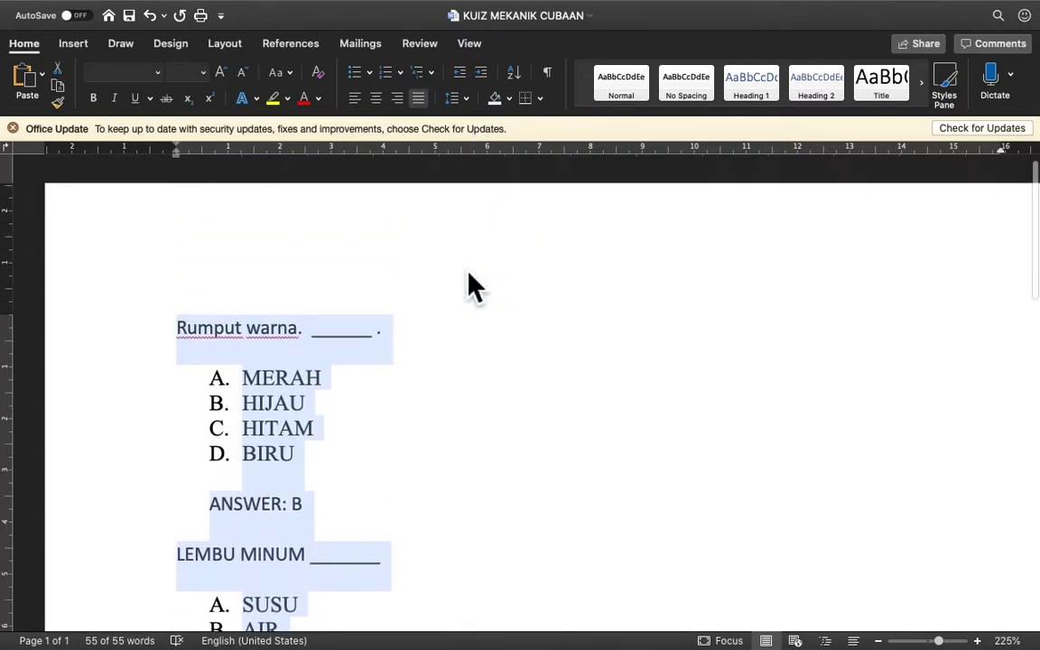
pyautogui.scroll(-5, 476, 287)
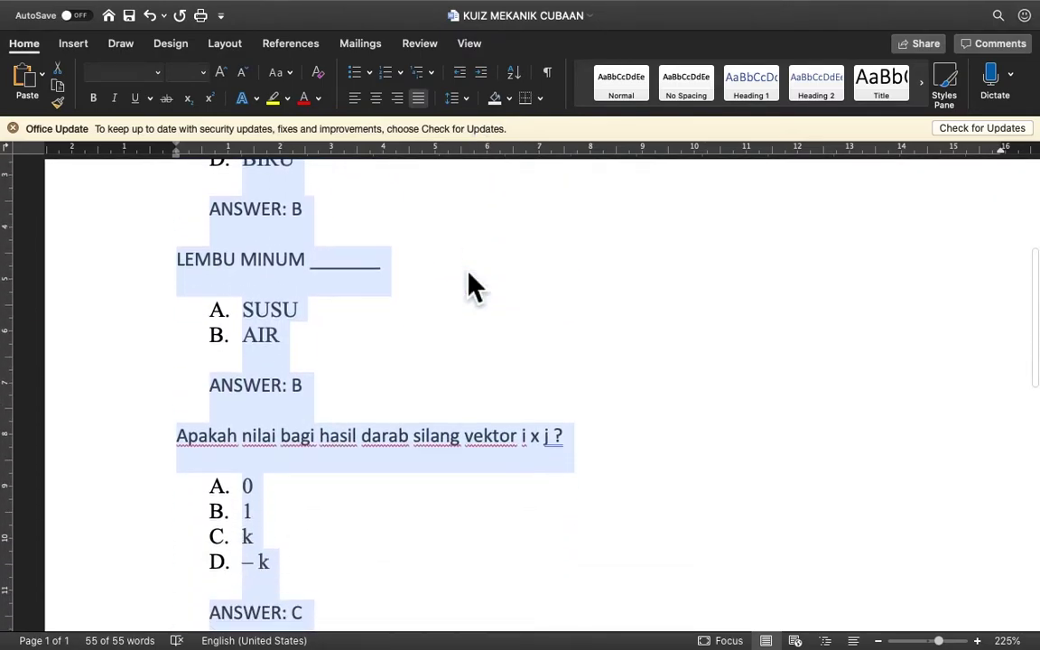
pyautogui.scroll(-8, 476, 287)
pyautogui.scroll(10, 476, 287)
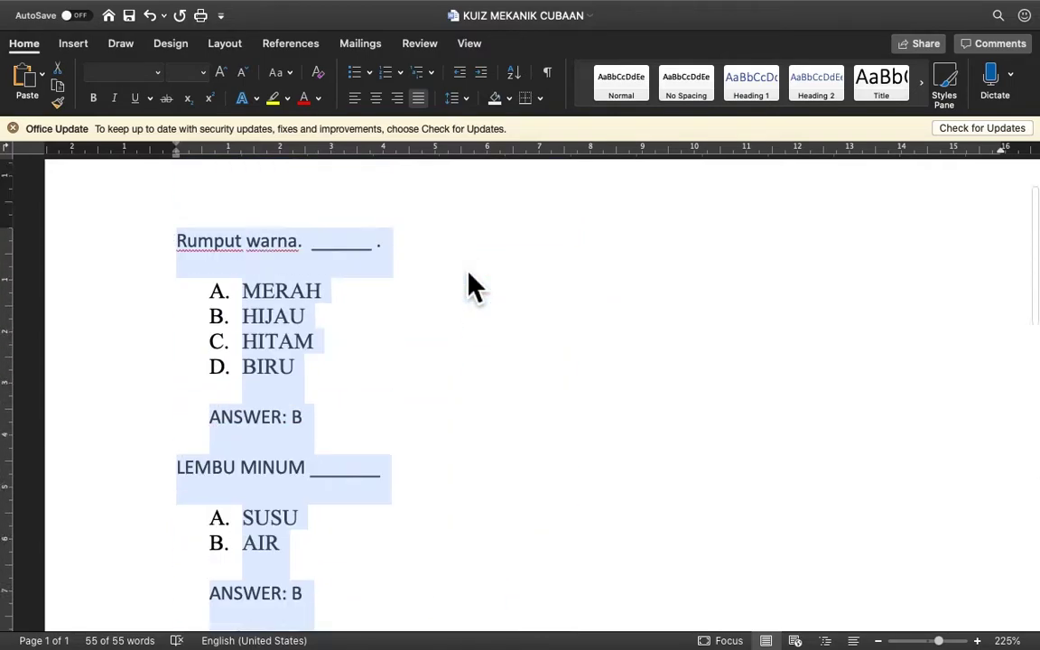
pyautogui.scroll(3, 467, 274)
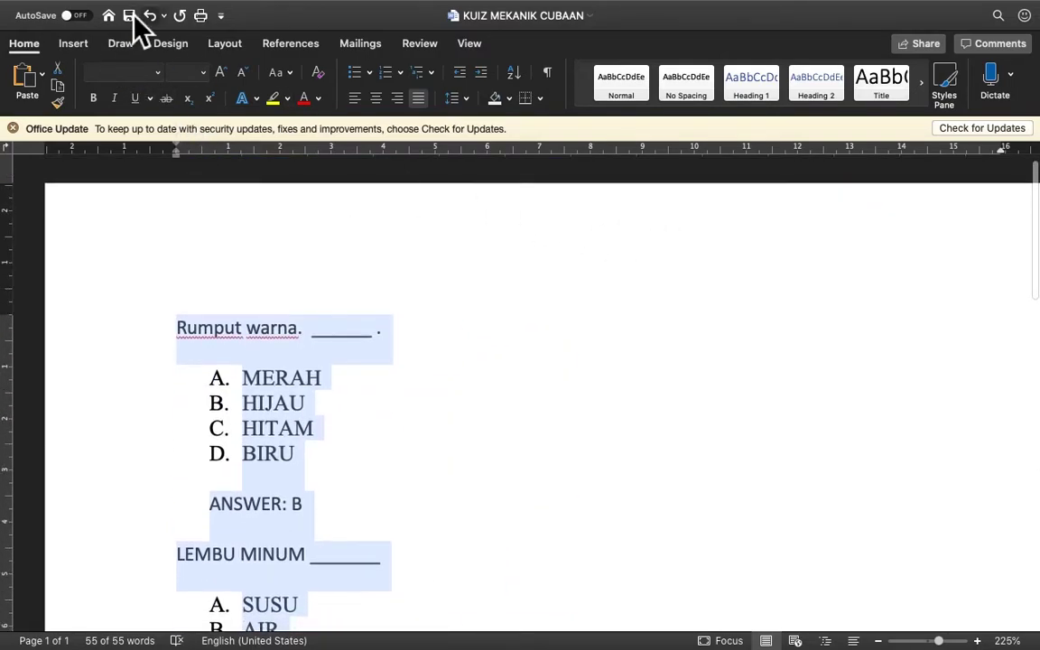
# Save a copy of the document as KUIZ MEKANIK CUBAAN in the UKMFOLIO folder, using the Plain Text (.txt) format.
pyautogui.click(98, 9)
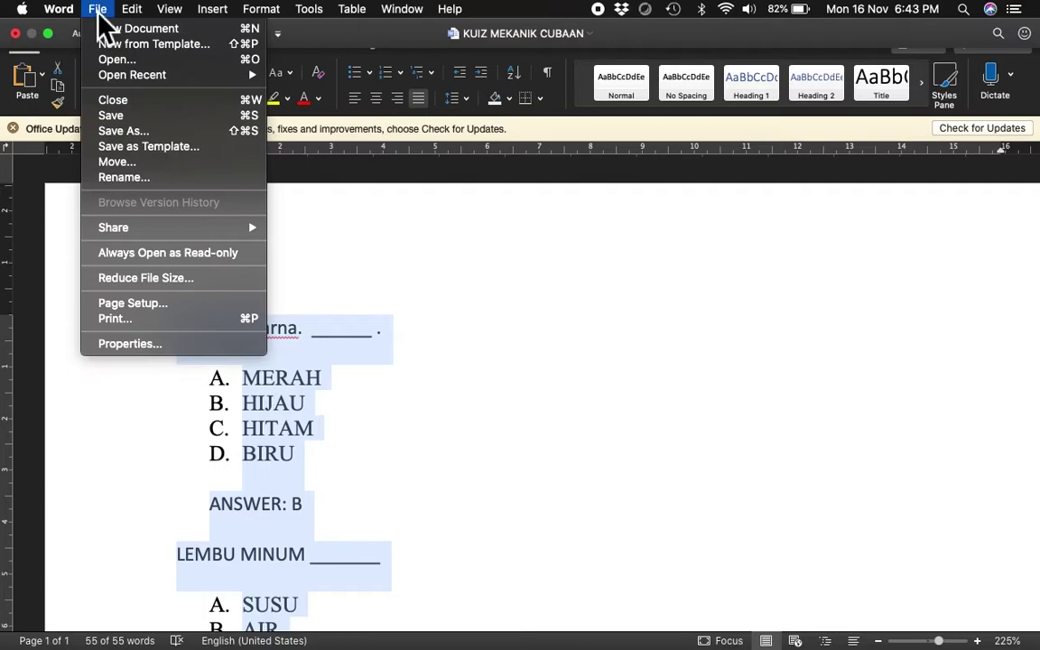
pyautogui.click(149, 132)
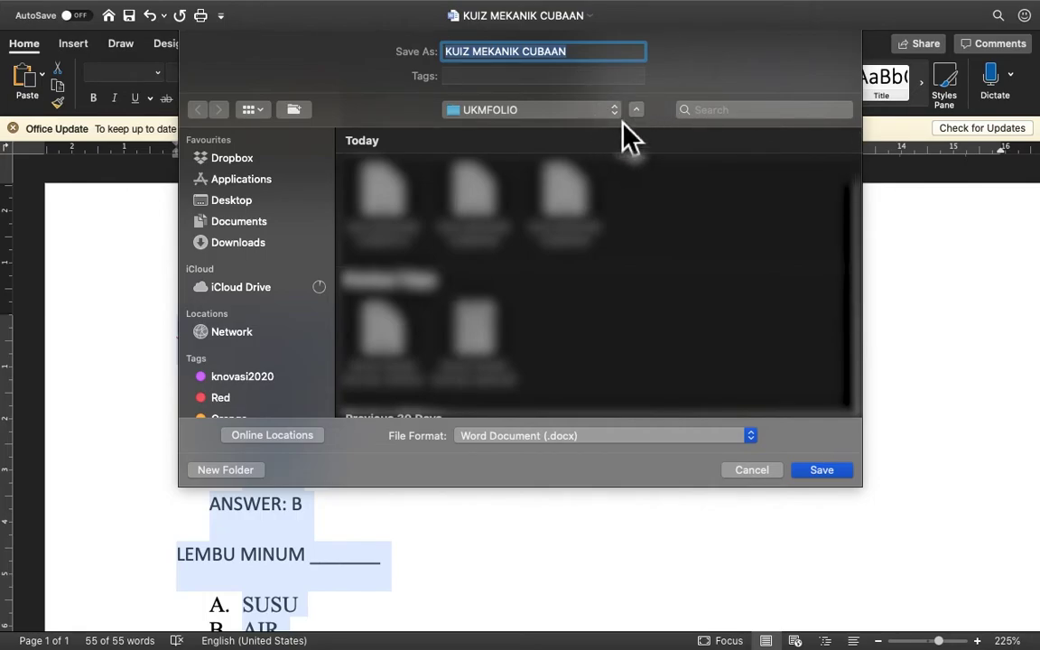
pyautogui.click(753, 440)
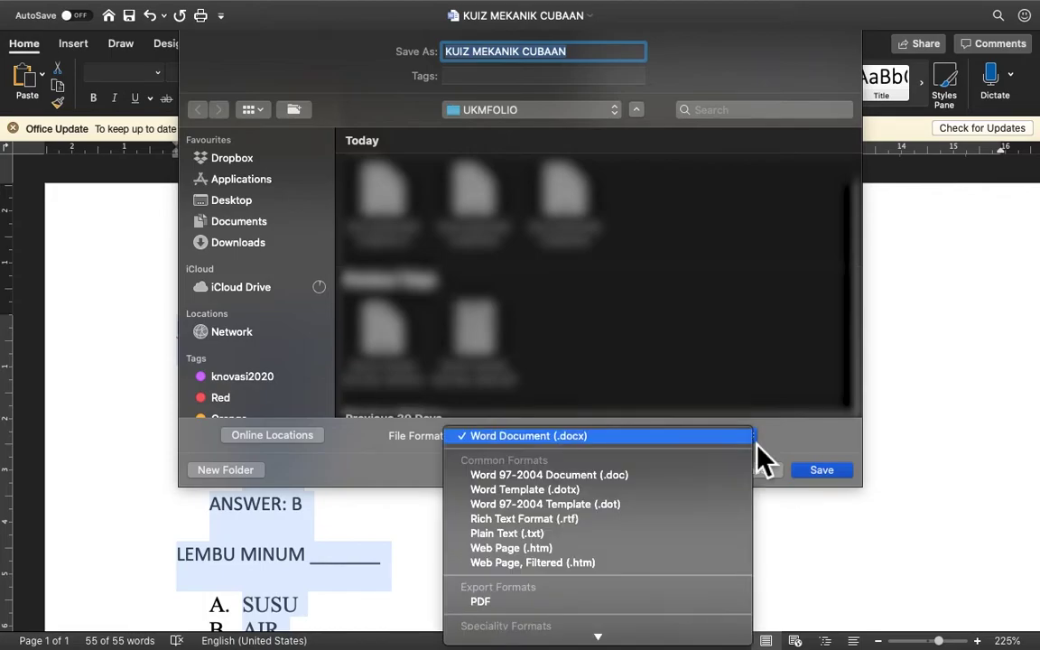
pyautogui.click(623, 537)
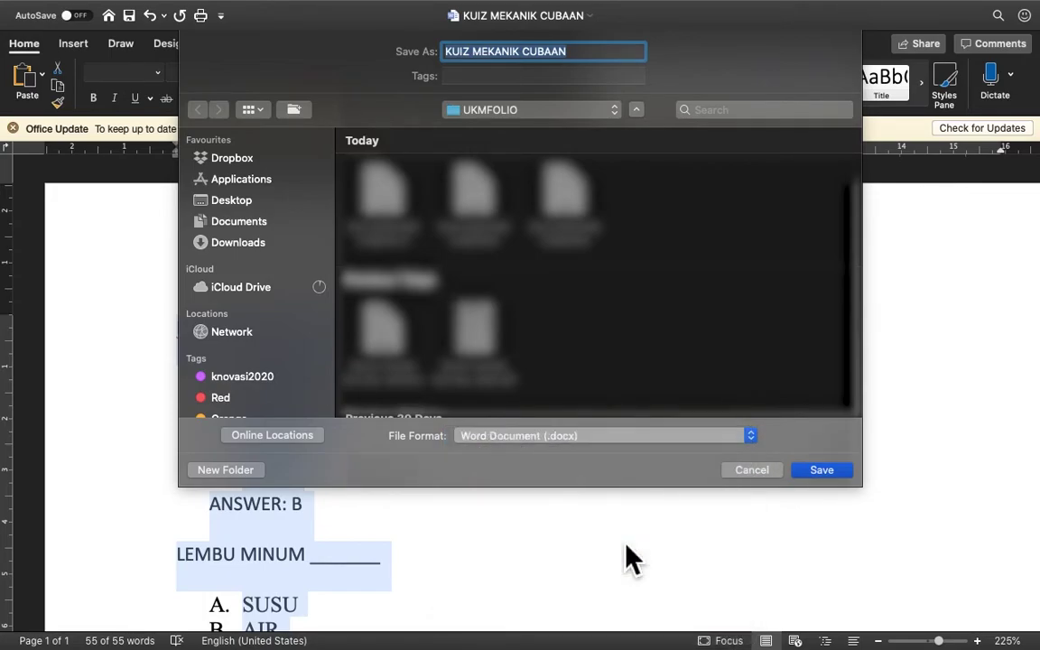
pyautogui.click(842, 475)
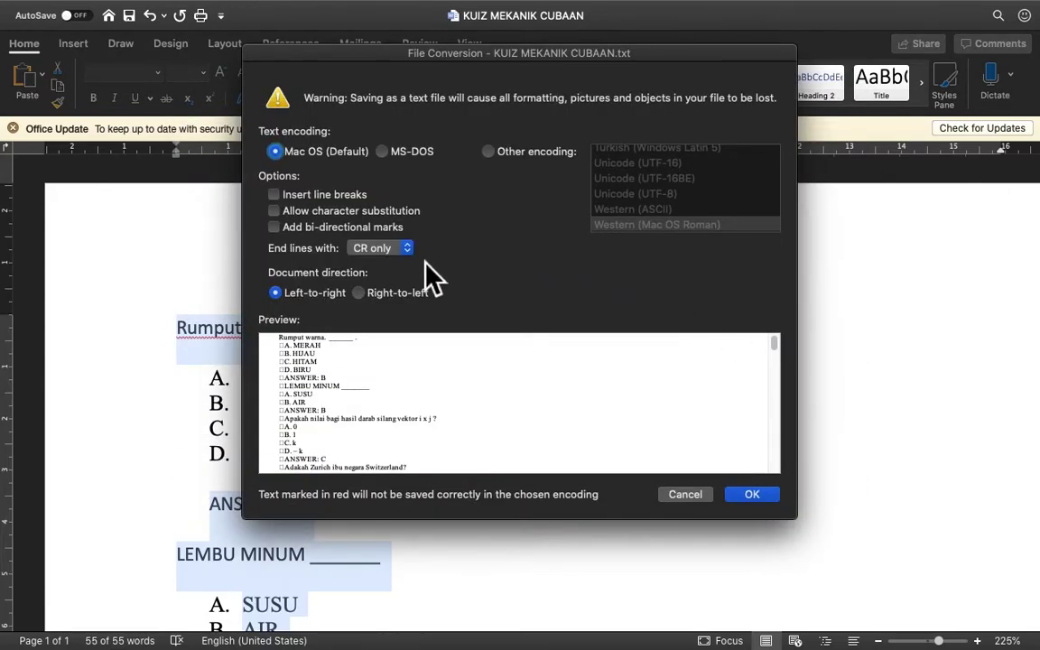
# Check the text conversion preview, set the encoding to Unicode (UTF-8), complete the conversion and review the saved questions.
pyautogui.scroll(-5, 378, 431)
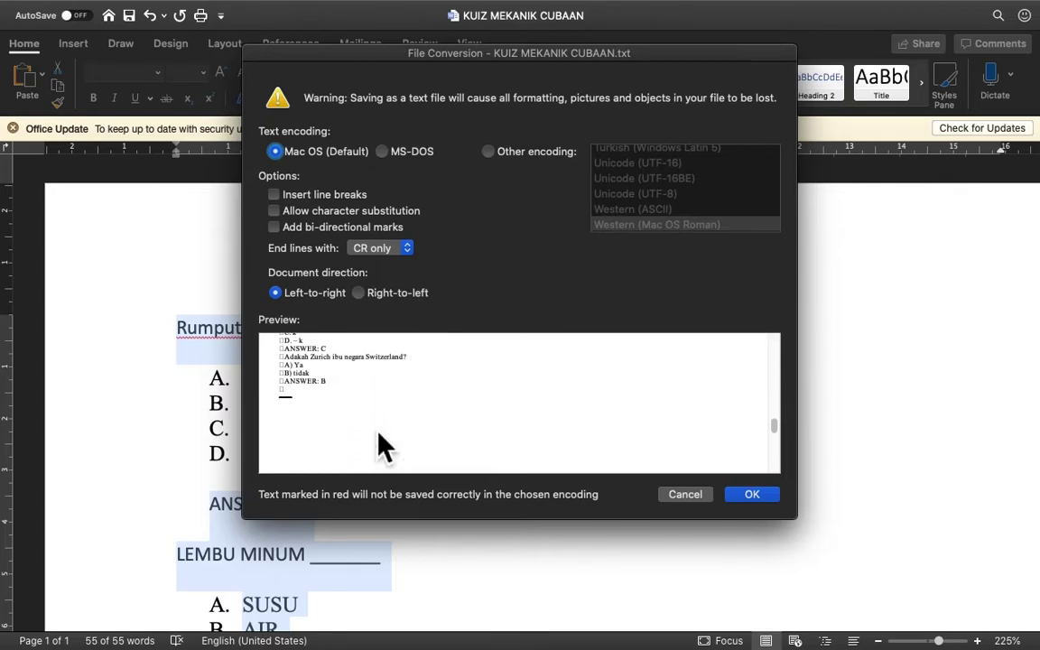
pyautogui.scroll(5, 378, 442)
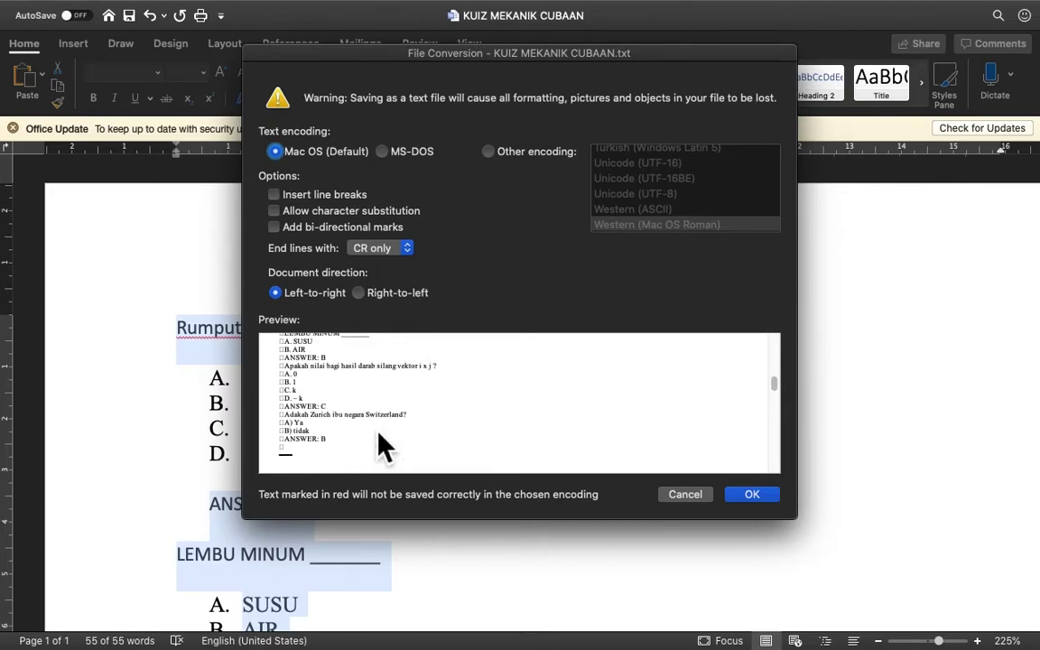
pyautogui.click(494, 155)
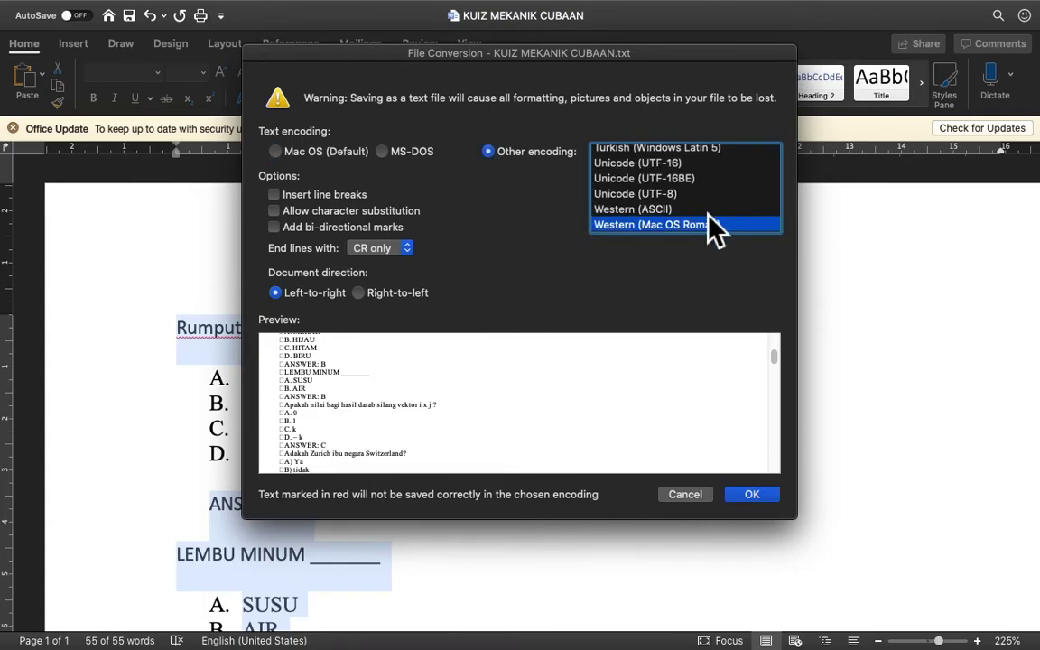
pyautogui.scroll(3, 718, 200)
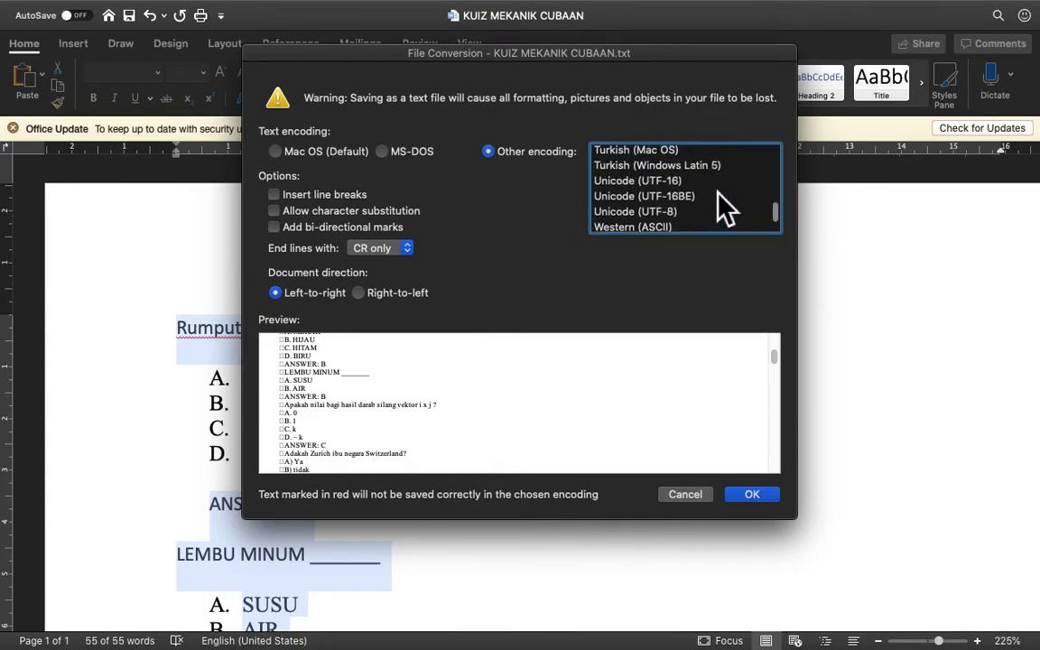
pyautogui.scroll(-4, 722, 206)
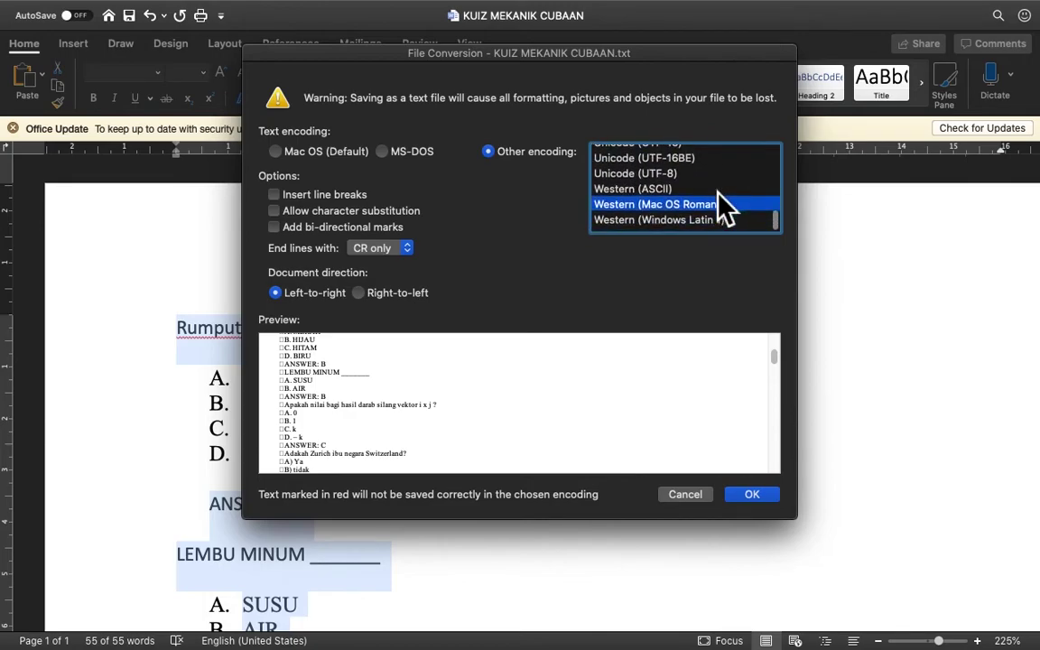
pyautogui.click(663, 179)
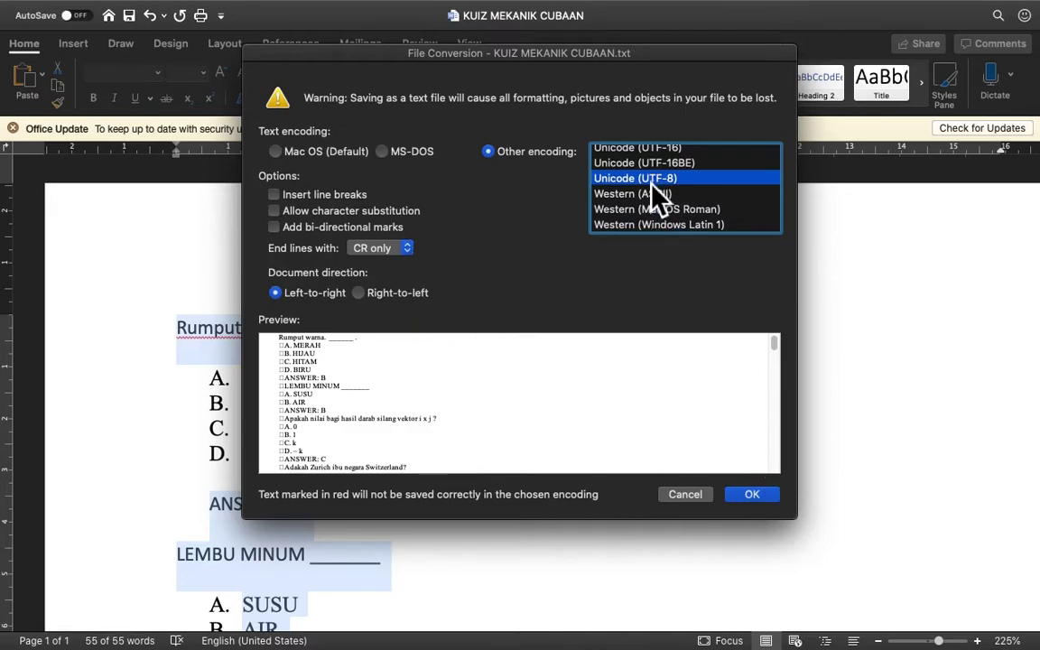
pyautogui.click(751, 494)
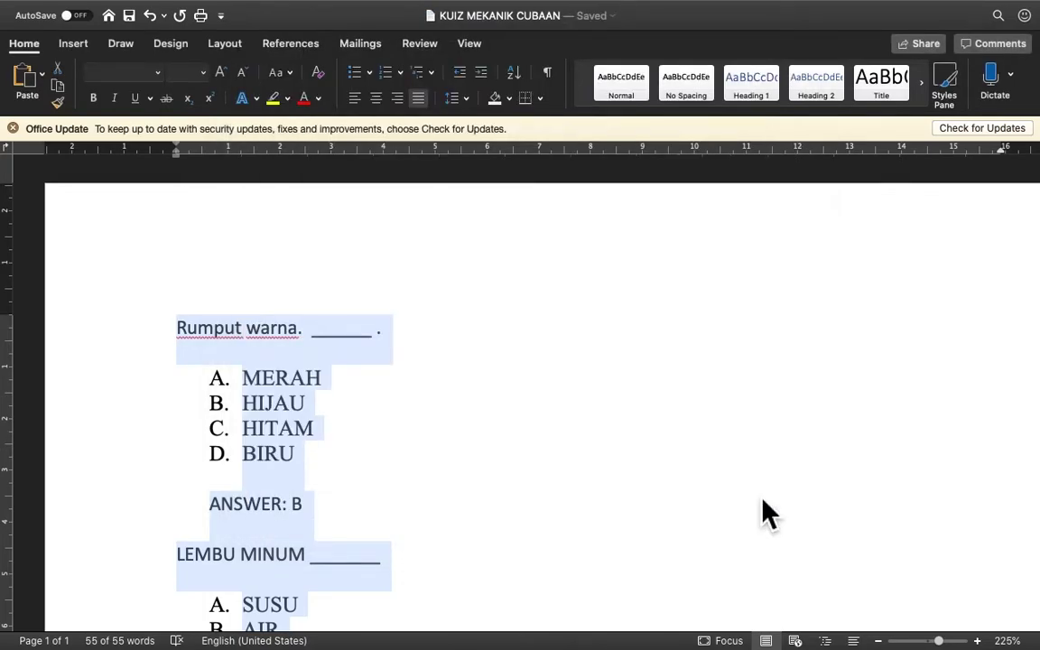
pyautogui.scroll(-5, 763, 503)
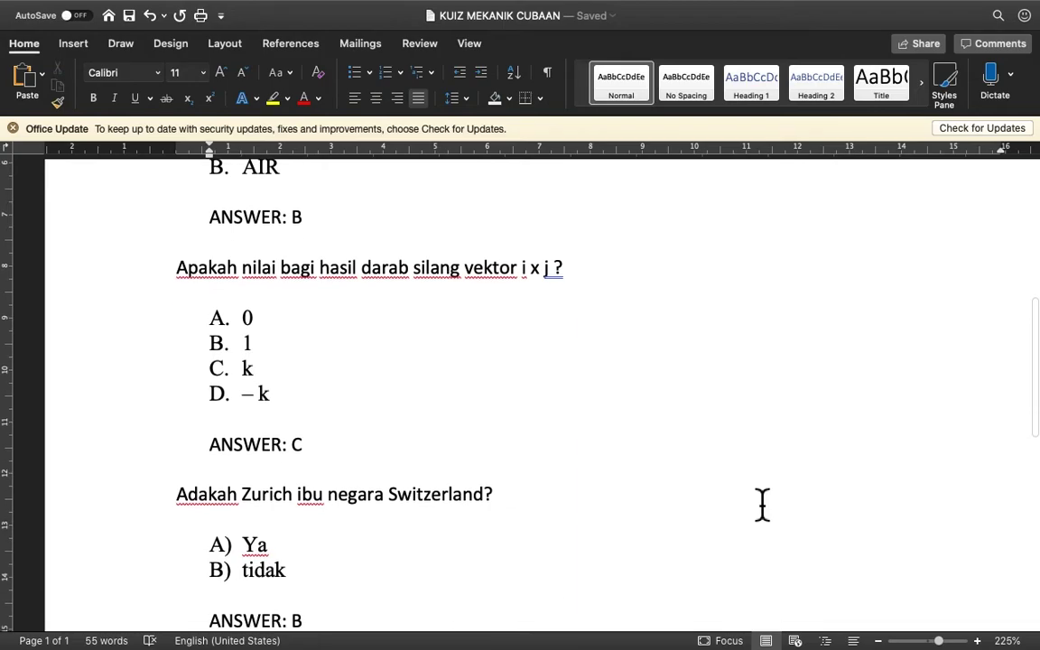
pyautogui.scroll(-2, 763, 503)
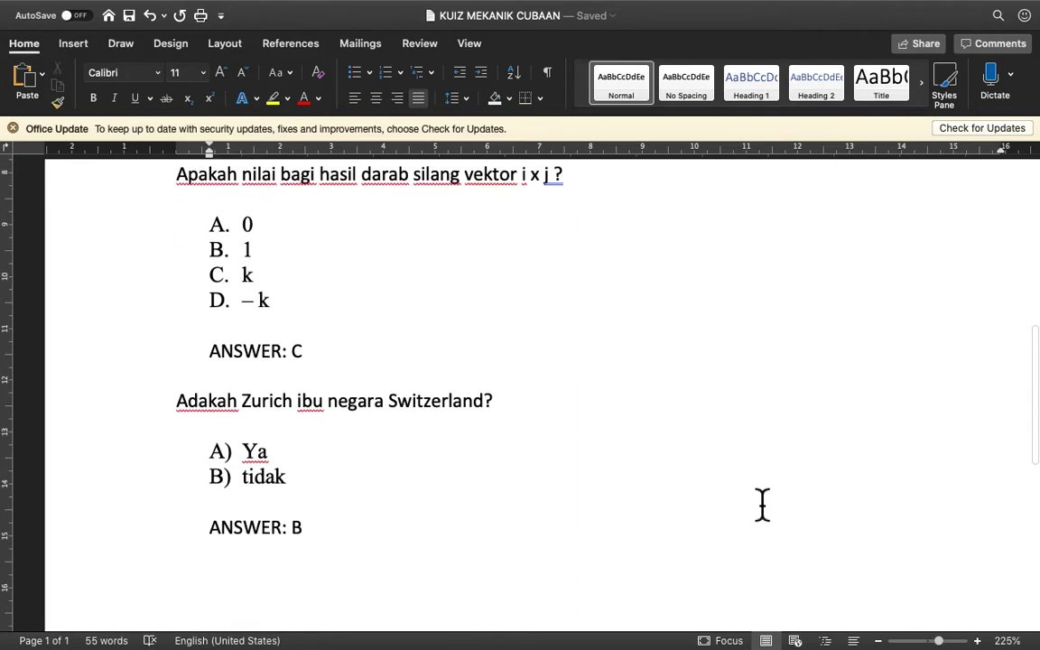
# Switch to Google Chrome and open the question bank of the UJICUBA UKMFolio UNTUK PENSYARAH course.
pyautogui.moveTo(524, 636)
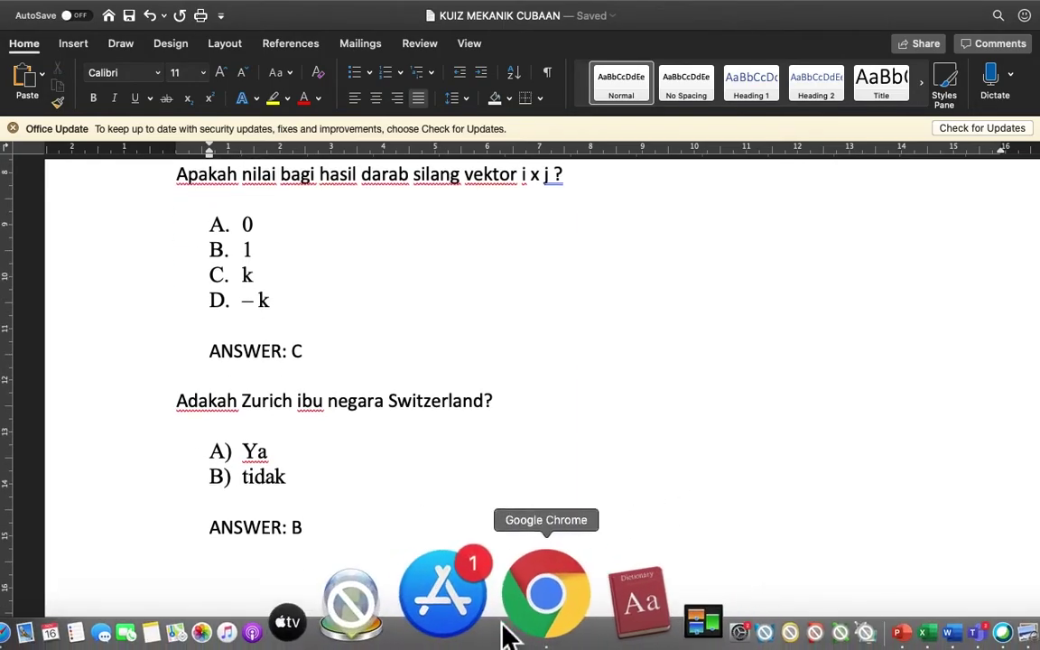
pyautogui.click(512, 595)
pyautogui.scroll(2, 552, 363)
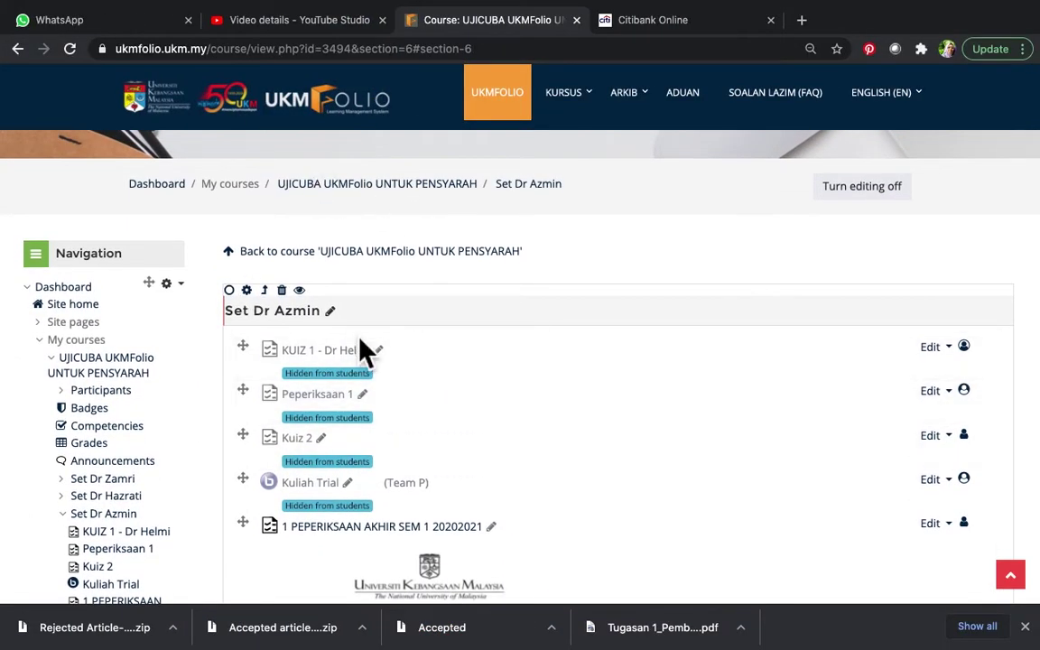
pyautogui.scroll(-3, 361, 347)
pyautogui.scroll(-15, 361, 350)
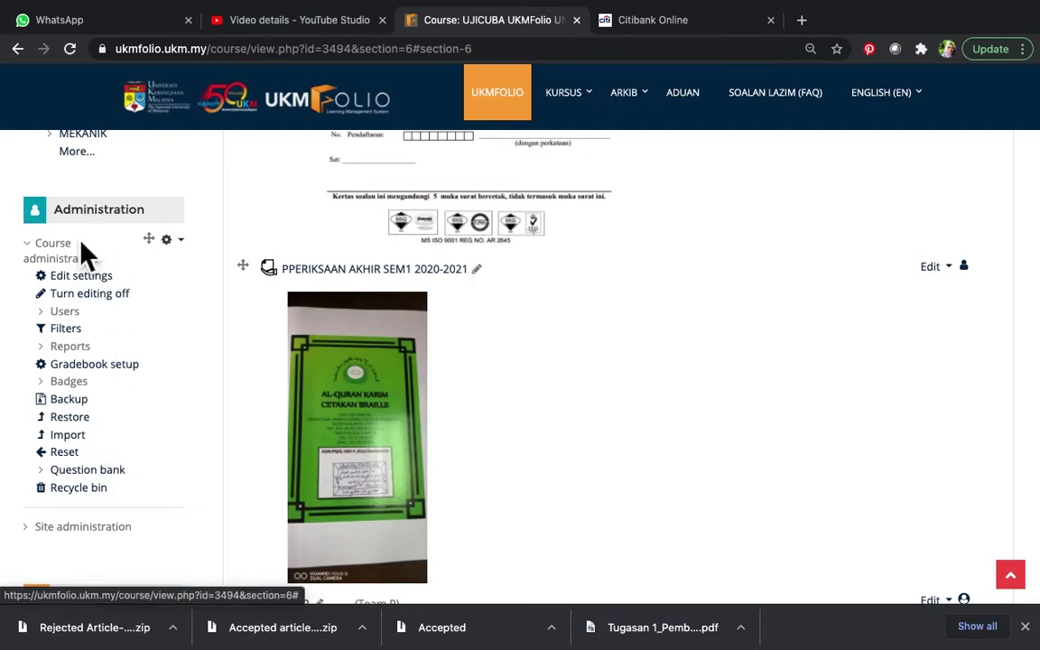
pyautogui.click(128, 477)
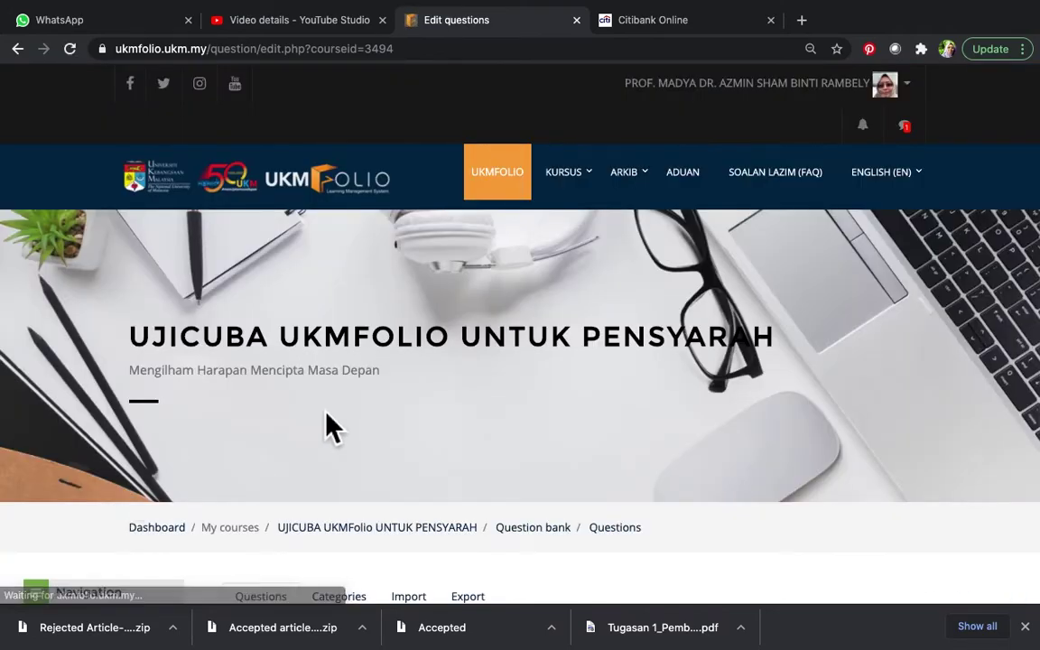
pyautogui.scroll(-5, 338, 429)
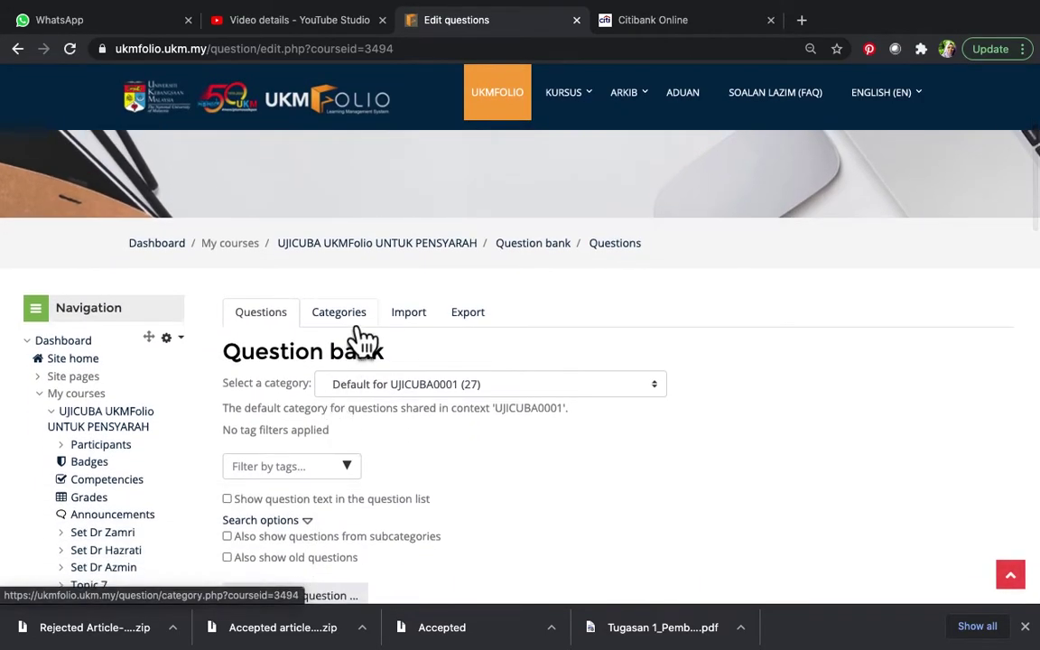
# Add a question category named Kuiz 2 under the parent category Default for UJICUBA0001 and check it in the category list.
pyautogui.click(354, 321)
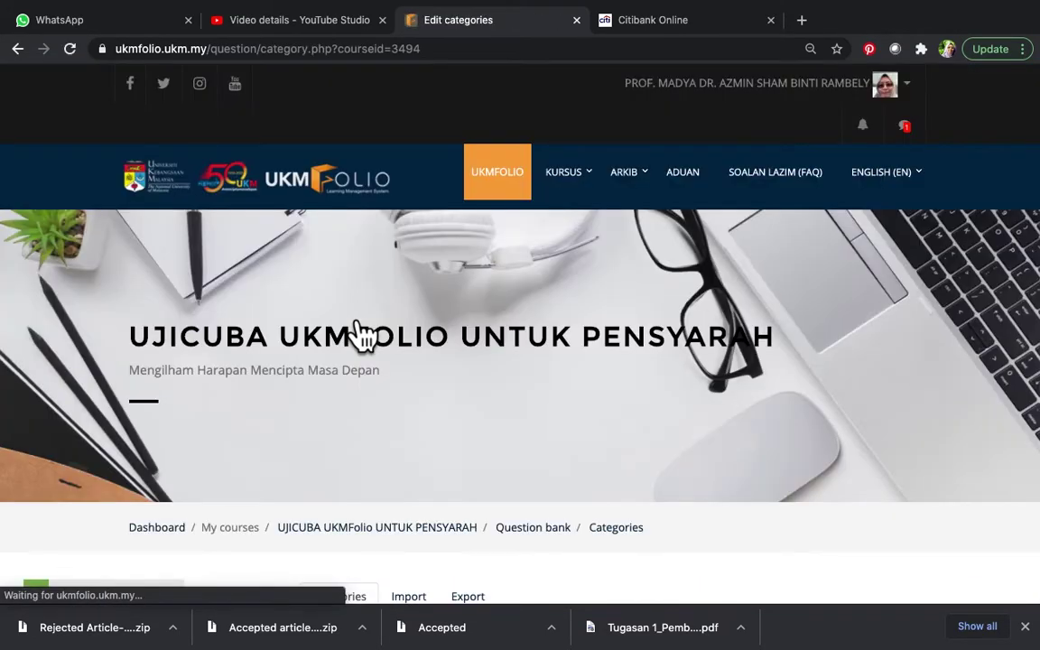
pyautogui.scroll(-5, 361, 334)
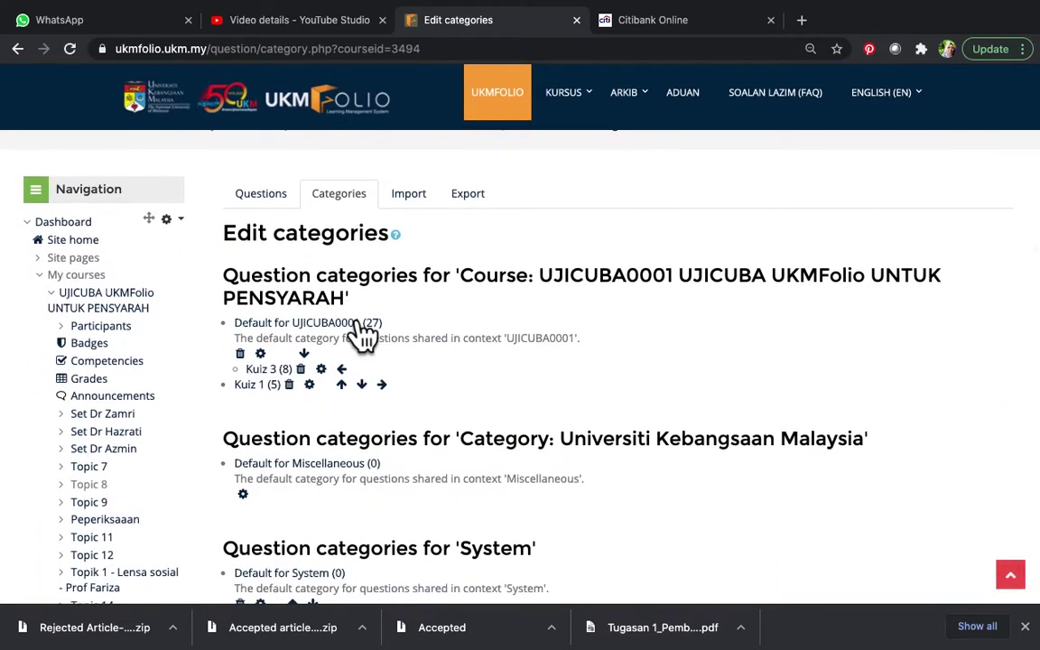
pyautogui.scroll(-4, 364, 334)
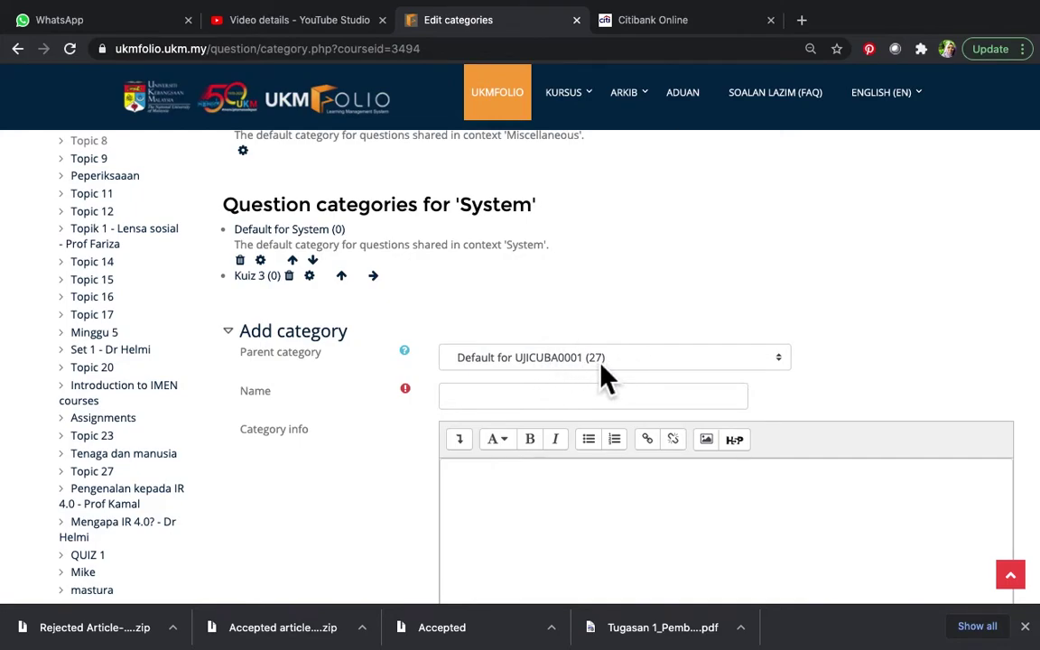
pyautogui.click(469, 399)
pyautogui.write('Kuiz 2')
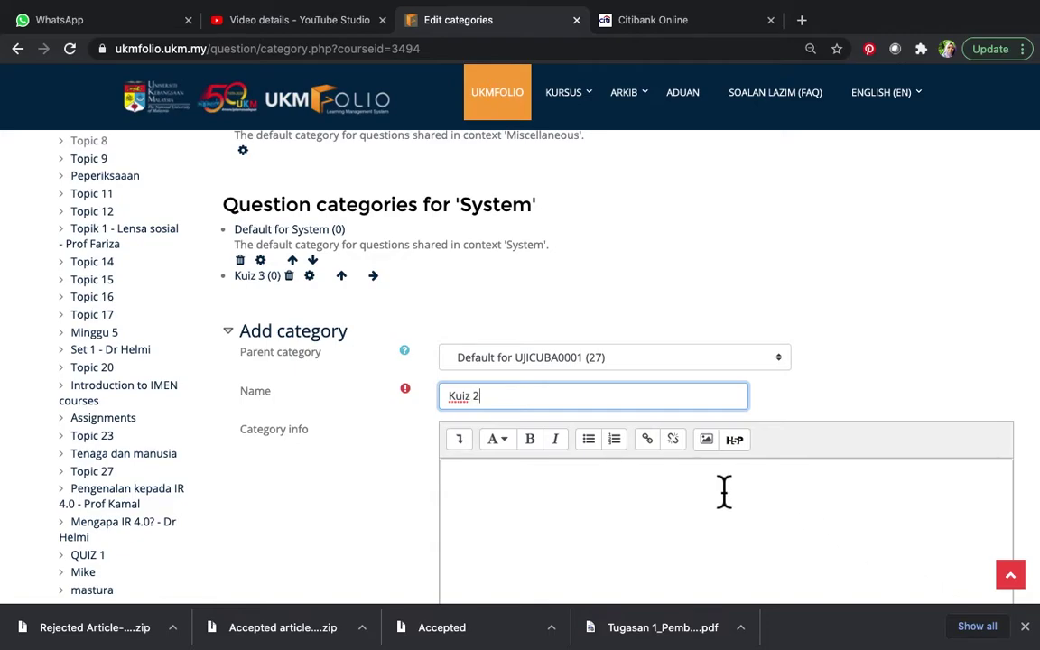
pyautogui.scroll(-5, 724, 492)
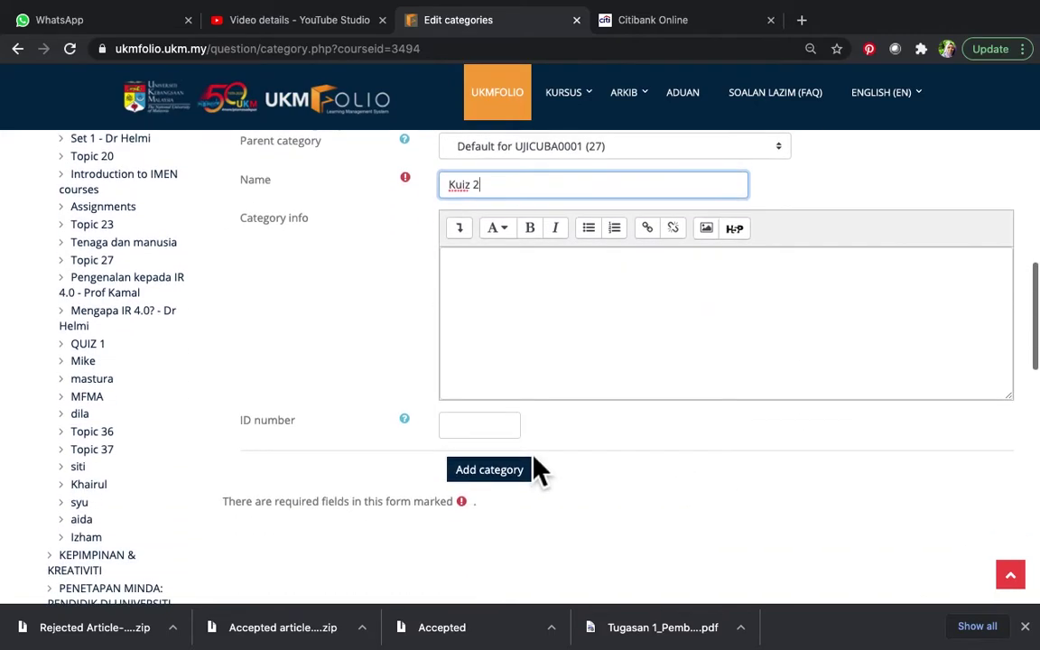
pyautogui.click(493, 471)
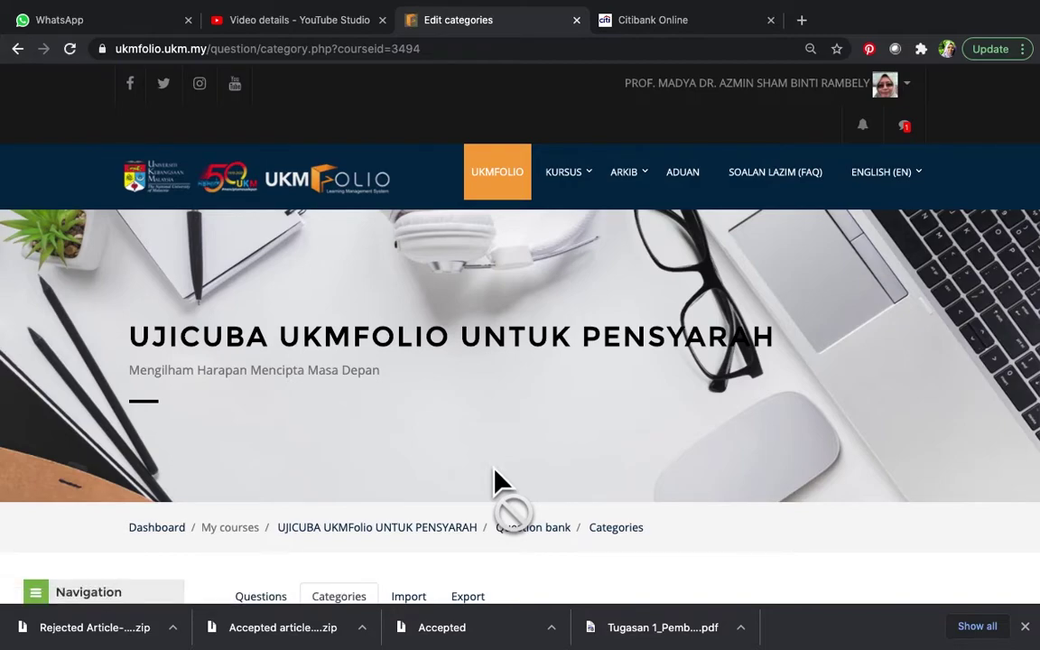
pyautogui.scroll(-8, 501, 483)
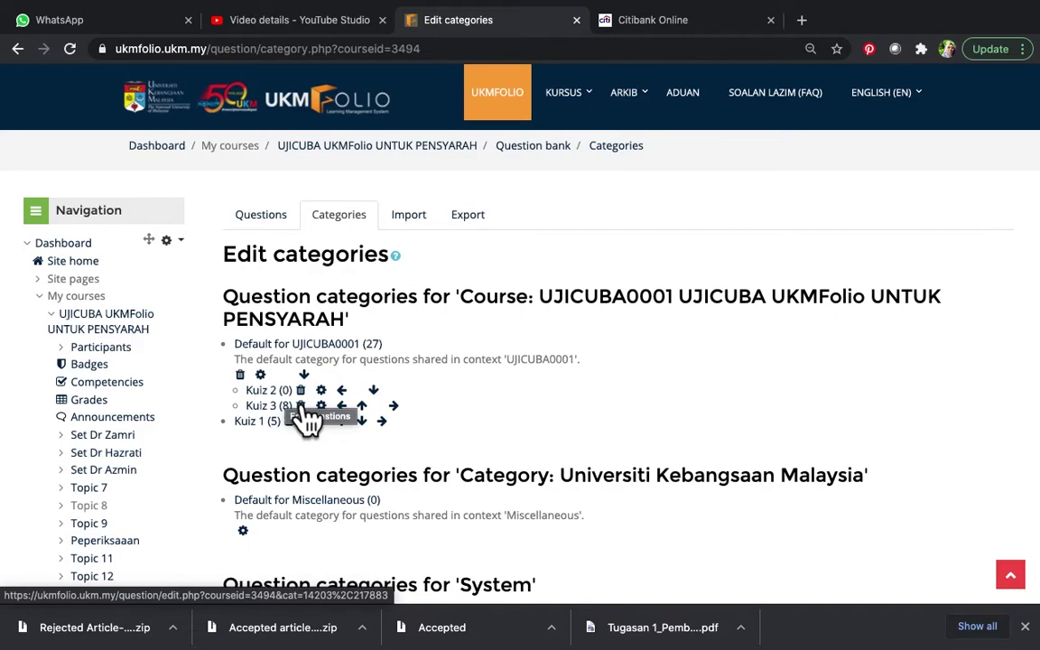
pyautogui.click(431, 221)
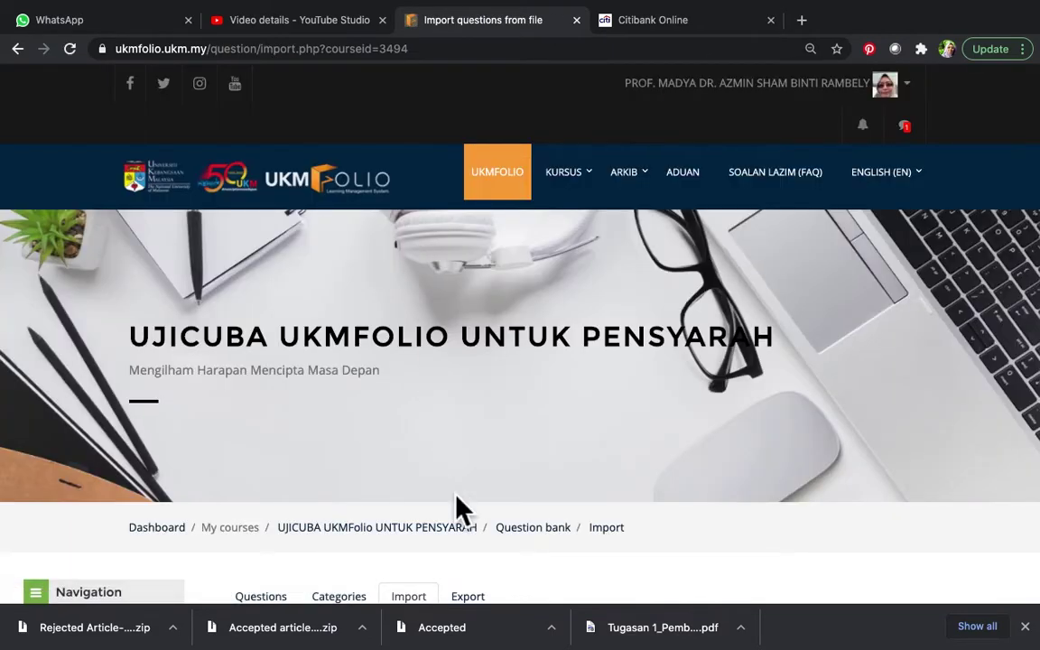
pyautogui.scroll(-5, 462, 501)
pyautogui.scroll(3, 462, 498)
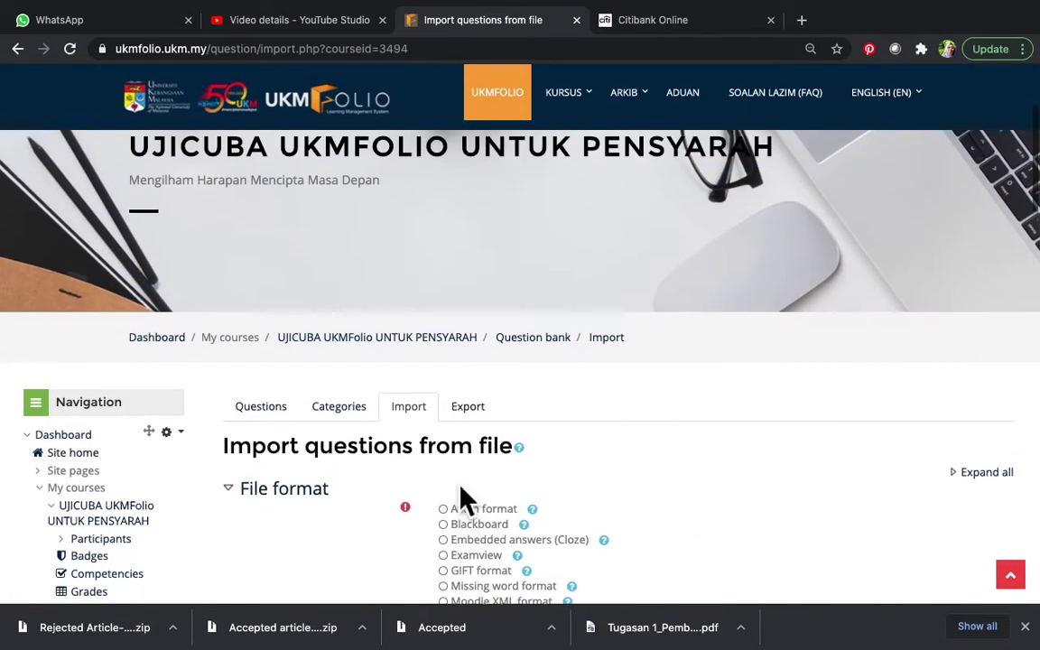
pyautogui.click(425, 354)
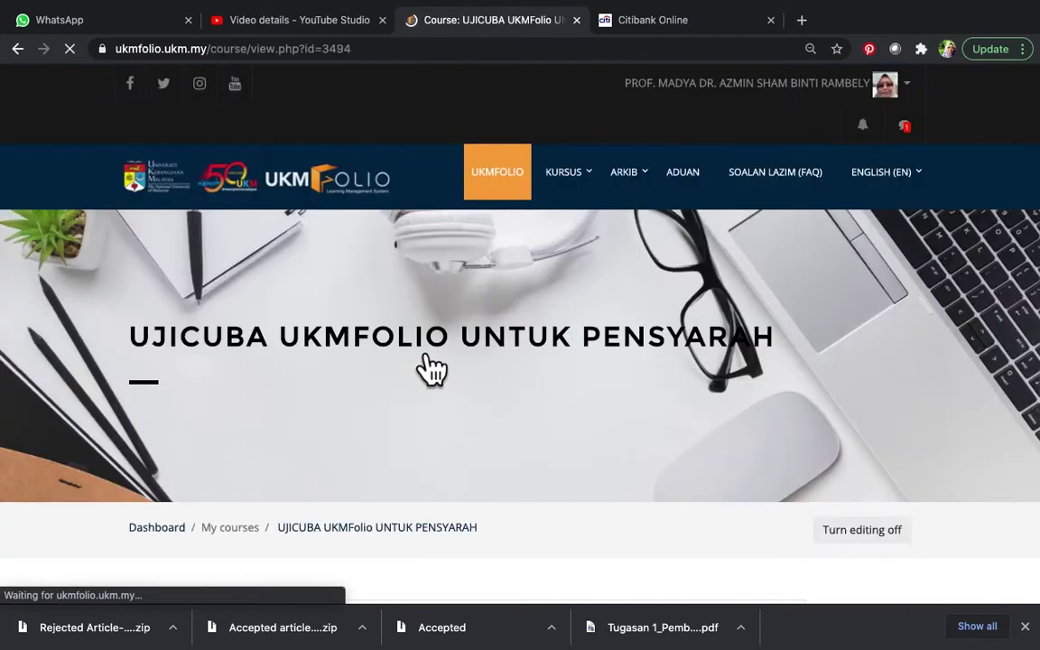
# Reopen the course's question bank from the course page and bring up the form for importing questions from a file.
pyautogui.scroll(-3, 432, 368)
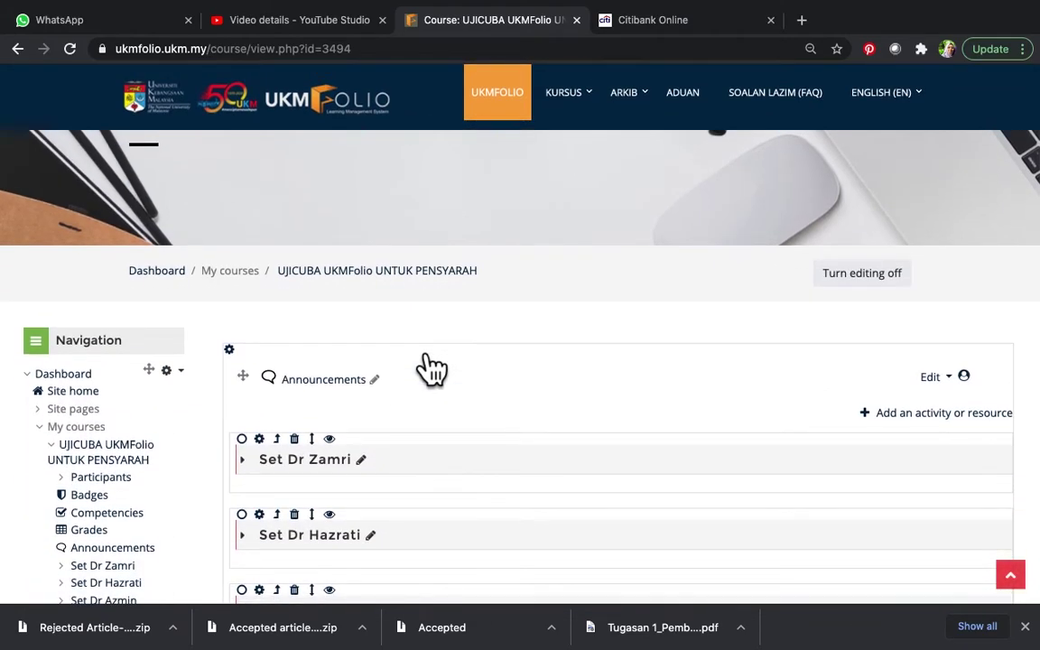
pyautogui.scroll(-9, 431, 368)
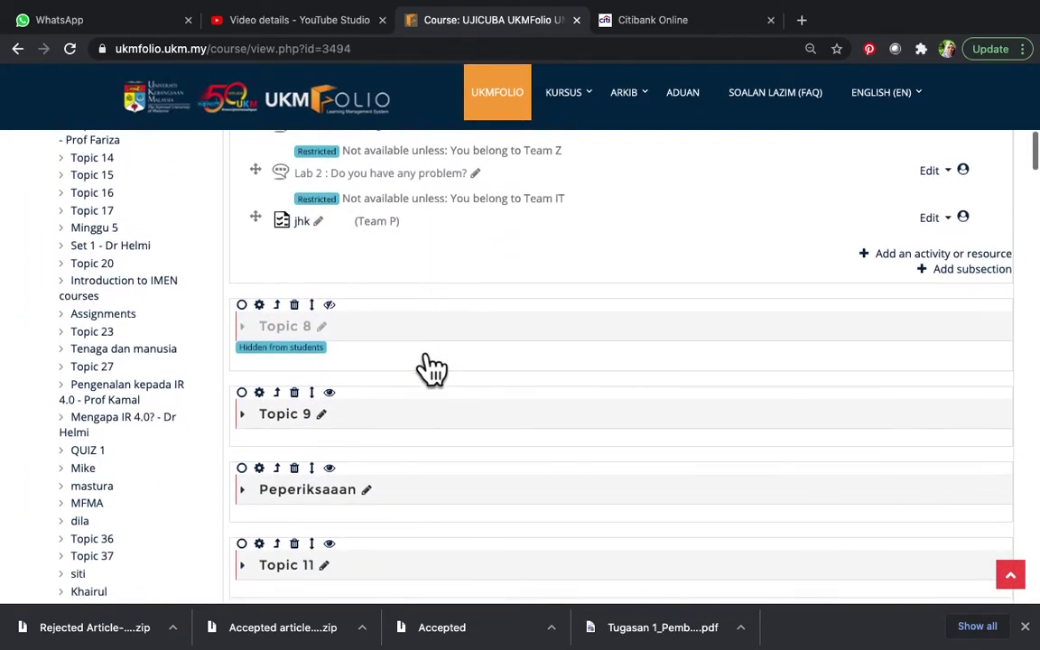
pyautogui.scroll(-6, 431, 369)
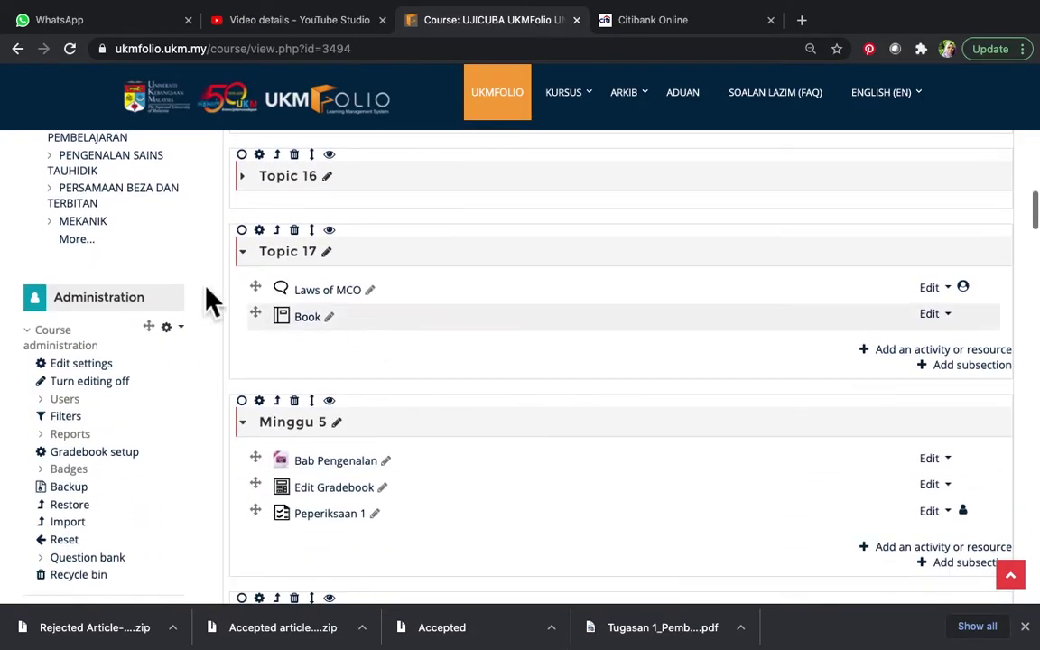
pyautogui.scroll(-2, 139, 365)
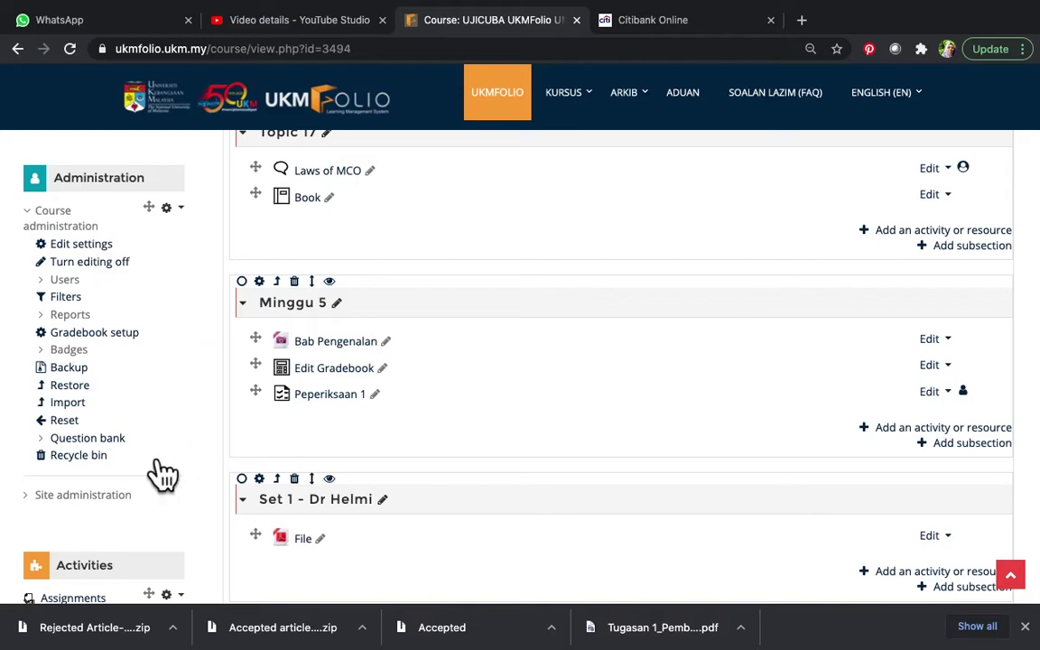
pyautogui.click(129, 439)
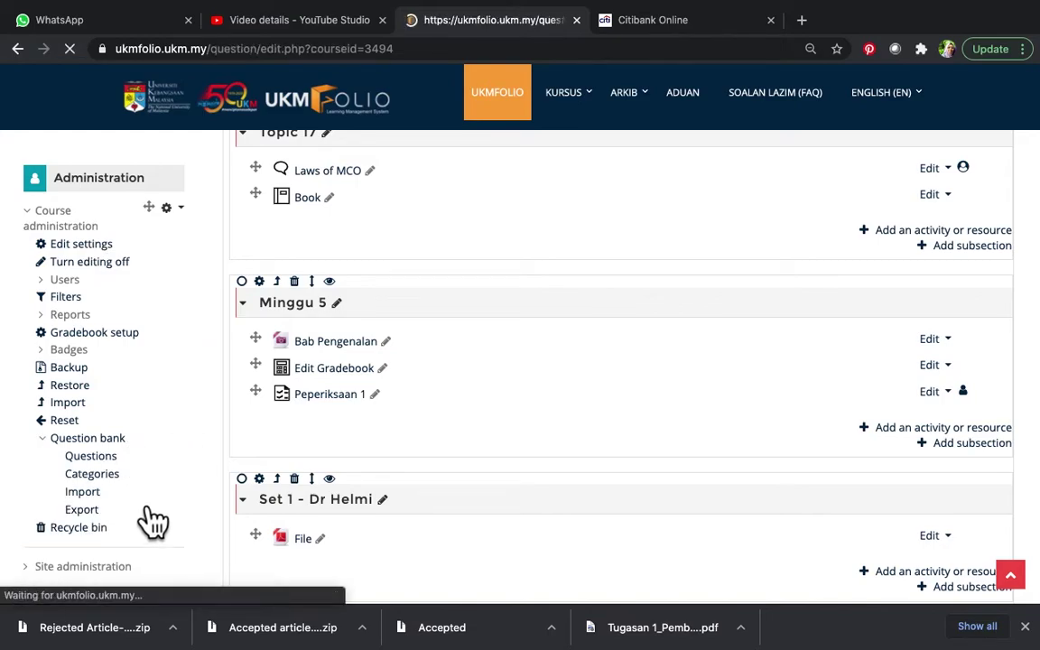
pyautogui.scroll(-2, 550, 560)
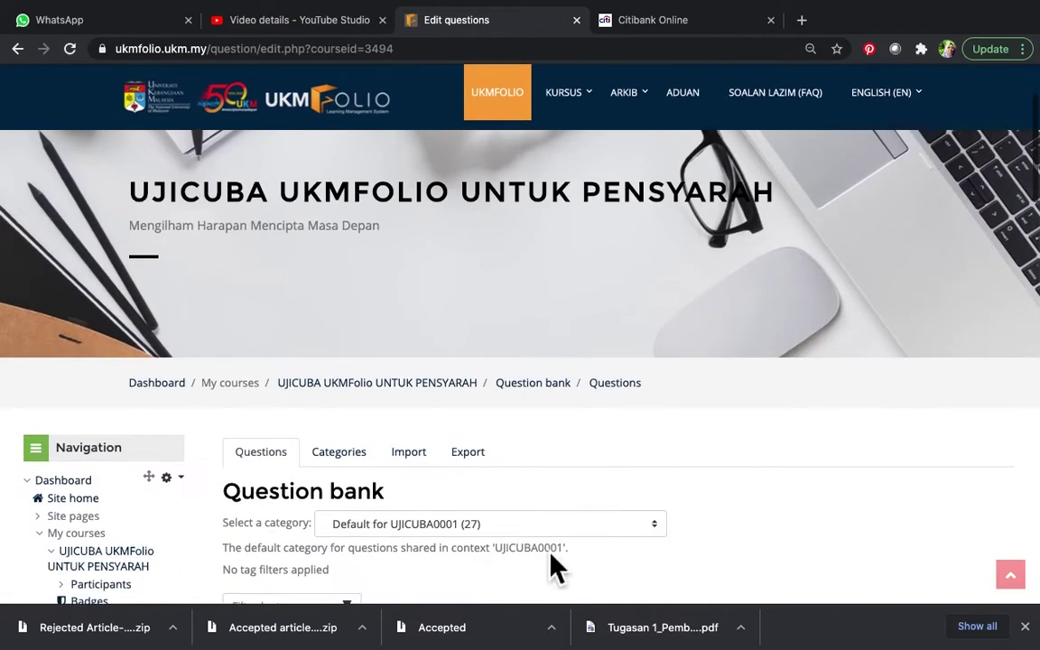
pyautogui.click(430, 457)
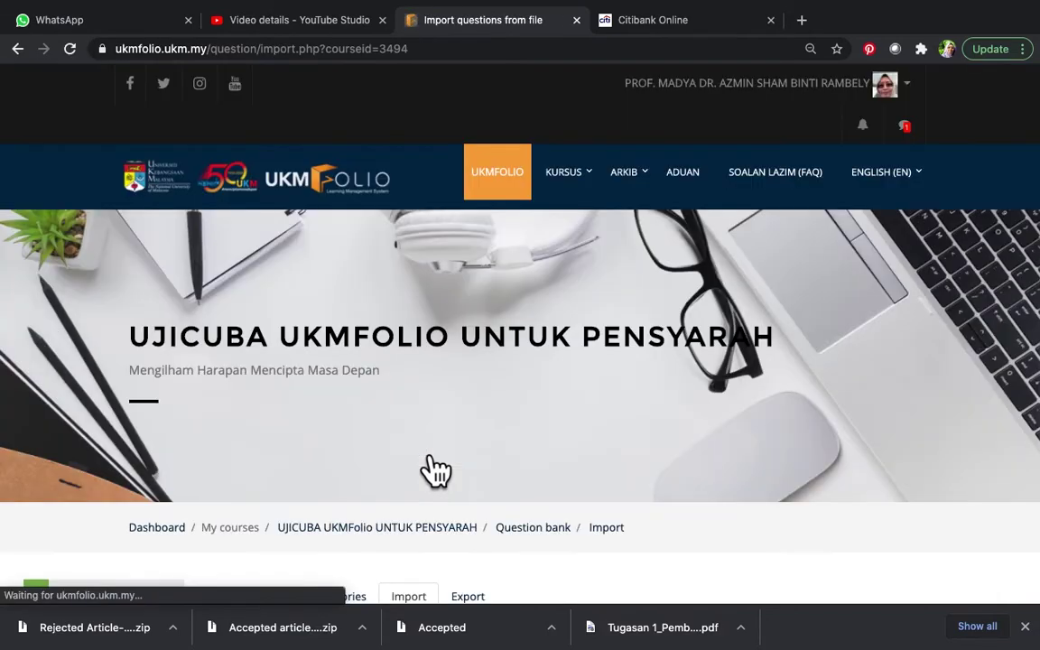
# Set the question import to Aiken format with Kuiz 2 as the import category.
pyautogui.scroll(-3, 424, 402)
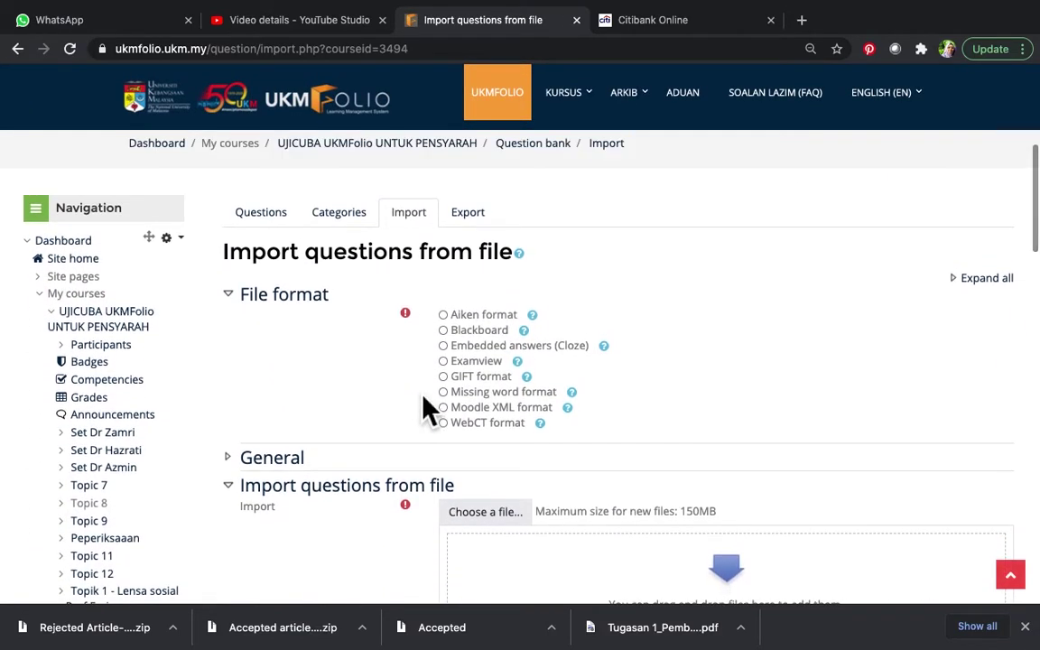
pyautogui.click(448, 321)
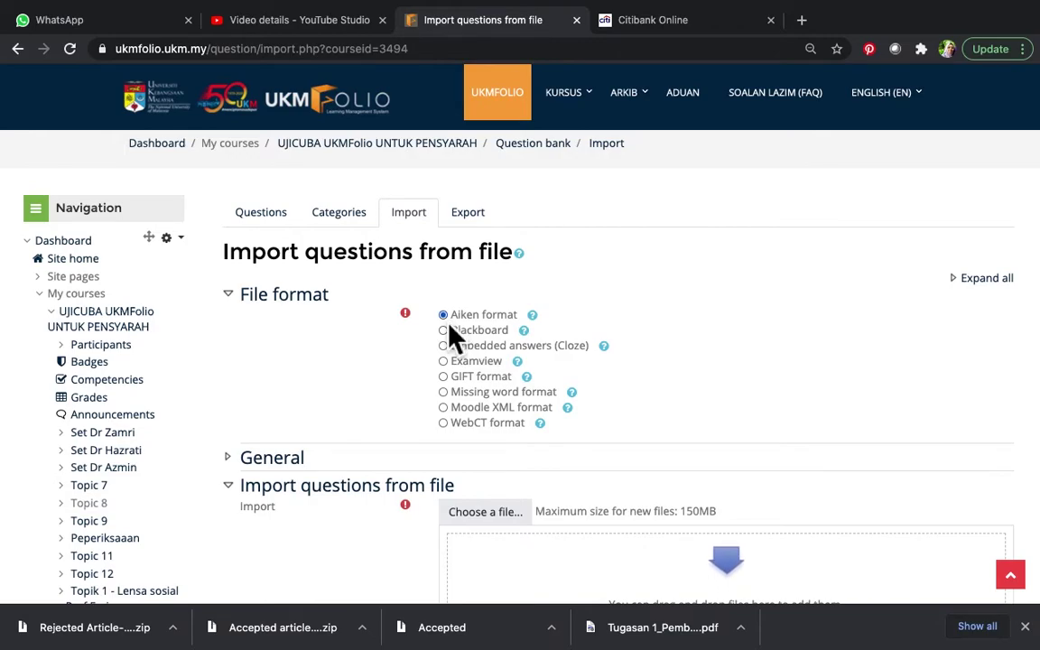
pyautogui.click(295, 462)
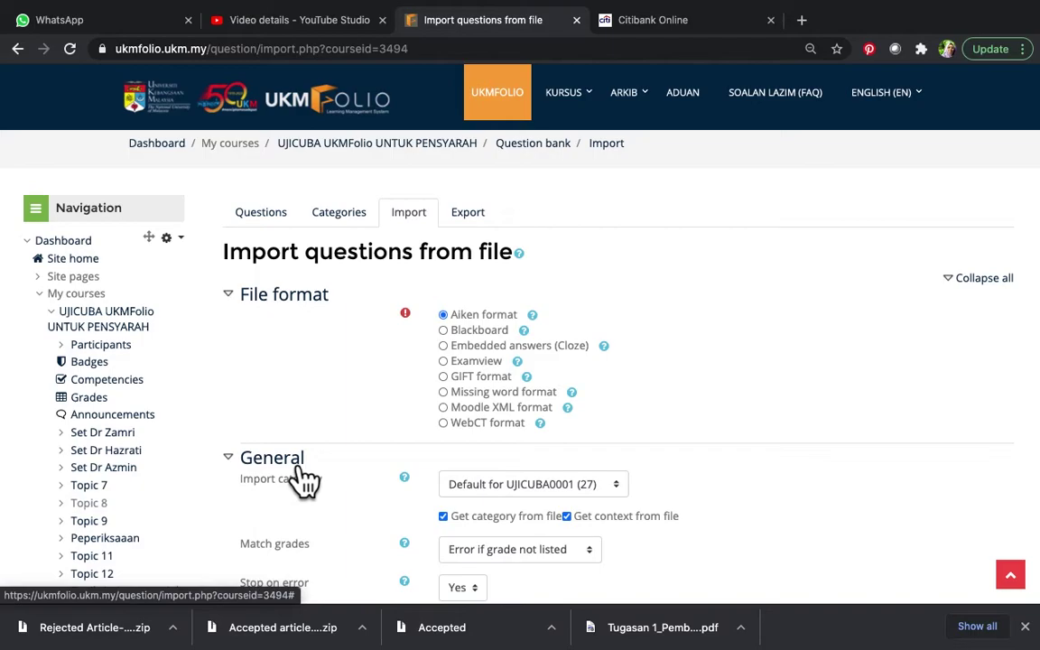
pyautogui.scroll(-3, 304, 478)
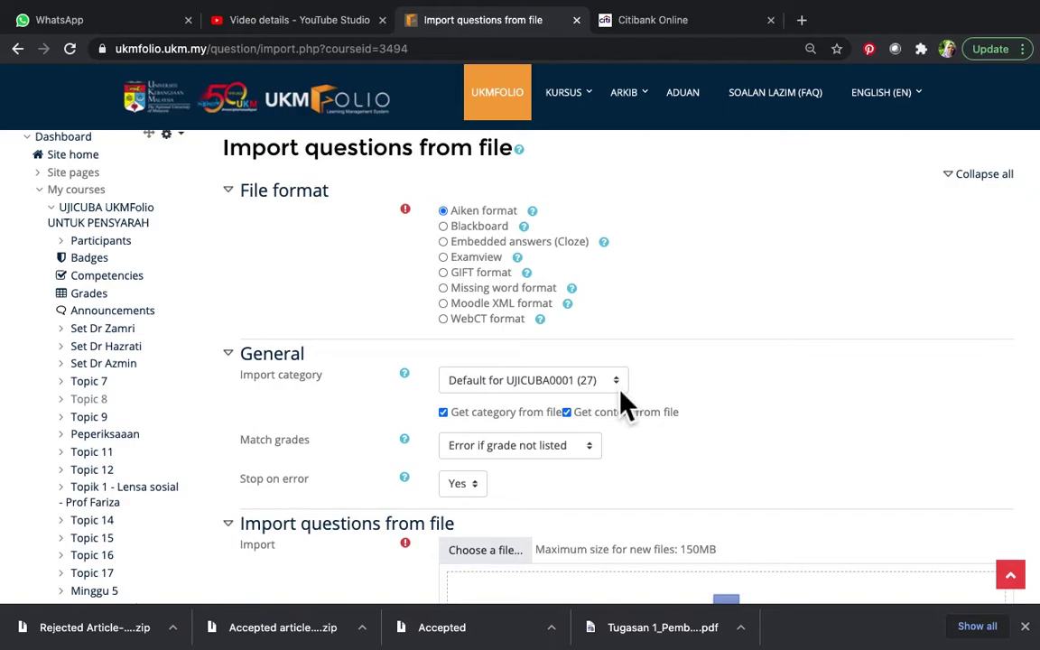
pyautogui.click(619, 390)
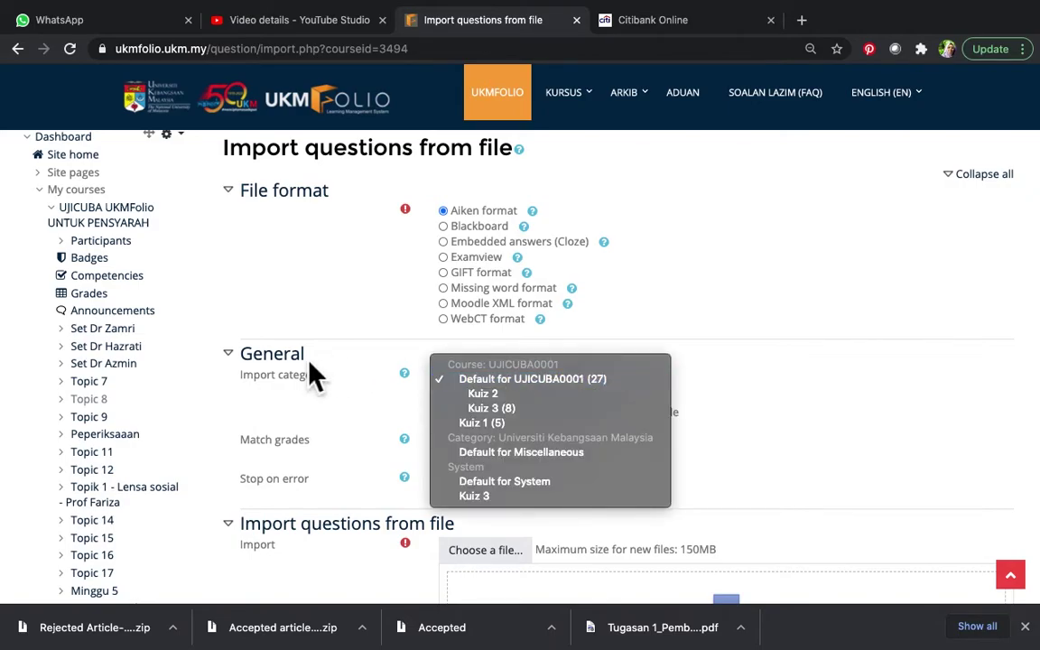
pyautogui.click(502, 398)
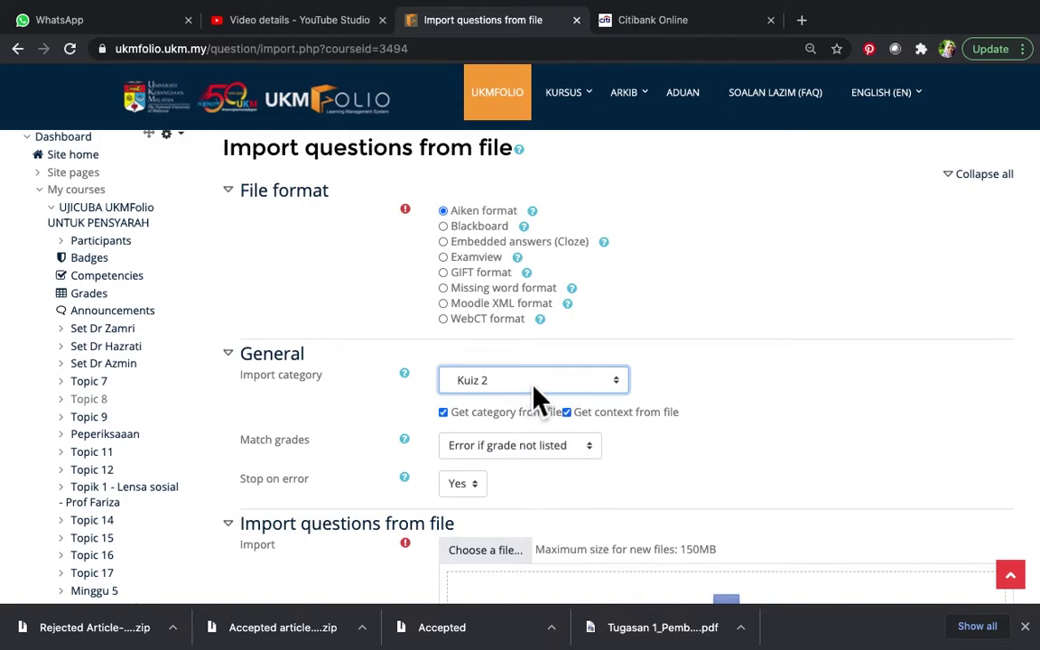
# Upload the plain text file KUIZ MEKANIK CUBAAN from the UKMFOLIO folder as Kuiz2 and import its questions.
pyautogui.scroll(-3, 691, 441)
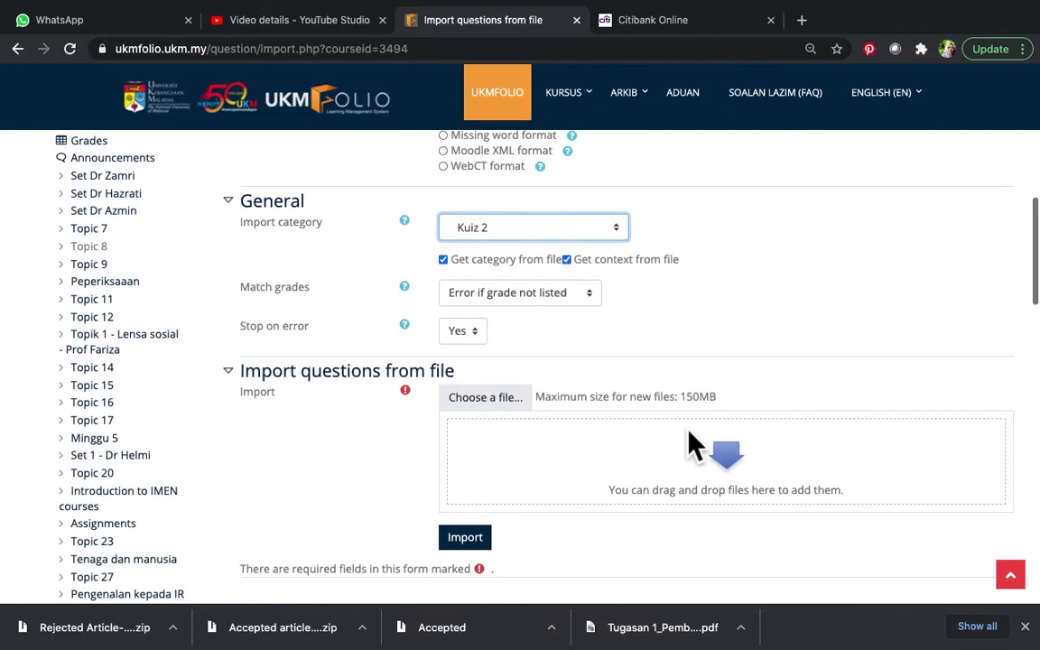
pyautogui.click(511, 413)
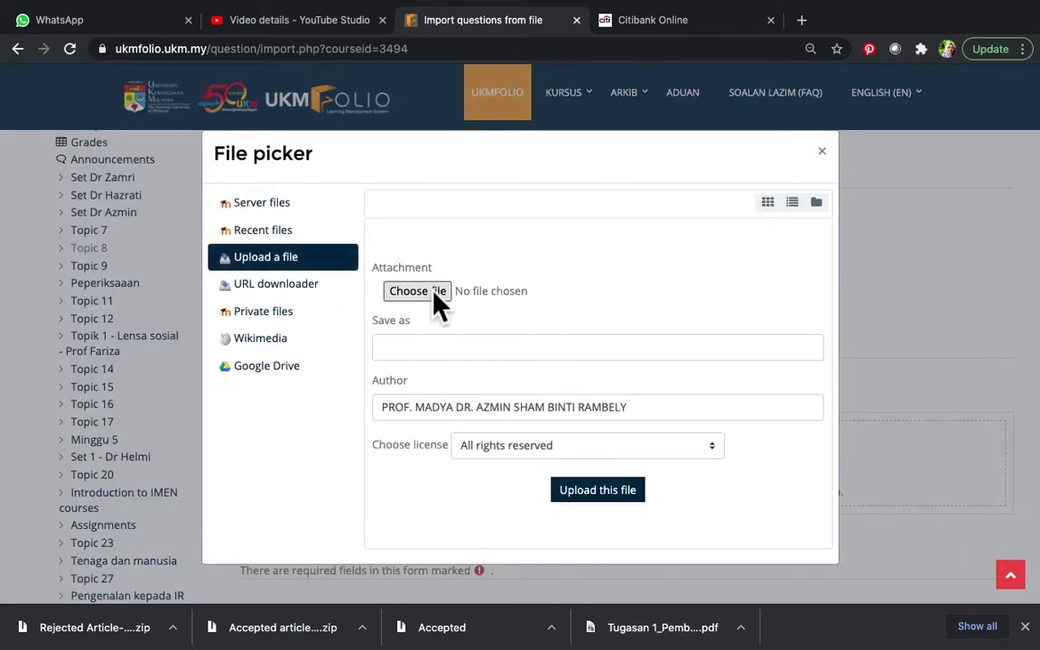
pyautogui.click(437, 302)
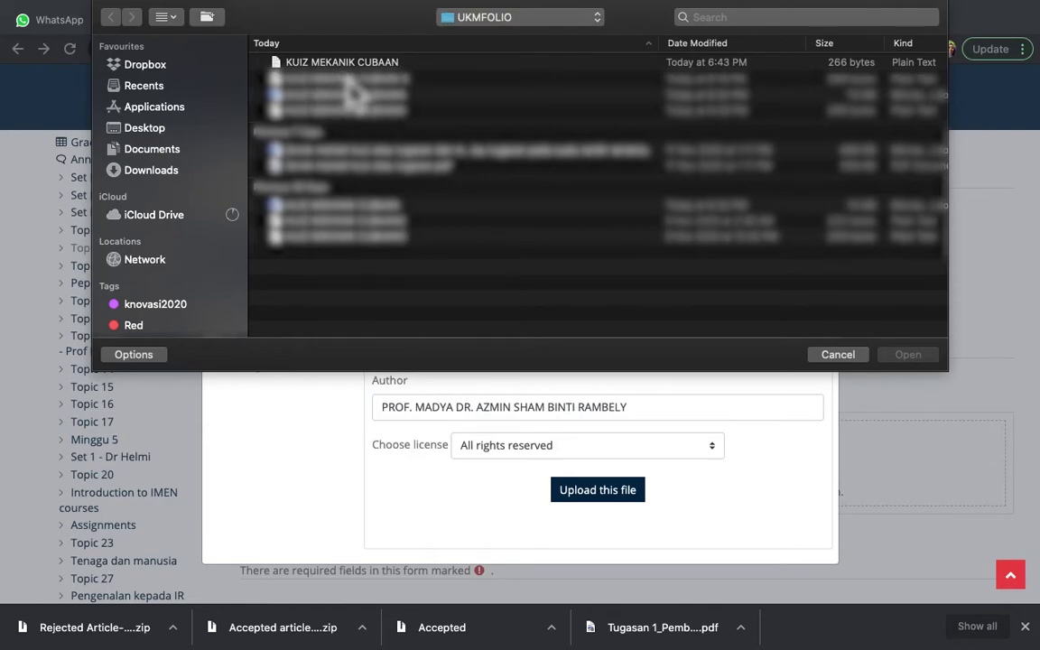
pyautogui.click(285, 63)
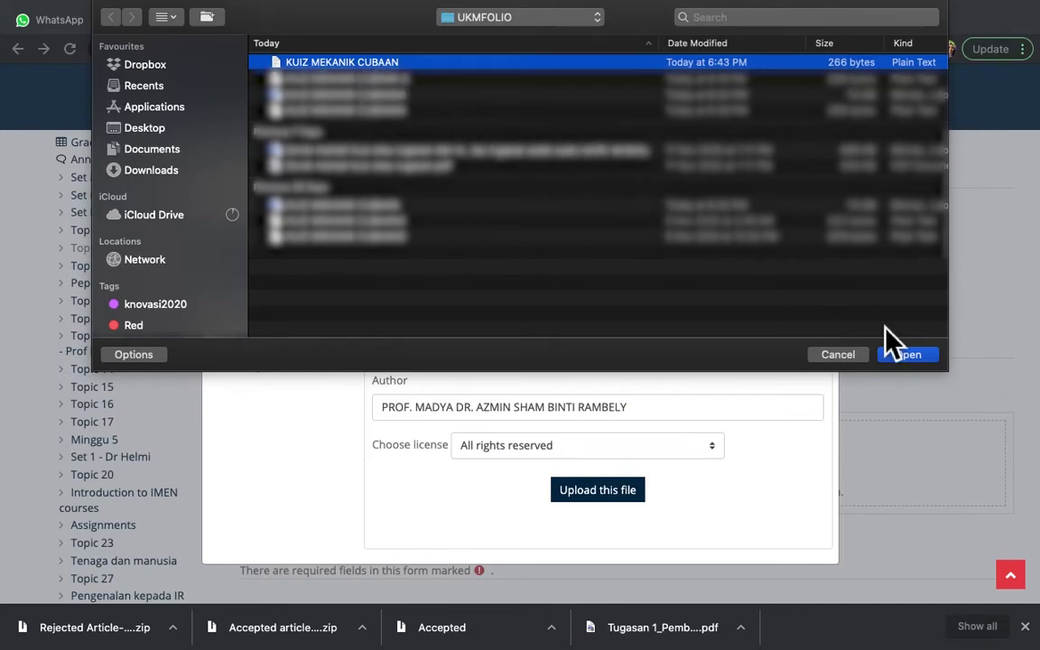
pyautogui.click(911, 357)
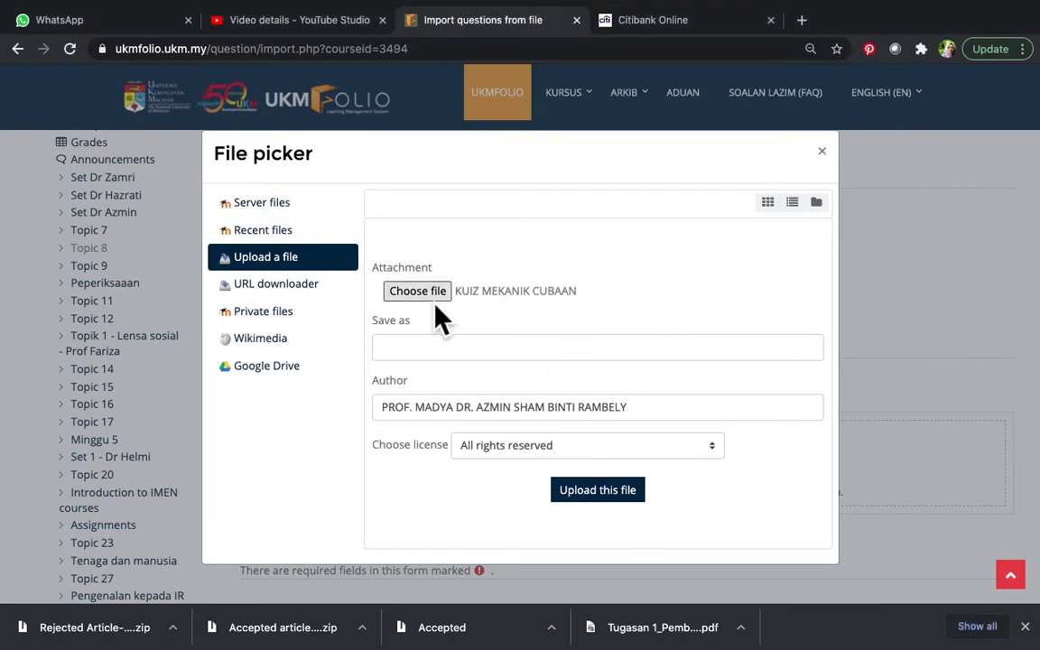
pyautogui.click(432, 348)
pyautogui.write('Kuiz32')
pyautogui.click(617, 492)
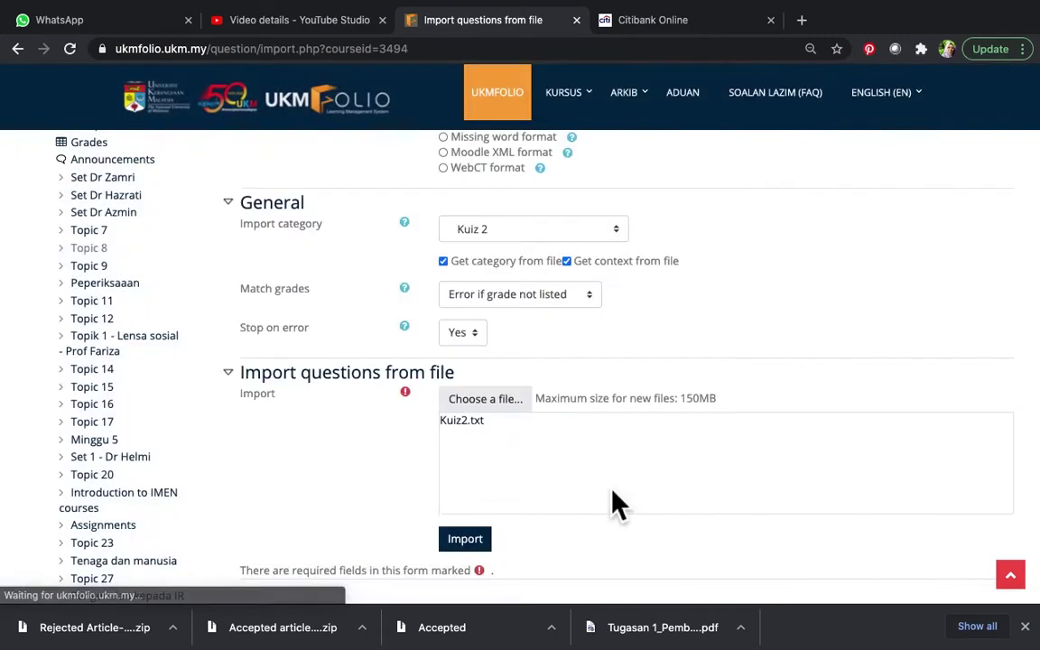
pyautogui.click(478, 542)
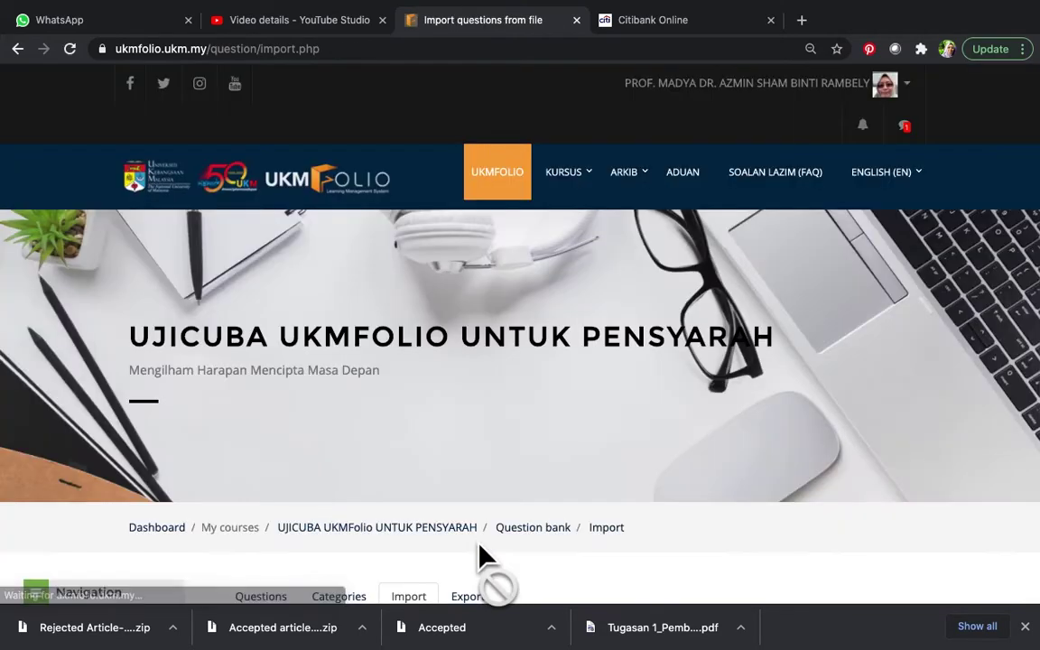
# Finish the question import and check the imported questions listed in the Kuiz 2 category of the question bank.
pyautogui.scroll(-4, 480, 550)
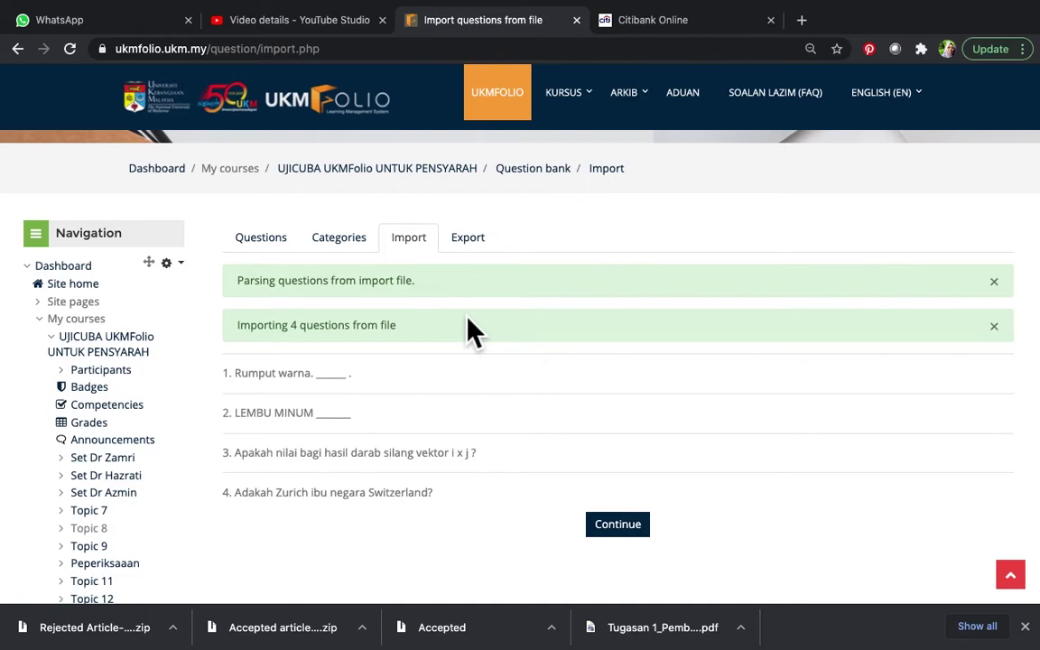
pyautogui.click(617, 525)
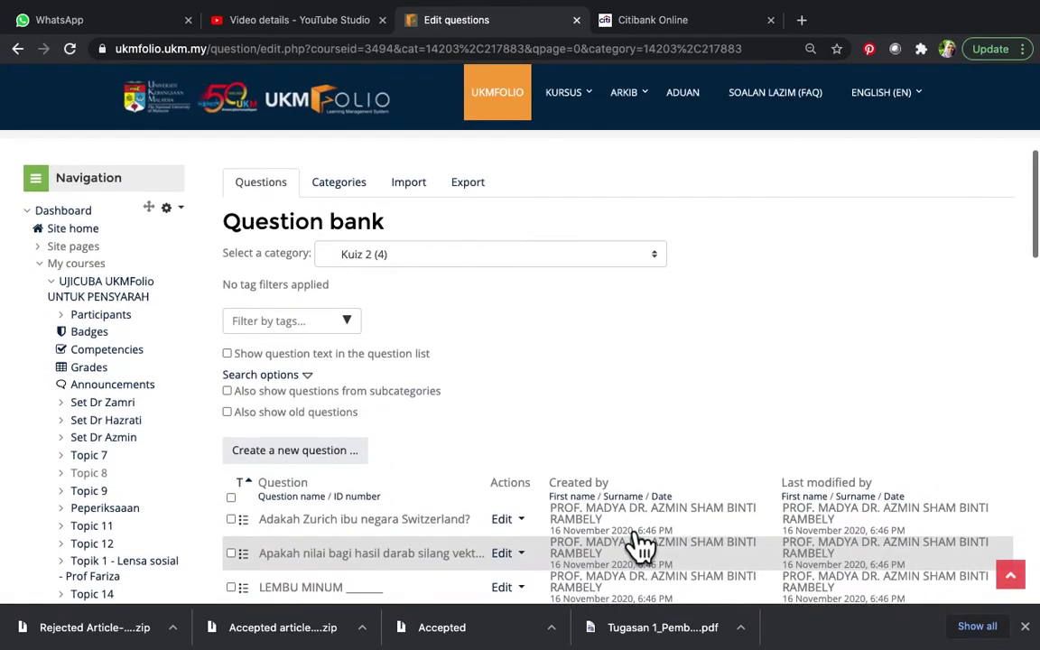
pyautogui.scroll(-3, 639, 545)
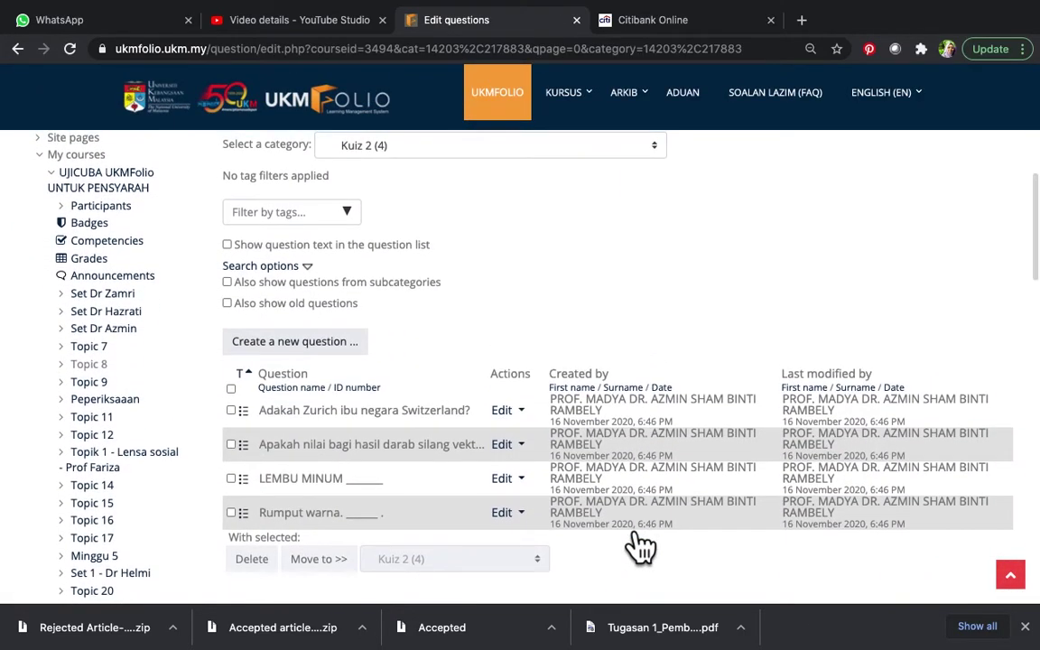
pyautogui.scroll(2, 510, 343)
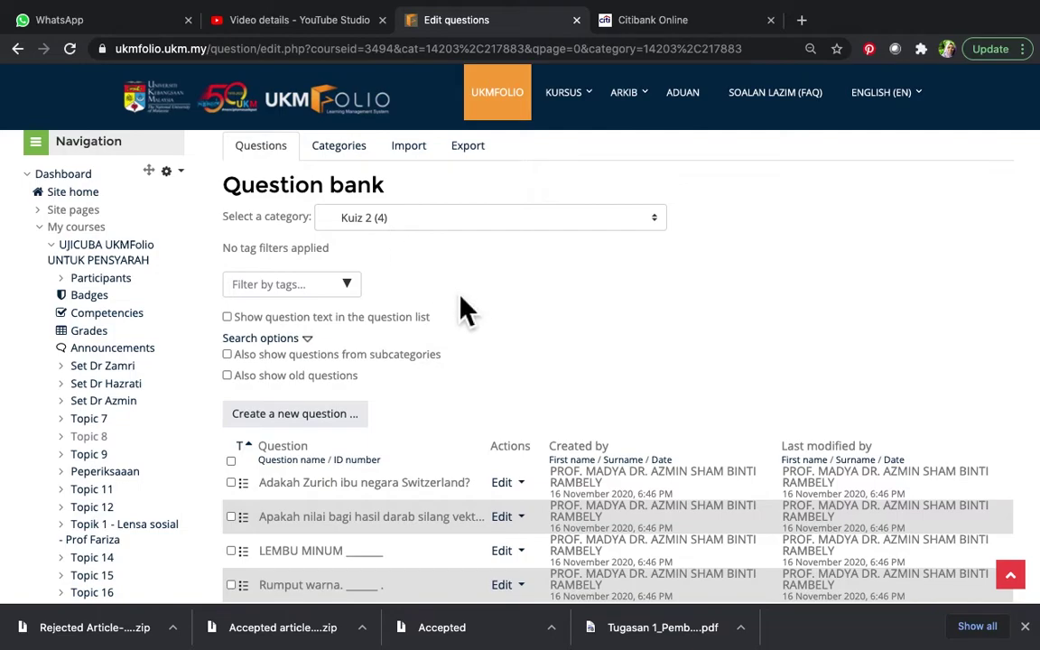
pyautogui.scroll(-3, 464, 302)
pyautogui.scroll(4, 464, 301)
pyautogui.scroll(1, 464, 311)
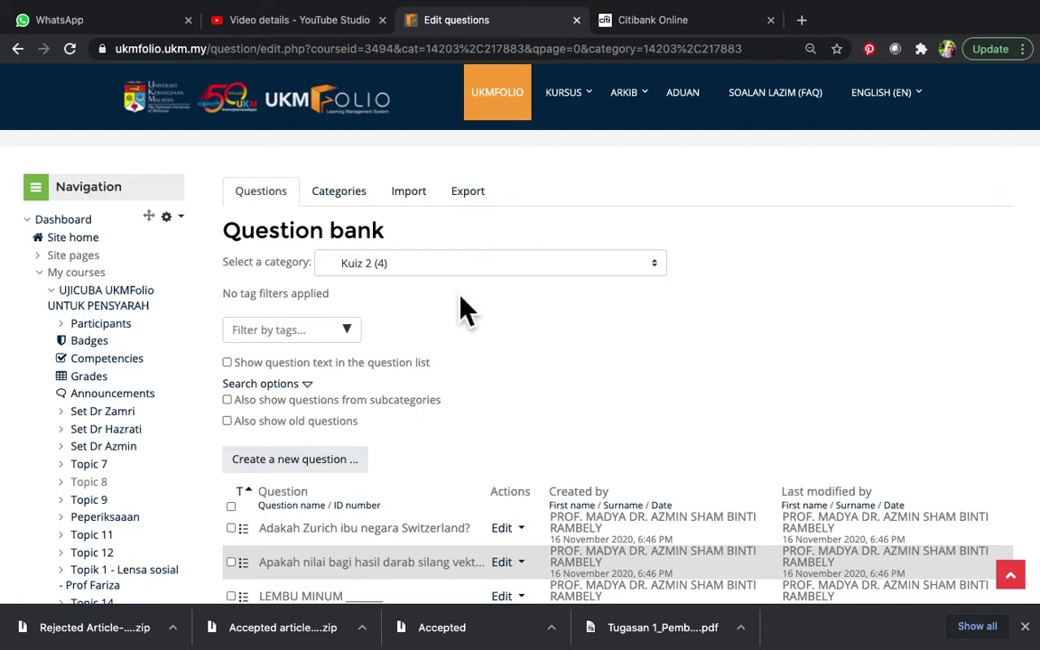
pyautogui.scroll(-5, 464, 311)
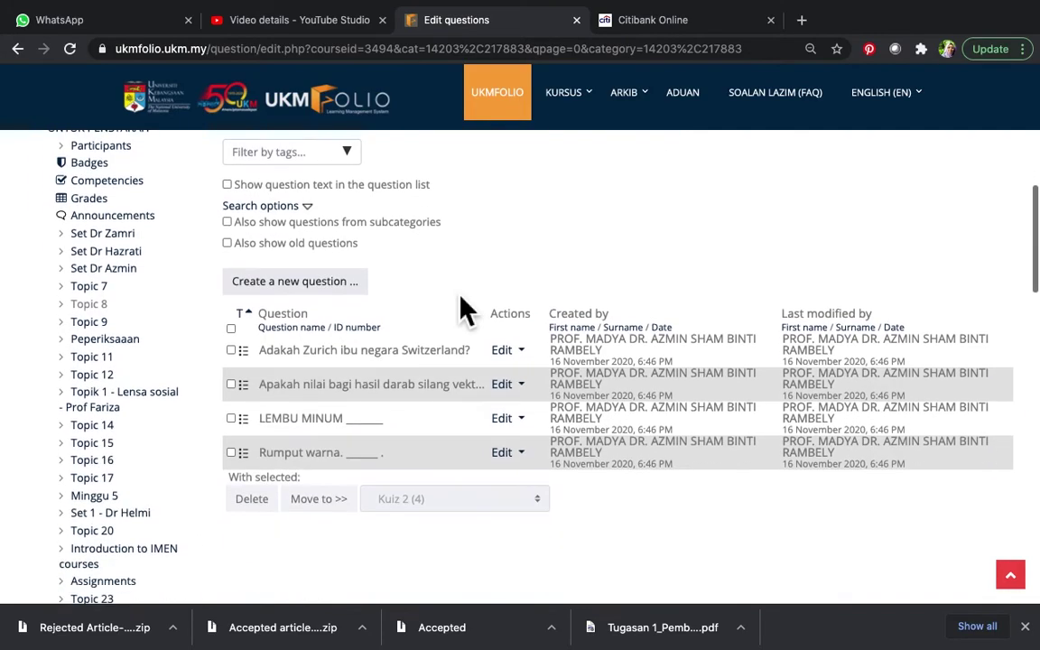
pyautogui.scroll(5, 460, 298)
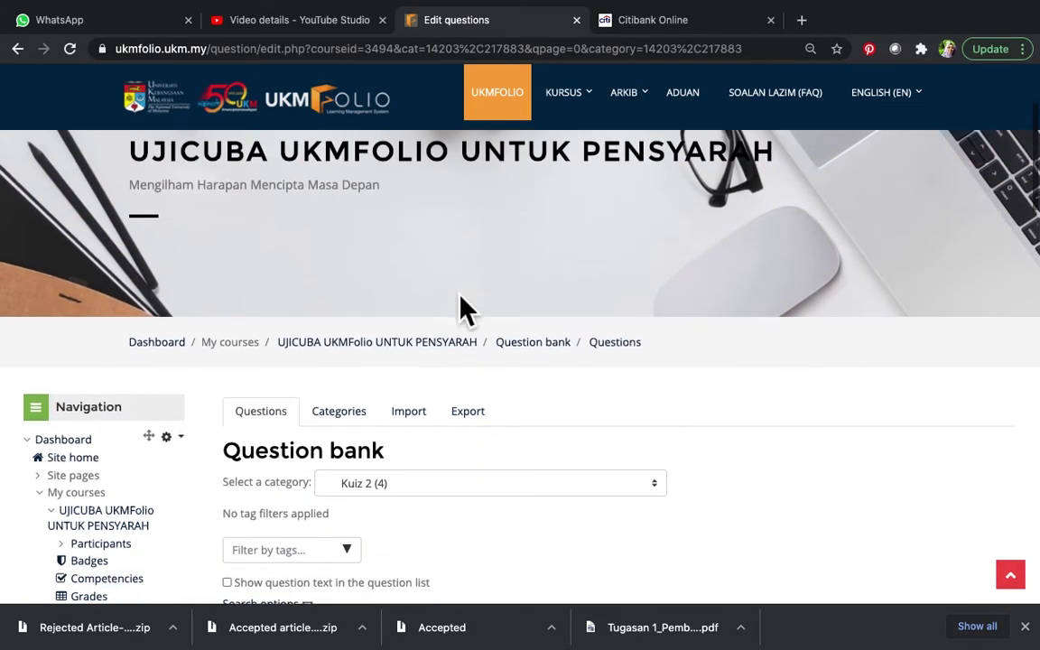
# Return to the UJICUBA UKMFolio UNTUK PENSYARAH course and open the hidden quiz Kuiz 2 in the third named section.
pyautogui.click(325, 352)
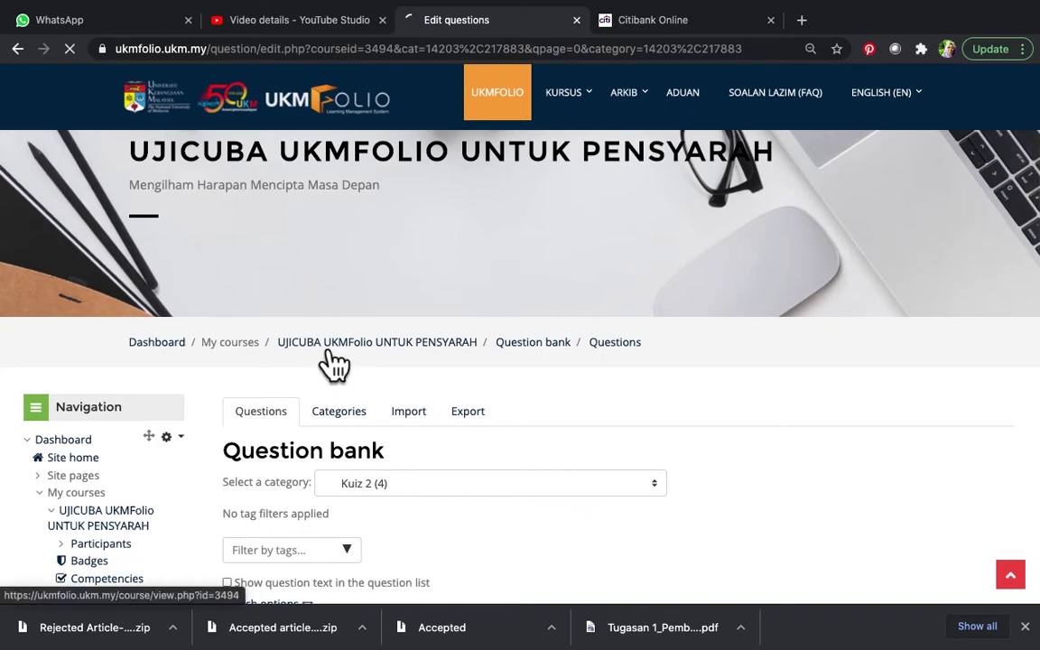
pyautogui.scroll(-6, 483, 413)
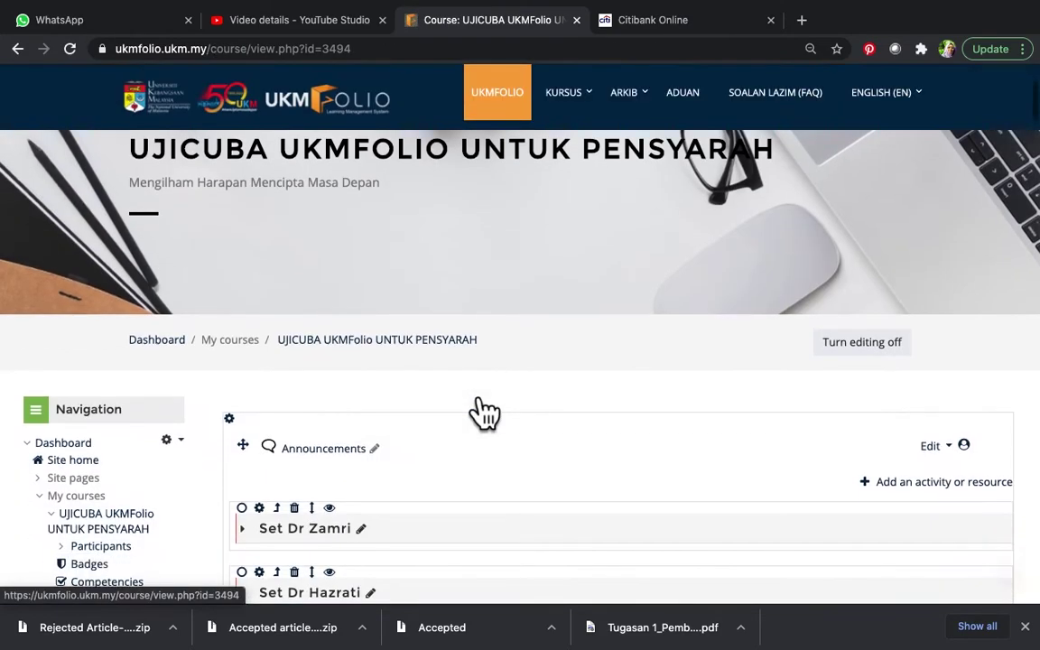
pyautogui.scroll(-2, 406, 401)
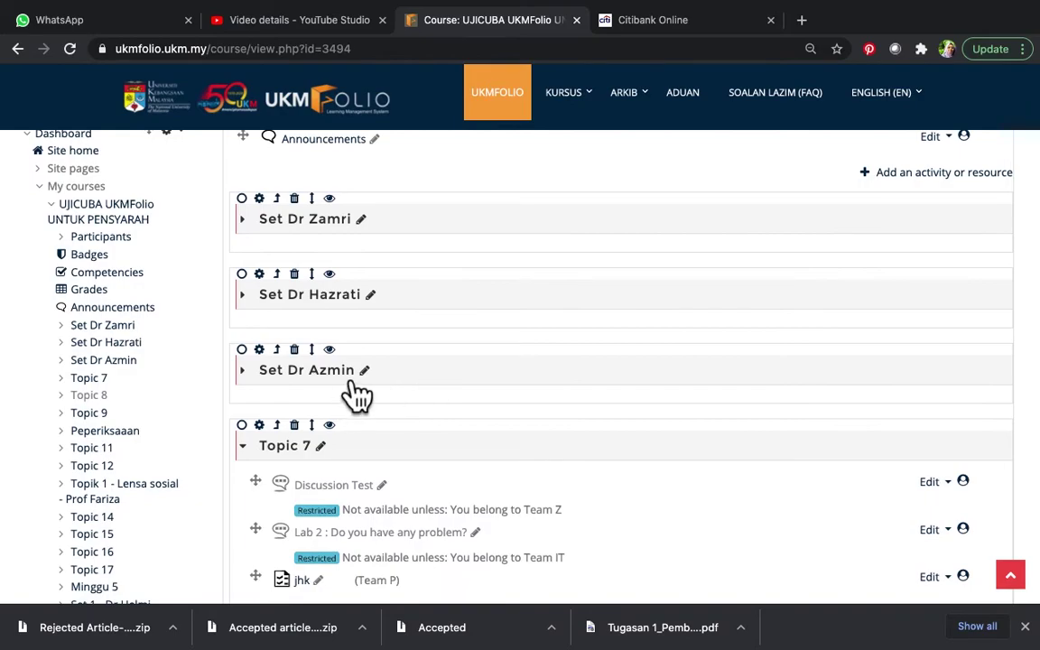
pyautogui.click(353, 386)
pyautogui.scroll(-5, 466, 390)
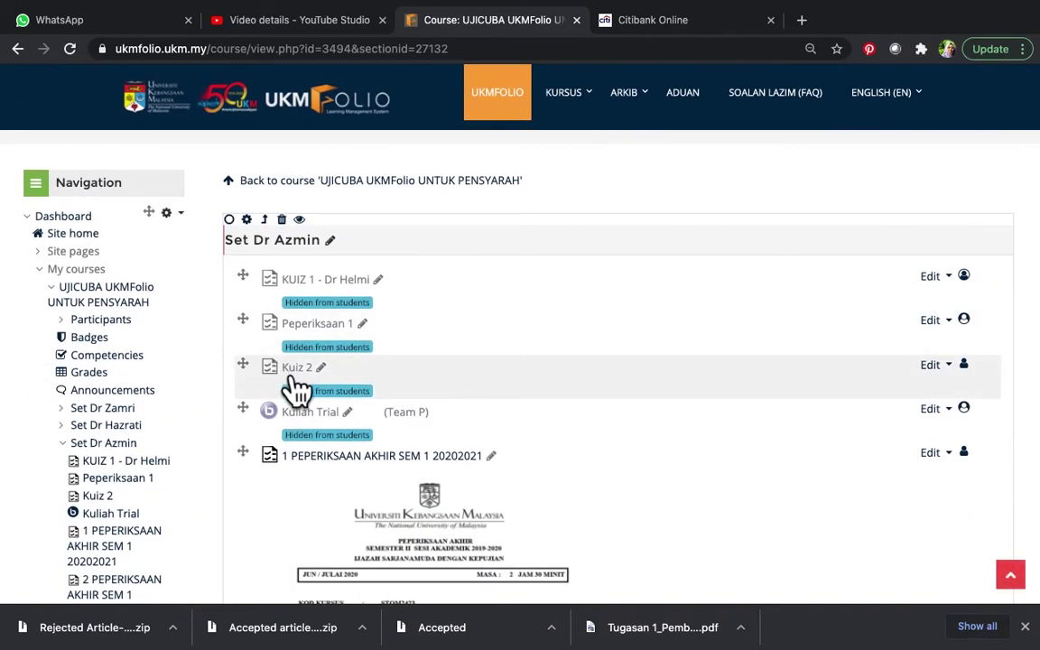
pyautogui.click(312, 379)
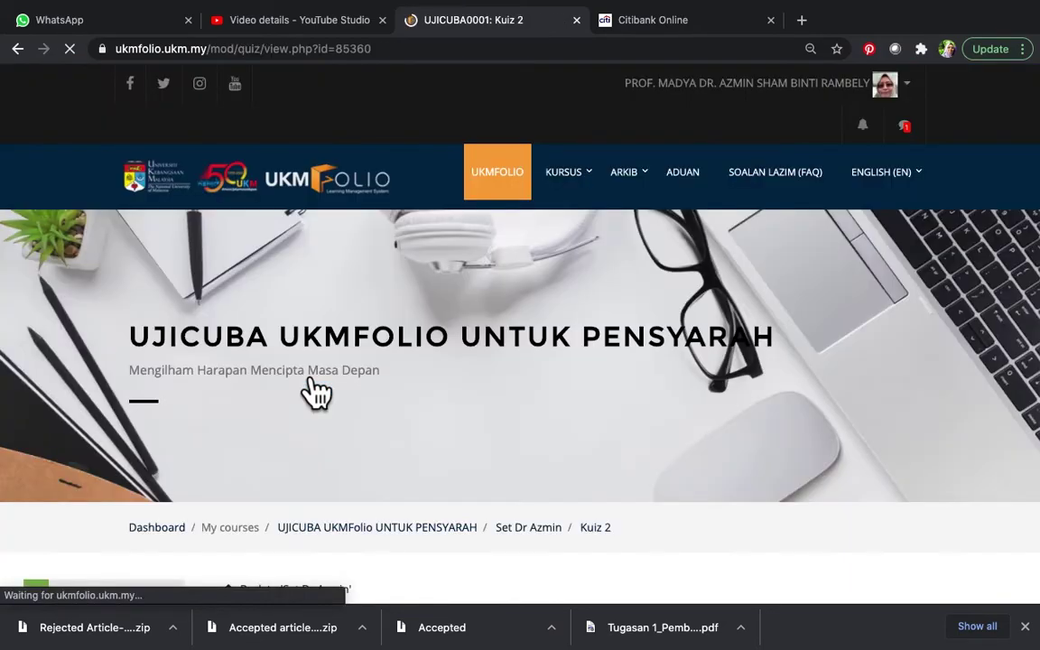
# Bring up the page for editing the questions of the quiz Kuiz 2.
pyautogui.scroll(-4, 550, 424)
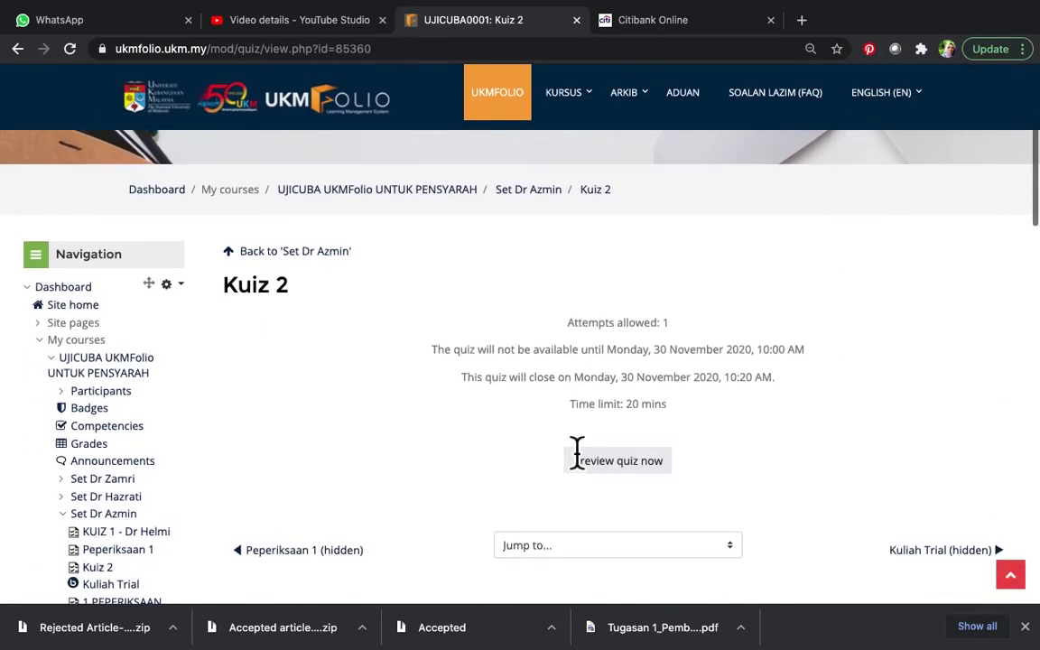
pyautogui.scroll(-6, 578, 451)
pyautogui.scroll(-10, 577, 448)
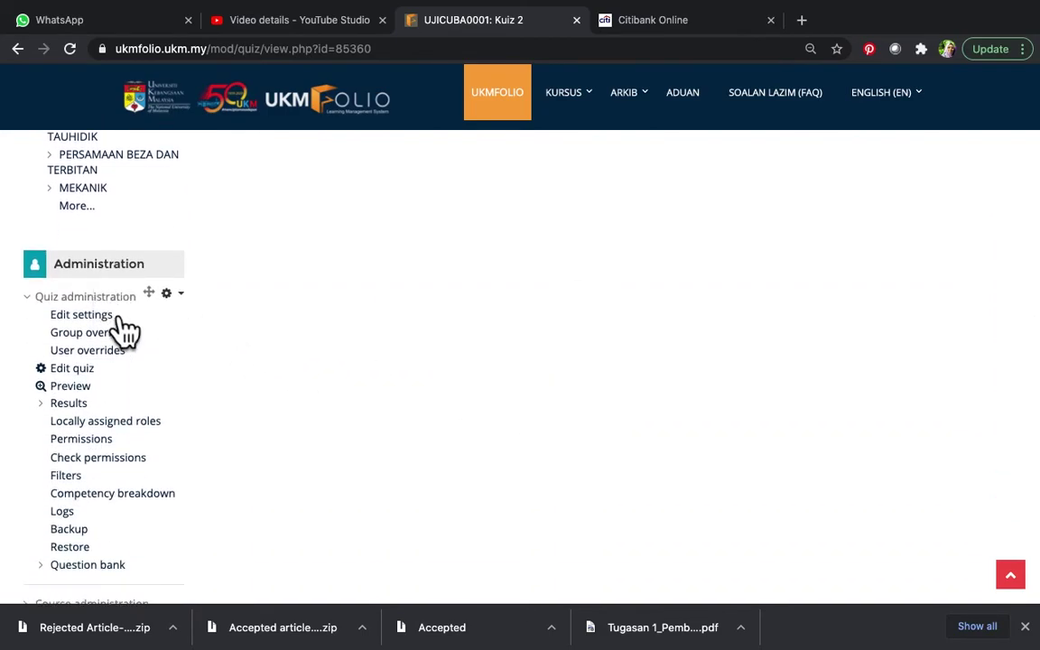
pyautogui.click(99, 372)
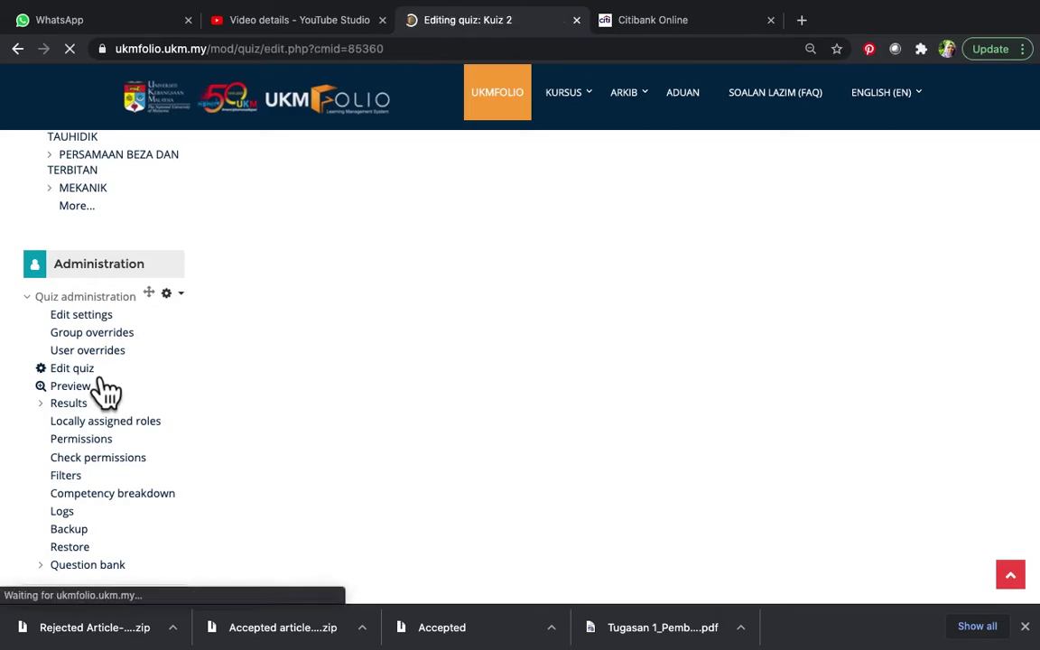
pyautogui.scroll(-5, 580, 383)
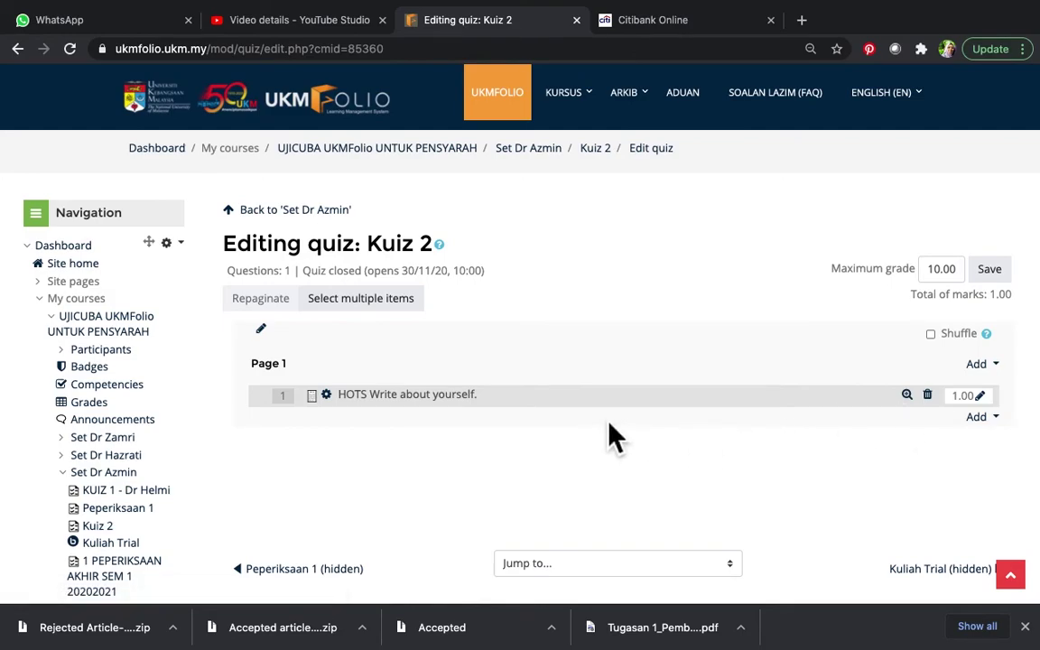
# Add all questions of the question bank category Kuiz 2 to the end of the quiz.
pyautogui.click(1007, 430)
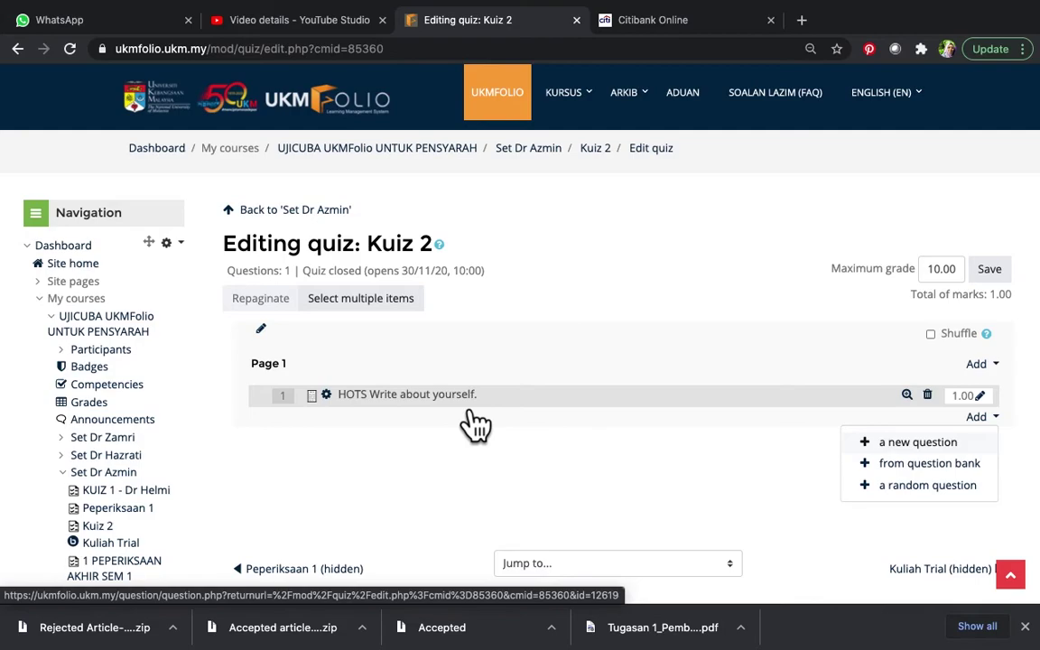
pyautogui.click(955, 473)
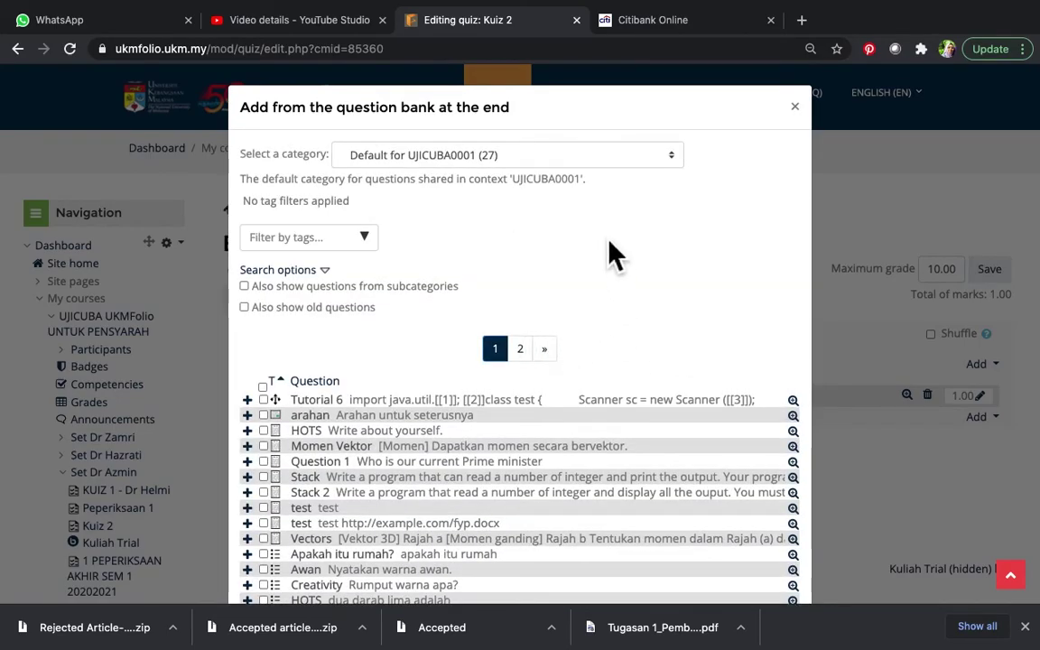
pyautogui.click(676, 163)
pyautogui.click(625, 170)
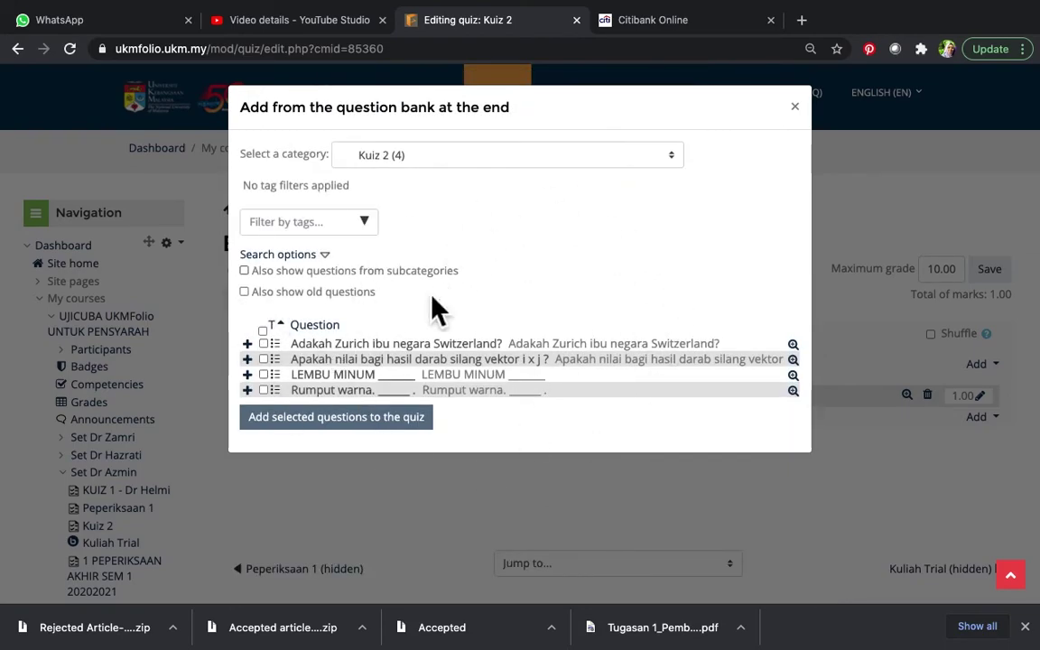
pyautogui.click(265, 333)
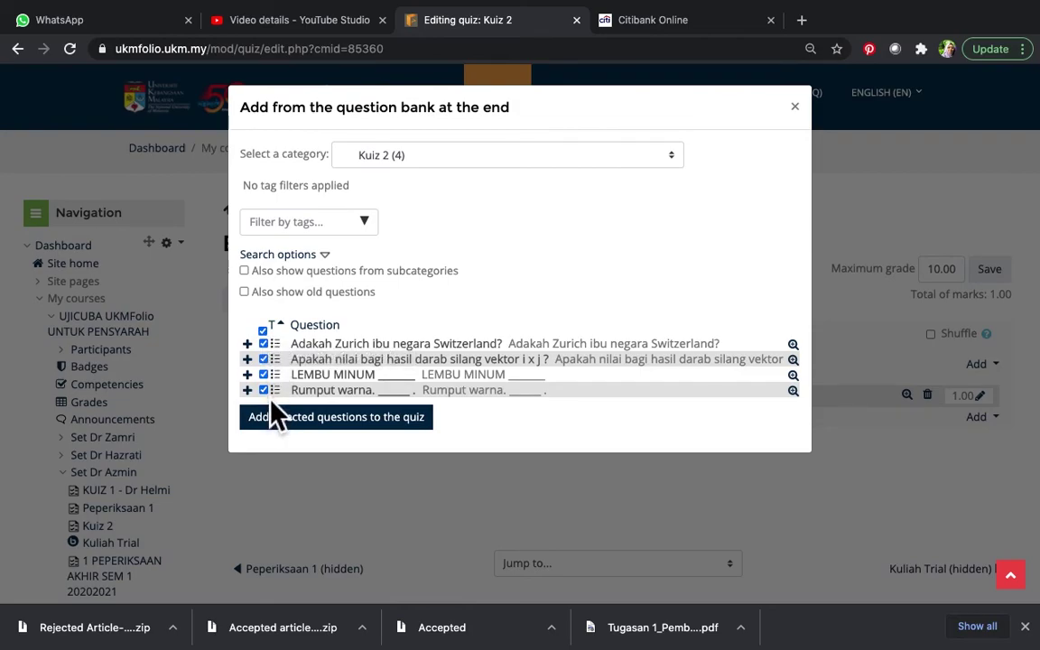
pyautogui.click(375, 426)
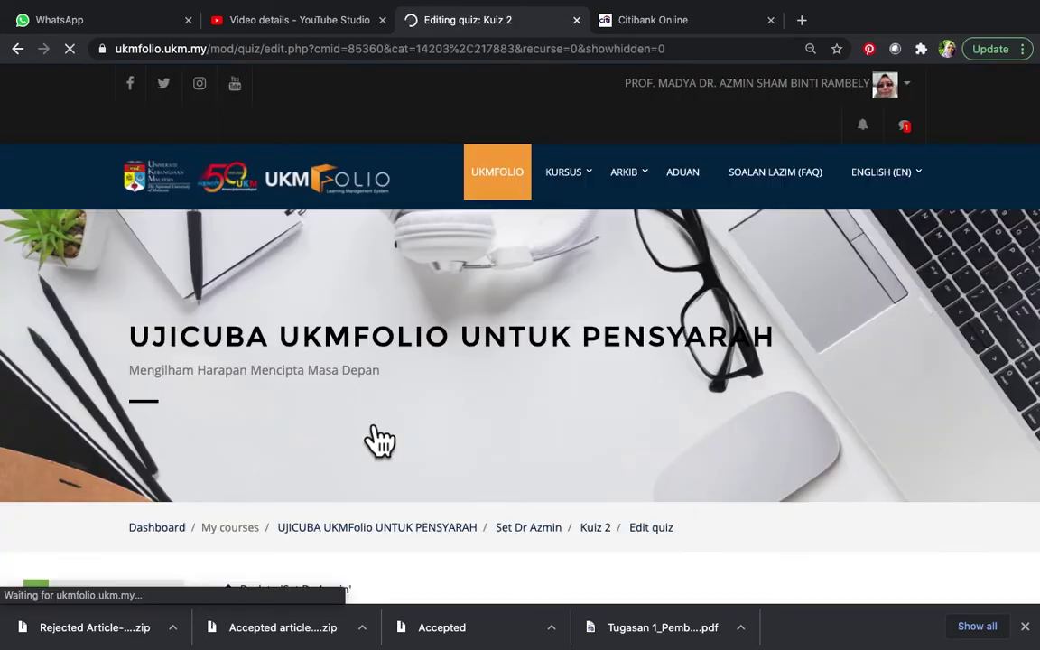
pyautogui.scroll(-10, 379, 439)
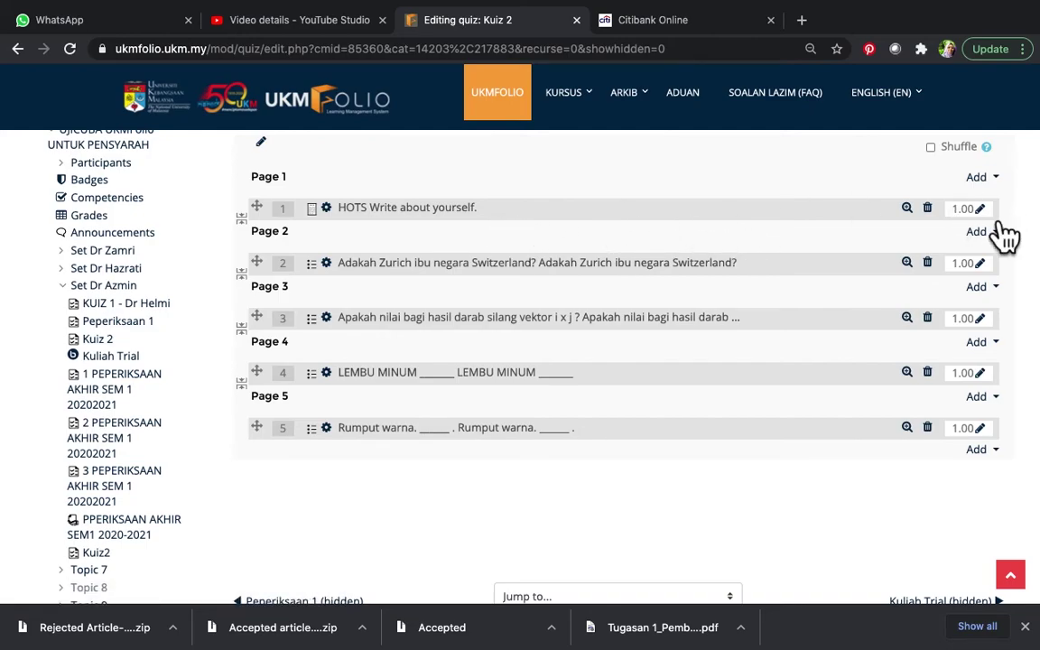
# Set the mark of the HOTS essay question to 5 and of the LEMBU MINUM question to 2.
pyautogui.scroll(3, 767, 267)
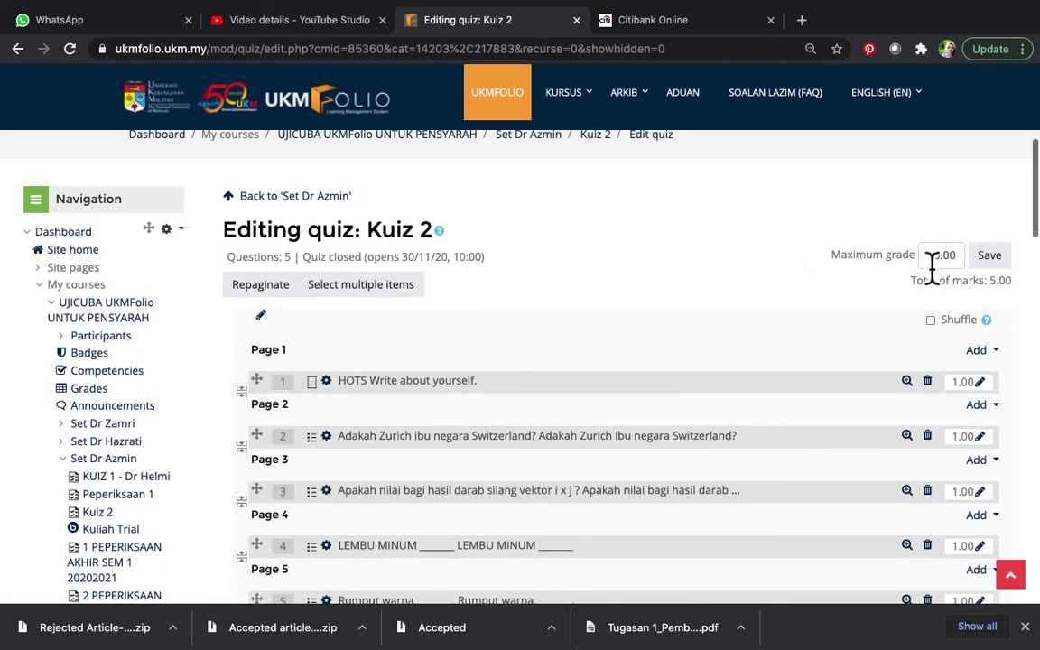
pyautogui.scroll(-3, 907, 414)
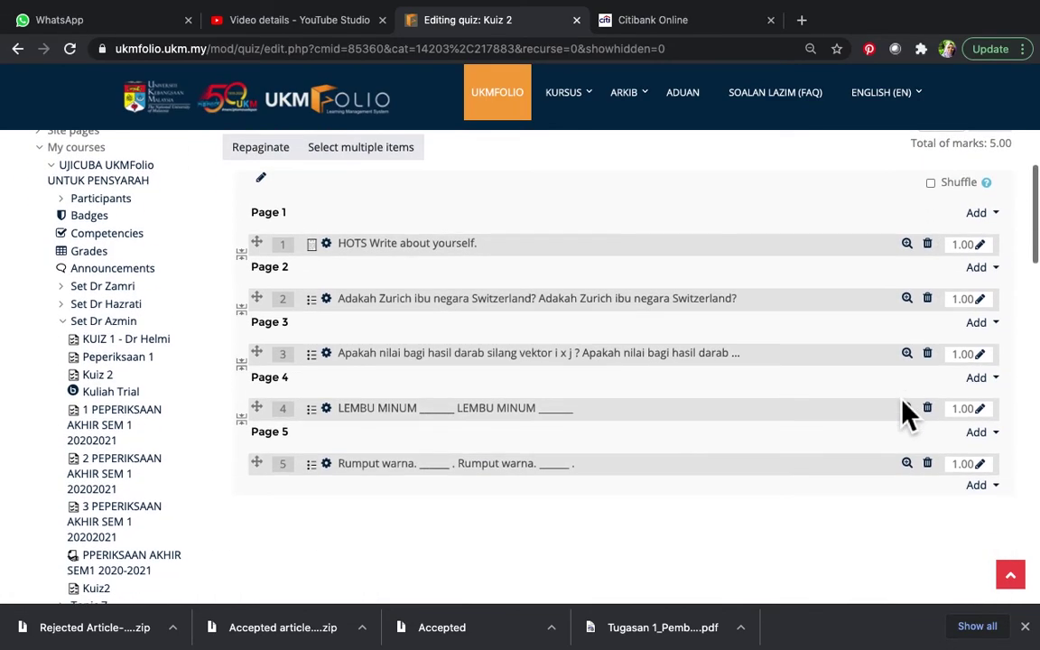
pyautogui.click(982, 247)
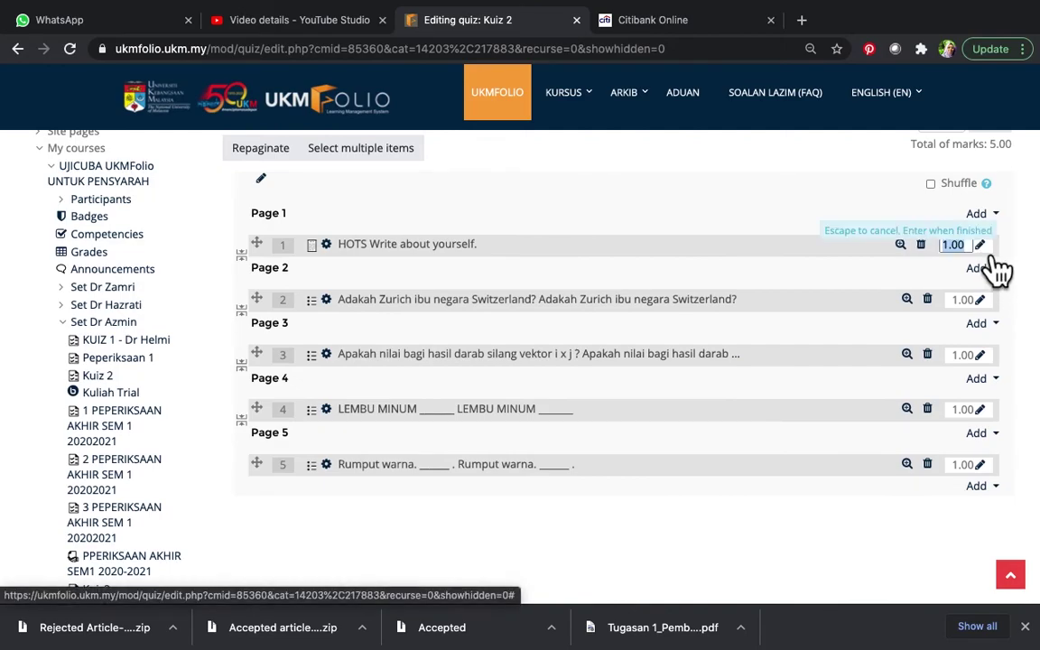
pyautogui.write('5')
pyautogui.press('Return')
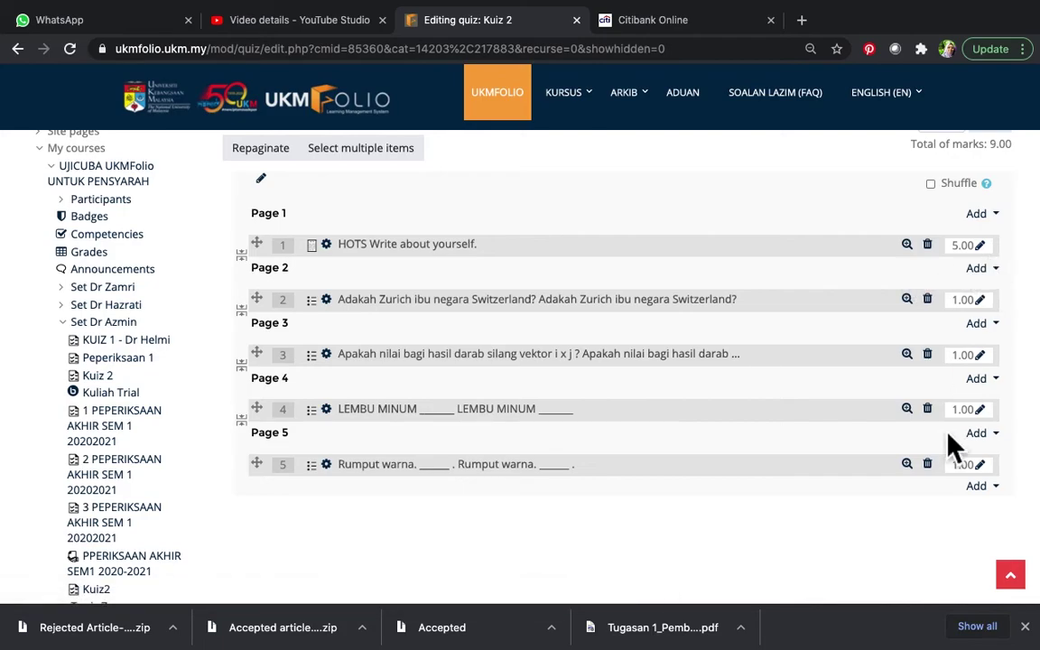
pyautogui.click(980, 411)
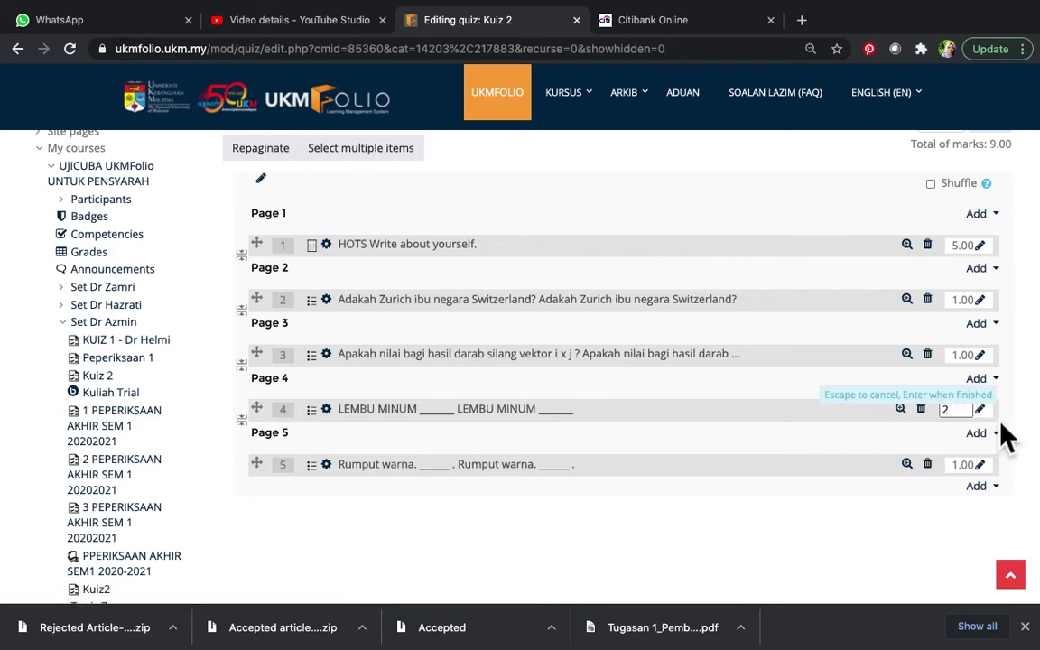
pyautogui.press('Return')
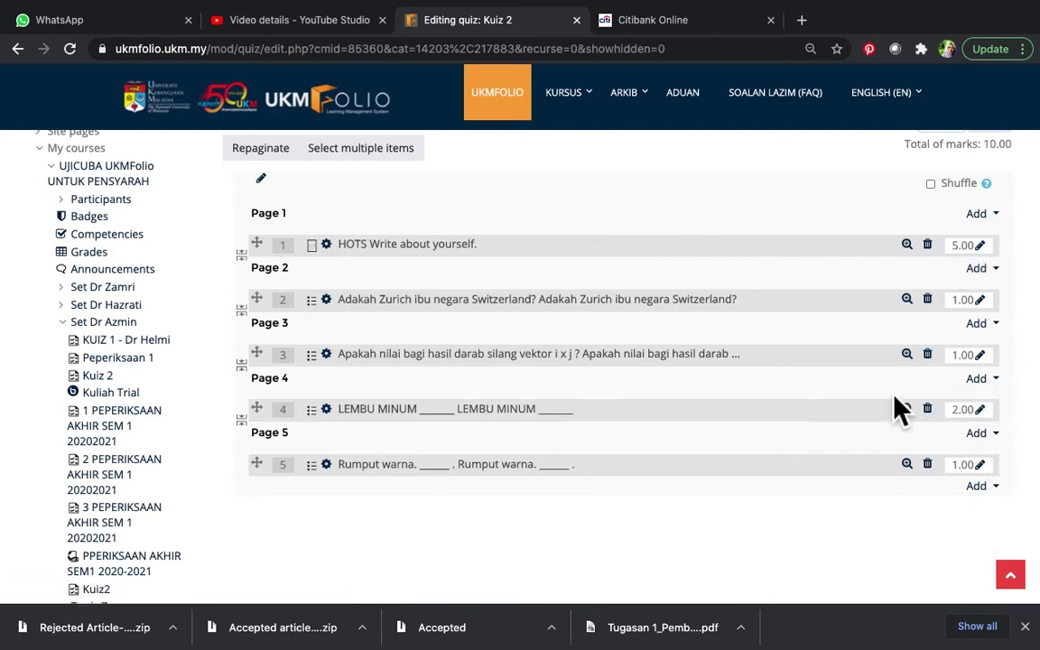
# Turn on shuffling of the quiz questions and save the maximum grade of 10.00.
pyautogui.click(931, 184)
pyautogui.scroll(-5, 766, 413)
pyautogui.scroll(9, 766, 413)
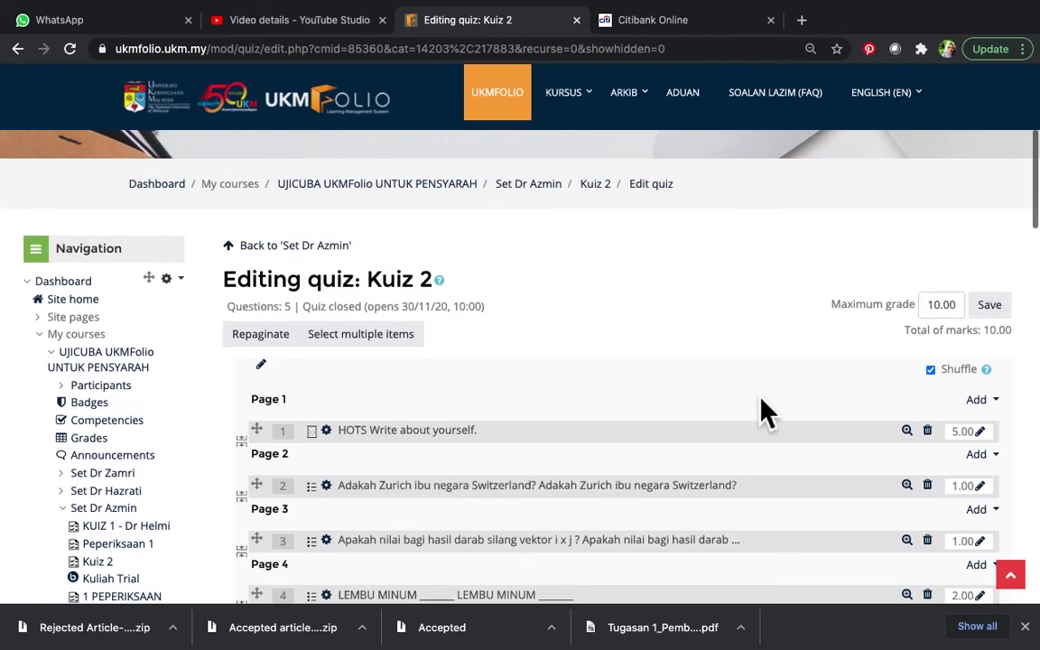
pyautogui.click(1002, 313)
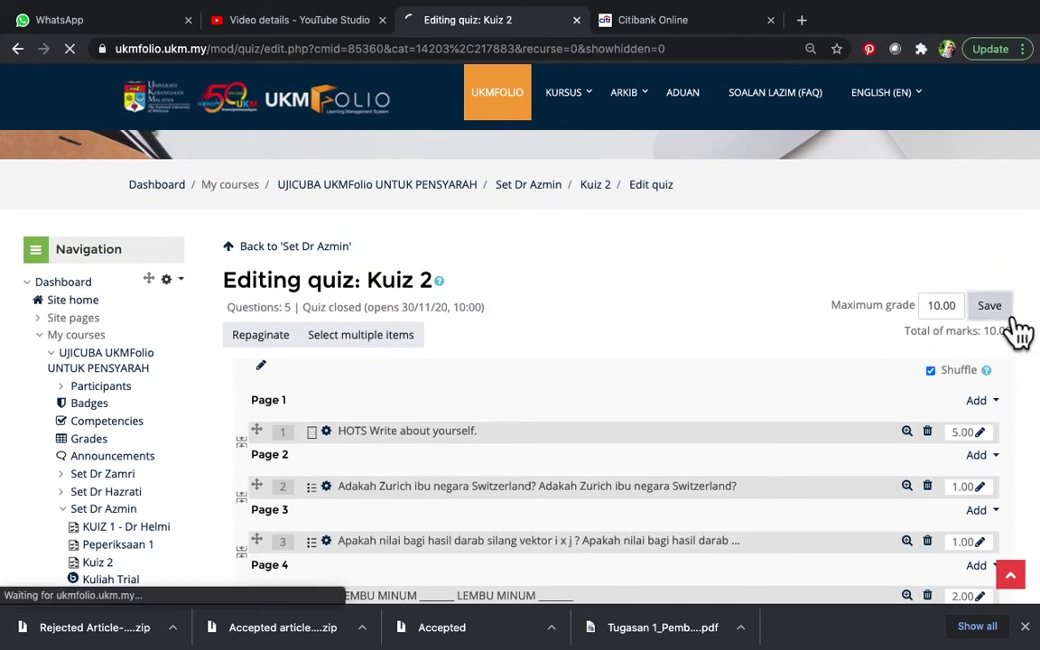
# Preview Kuiz 2 by starting a timed attempt and examine its first question page and quiz navigation.
pyautogui.scroll(-5, 622, 399)
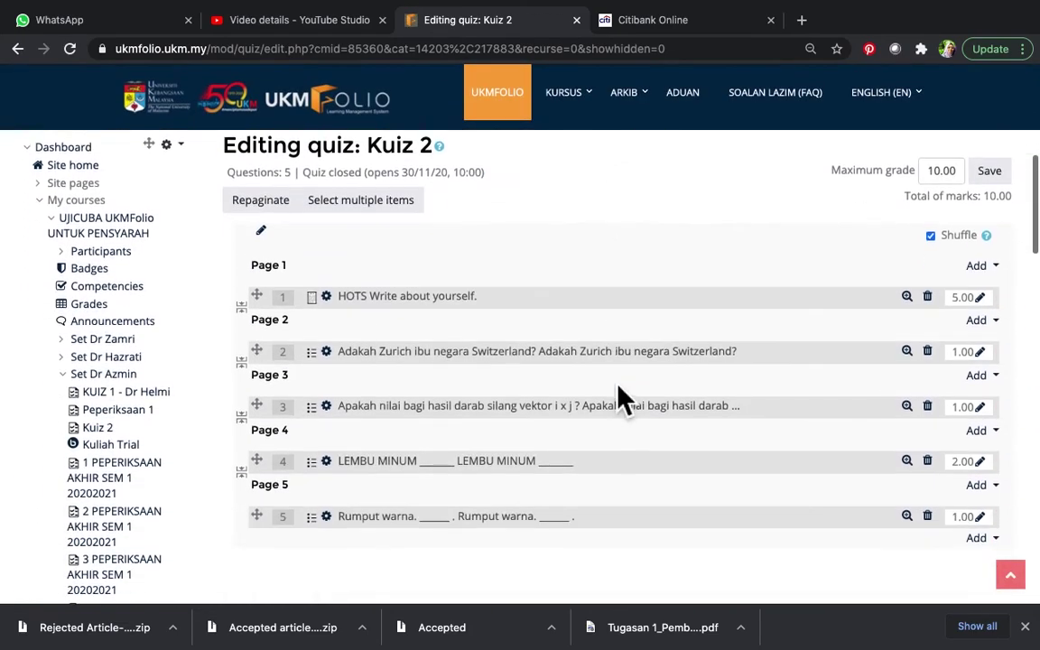
pyautogui.scroll(-15, 619, 388)
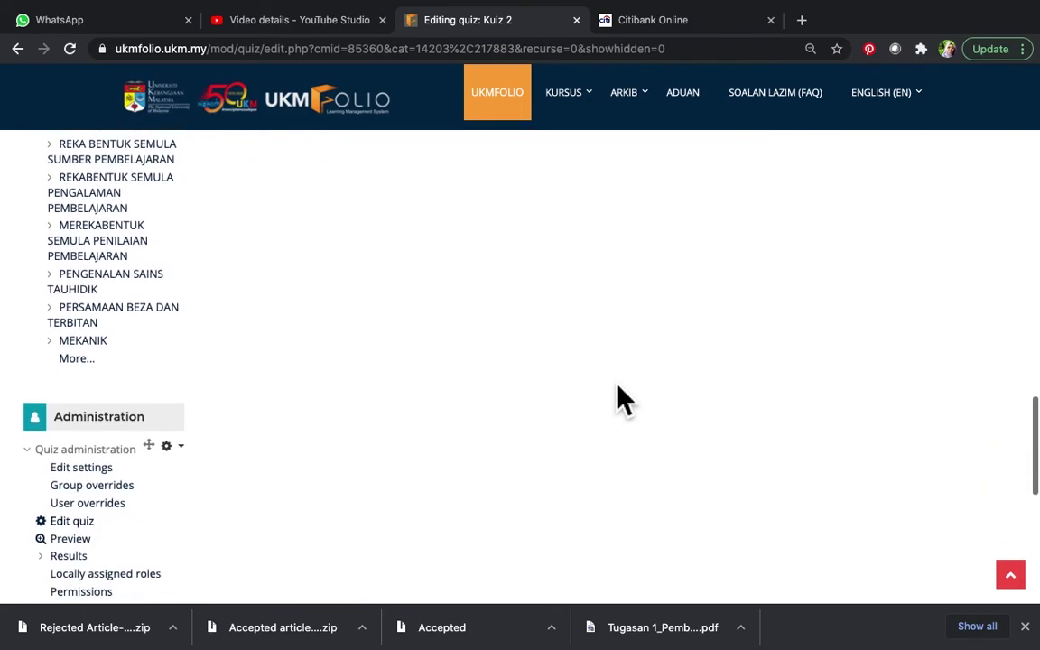
pyautogui.click(90, 456)
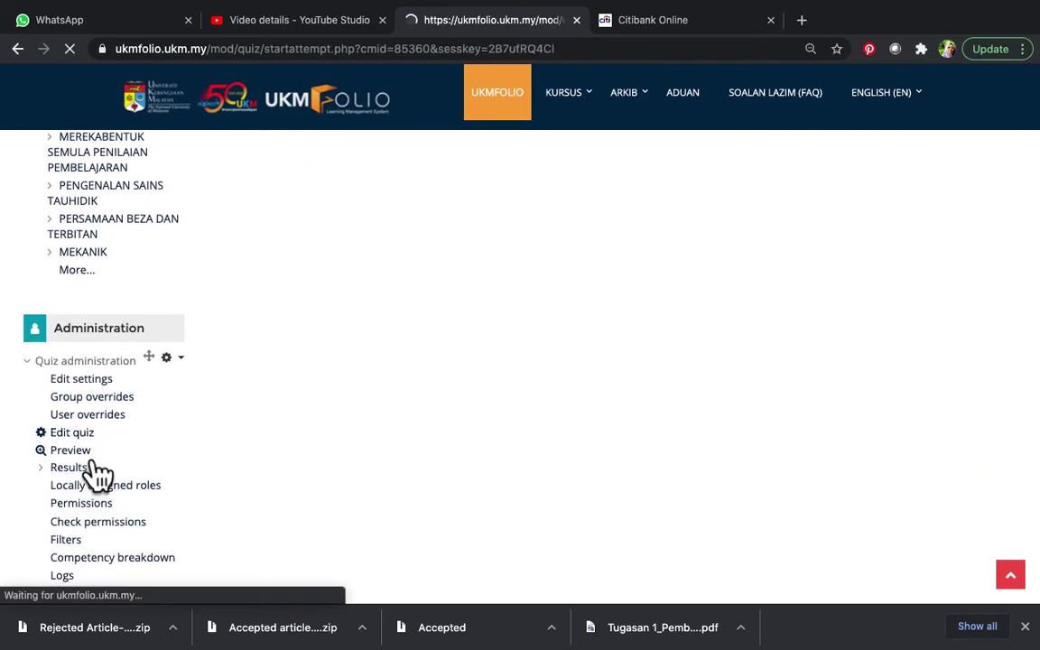
pyautogui.scroll(-5, 704, 415)
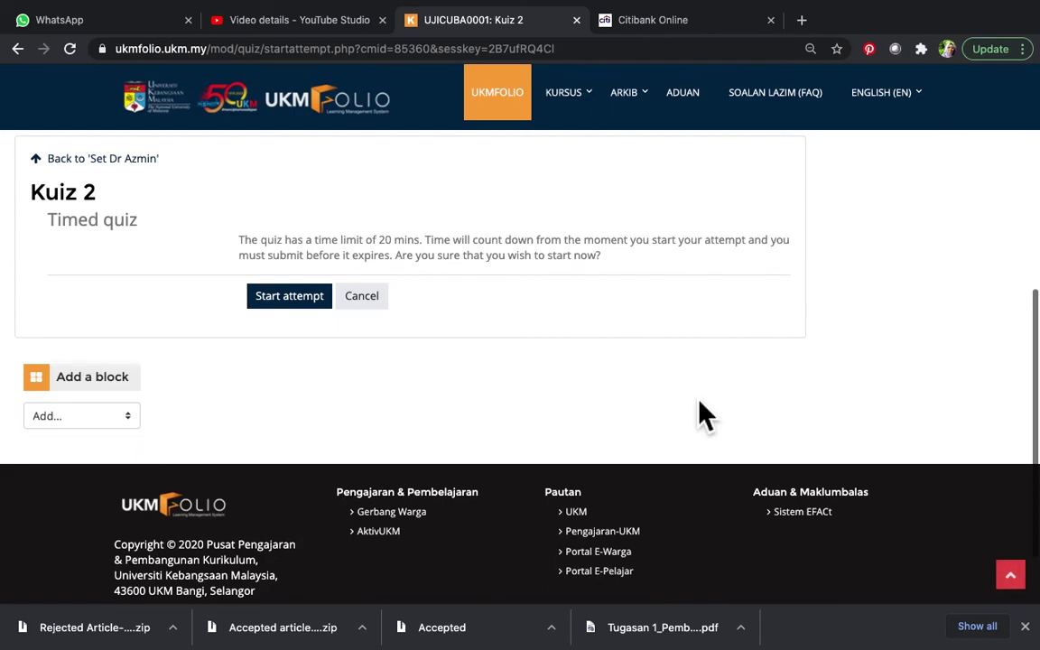
pyautogui.scroll(1, 704, 415)
pyautogui.click(294, 404)
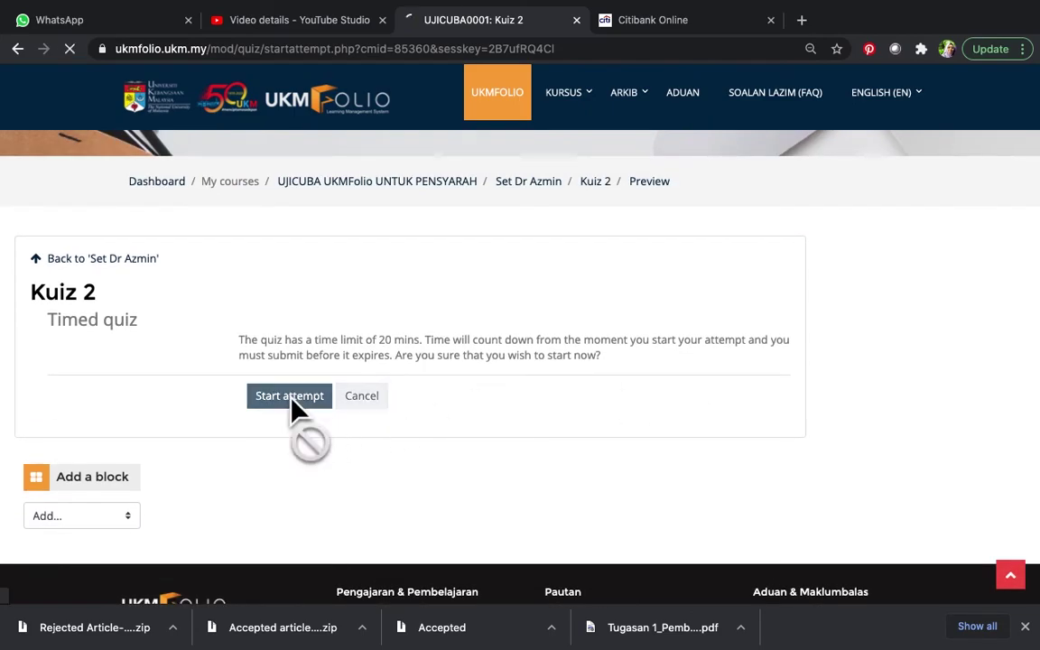
pyautogui.scroll(-10, 546, 476)
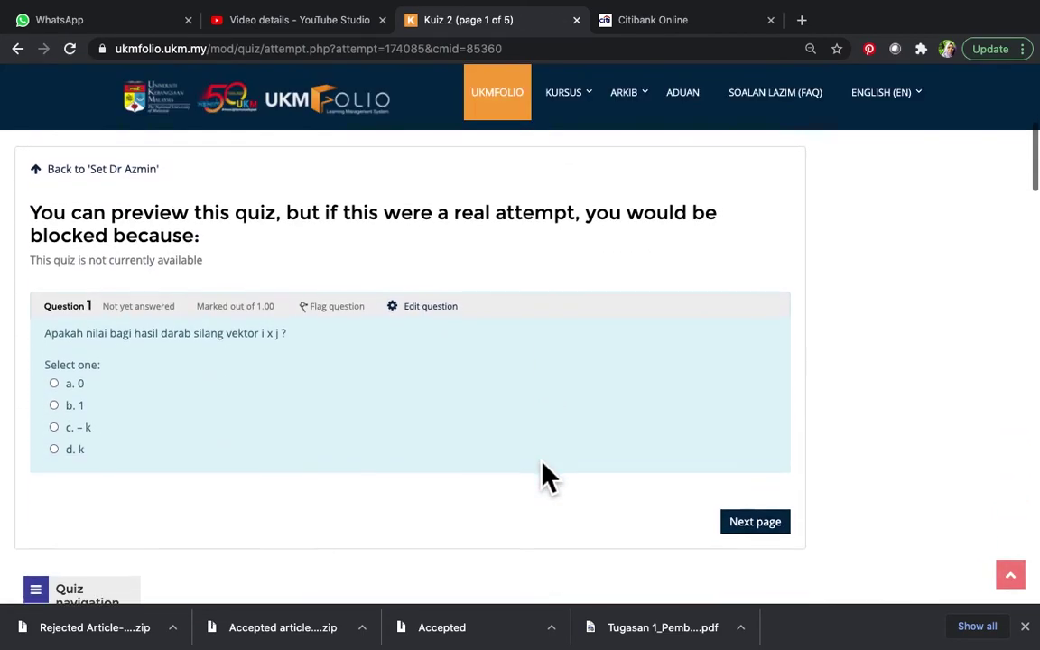
pyautogui.scroll(-4, 545, 476)
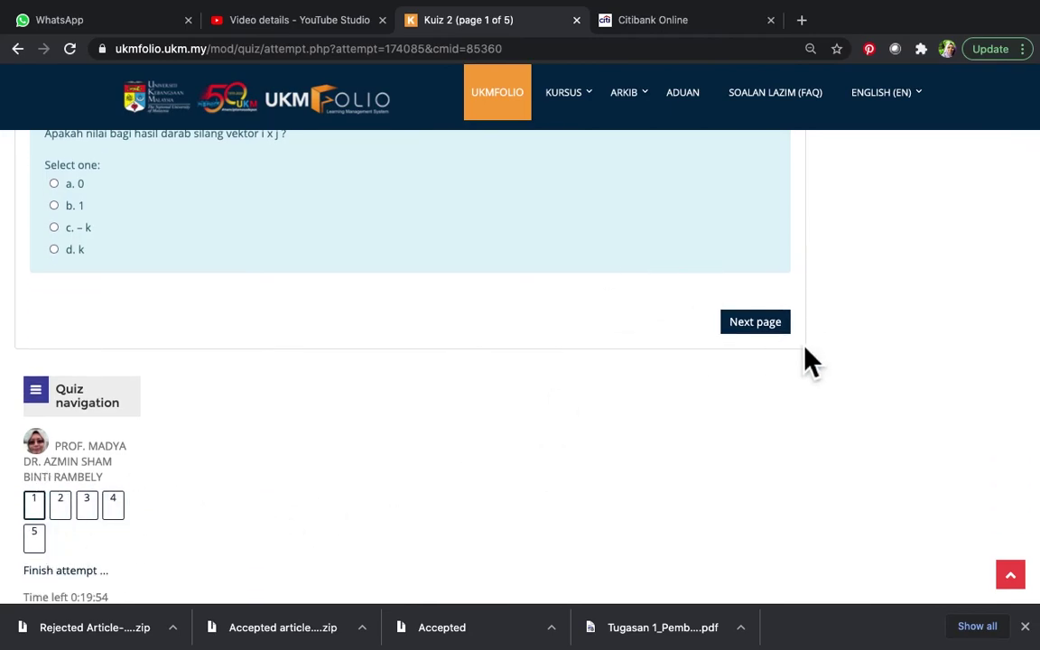
pyautogui.scroll(9, 668, 361)
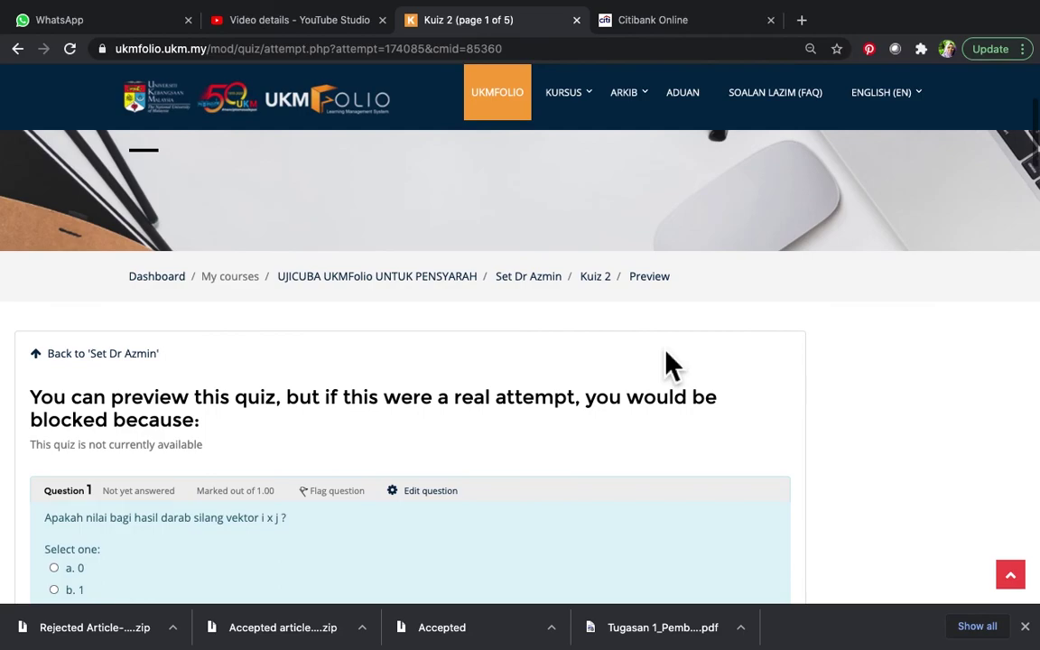
pyautogui.click(571, 90)
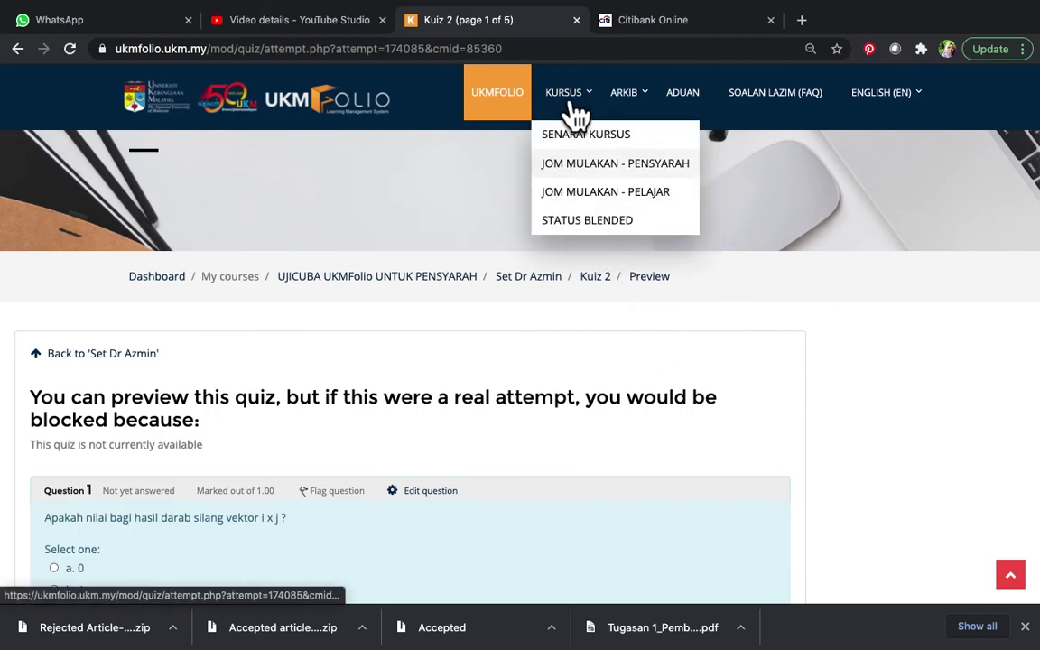
pyautogui.moveTo(537, 7)
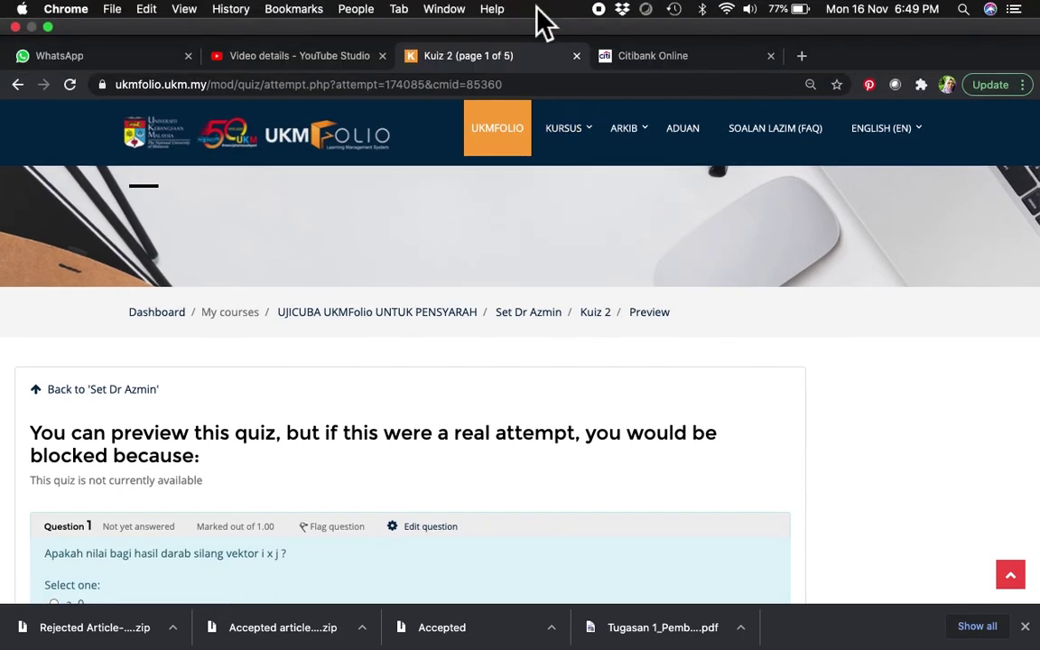